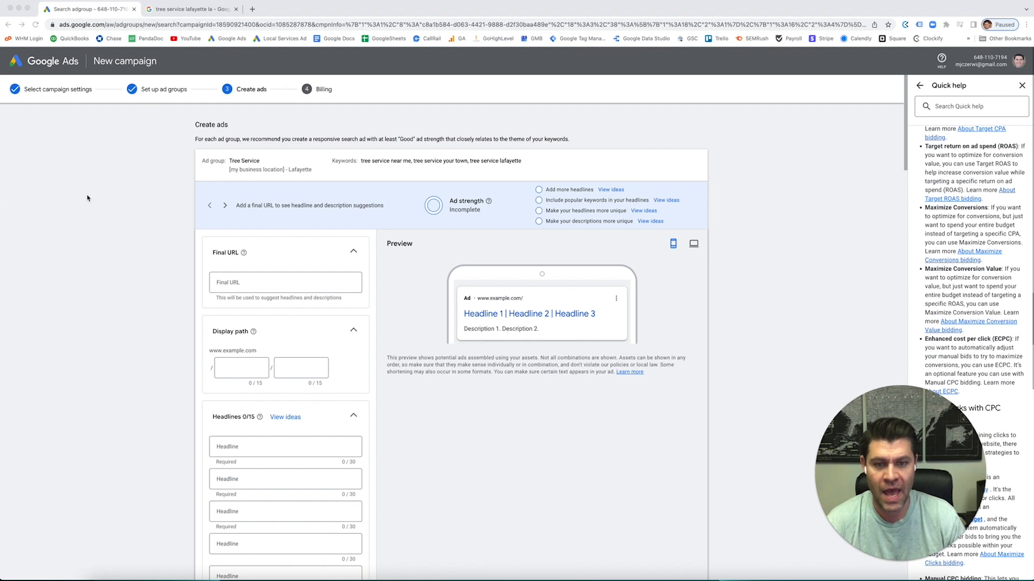
{"action": "left_click", "coordinate": [262, 285]}
{"action": "type", "text": "https://www.metalogicdesign.com/"}
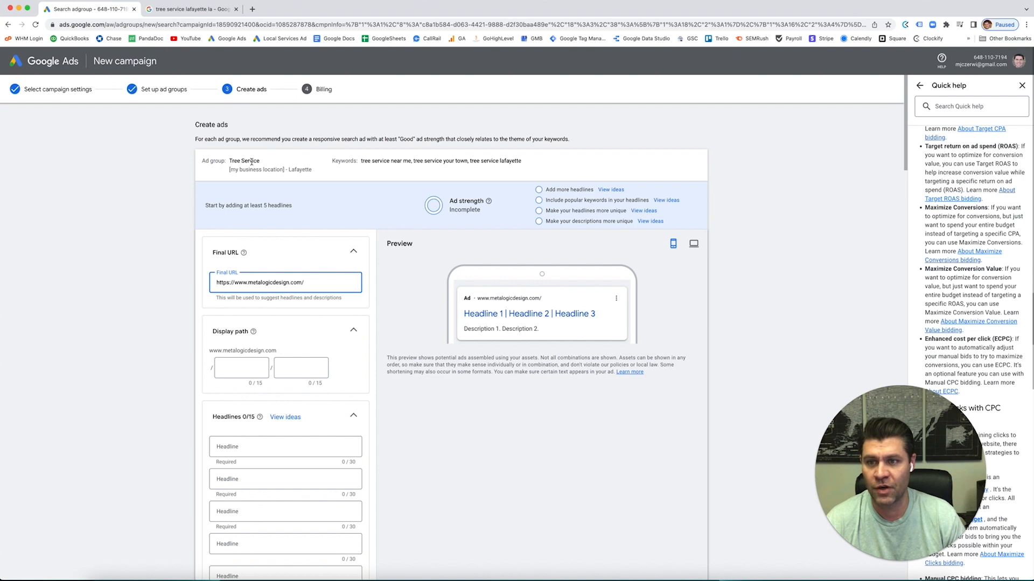
{"action": "left_click", "coordinate": [230, 161]}
{"action": "left_click_drag", "start_coordinate": [230, 161], "coordinate": [261, 162]}
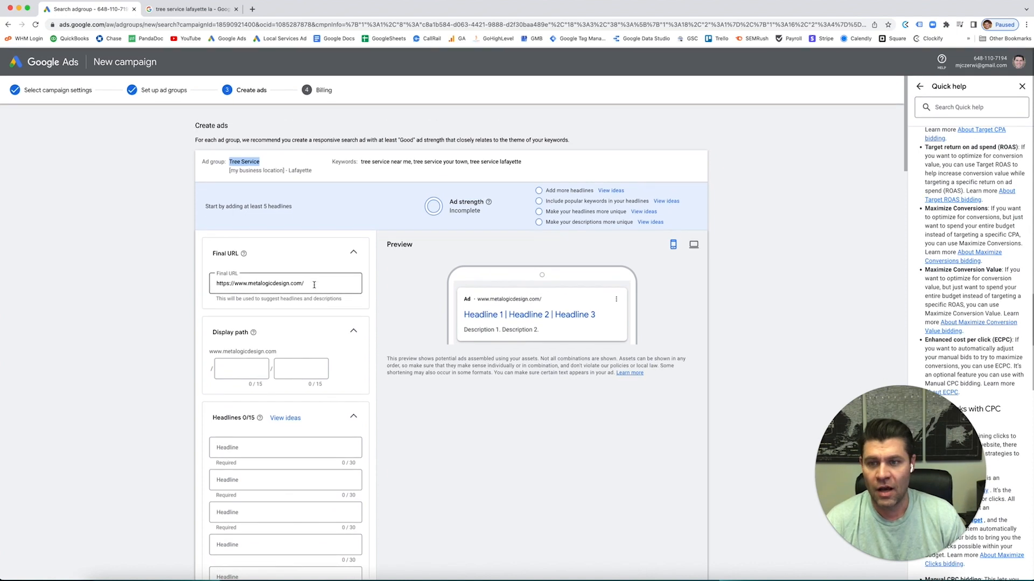
{"action": "left_click", "coordinate": [360, 287]}
{"action": "type", "text": "tree"}
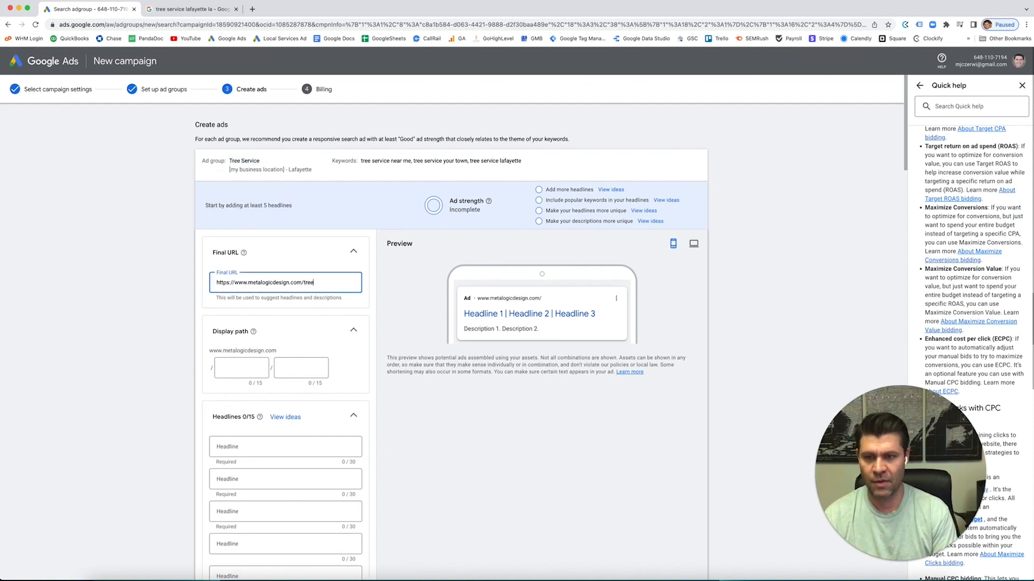
{"action": "type", "text": "-removal"}
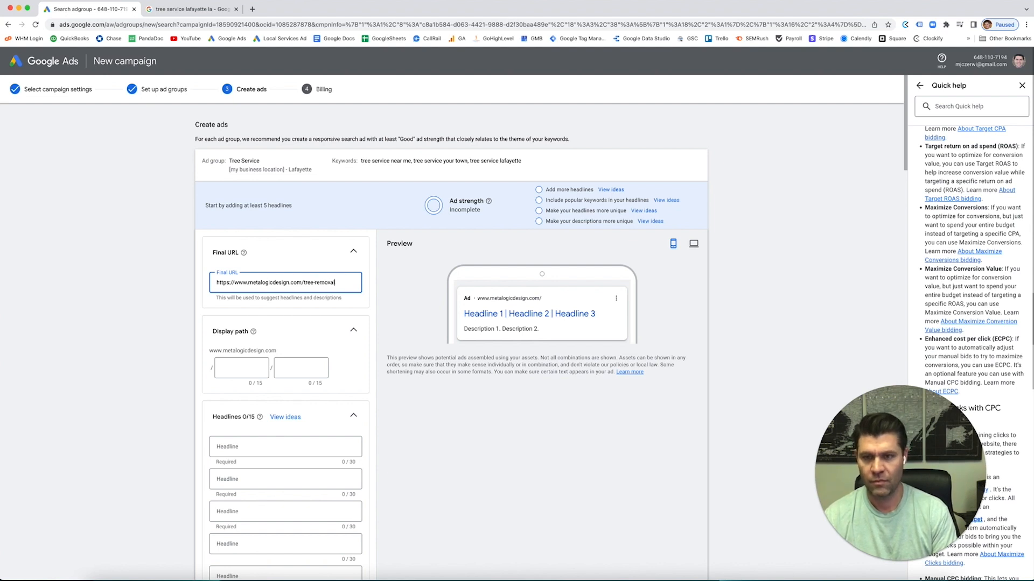
{"action": "key", "text": "BackSpace"}
{"action": "key", "text": "BackSpace"}
{"action": "key", "text": "BackSpace"}
{"action": "key", "text": "BackSpace"}
{"action": "key", "text": "BackSpace"}
{"action": "key", "text": "BackSpace"}
{"action": "key", "text": "BackSpace"}
{"action": "type", "text": "trimming"}
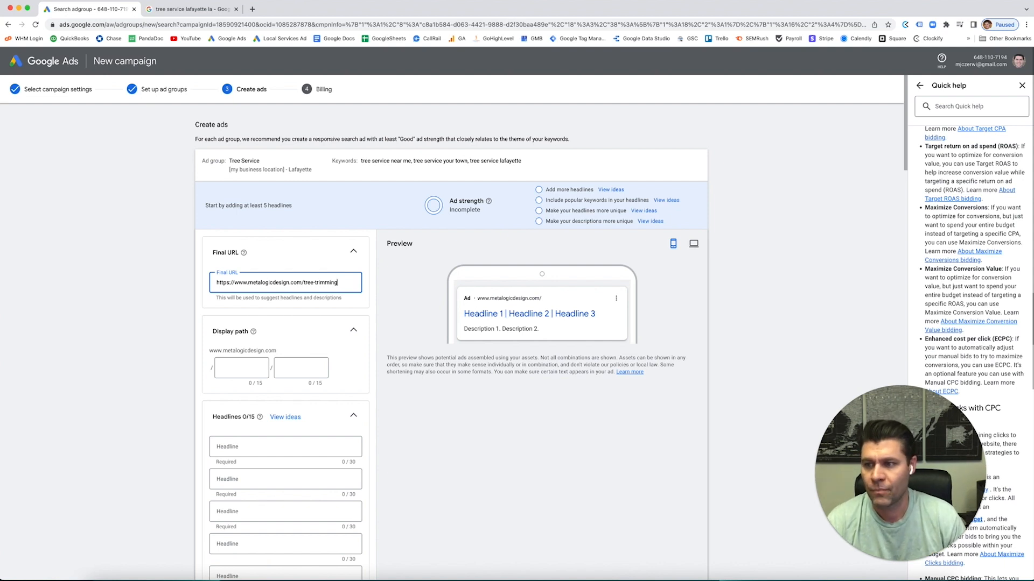
{"action": "left_click", "coordinate": [4, 275]}
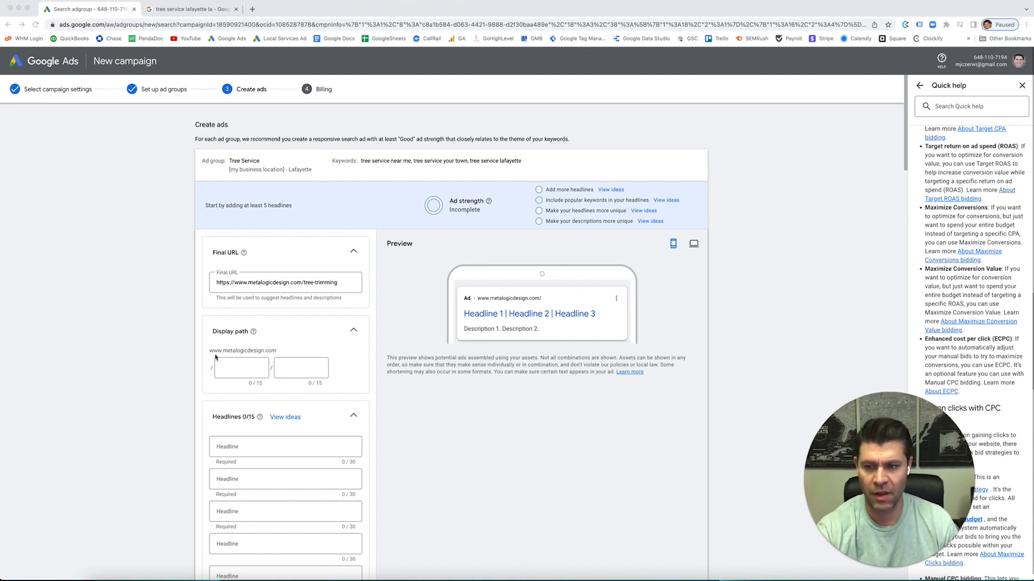
- Fill in the two parts of the ad's display path with treeremoval and lafayette
{"action": "left_click", "coordinate": [240, 368]}
{"action": "left_click", "coordinate": [248, 367]}
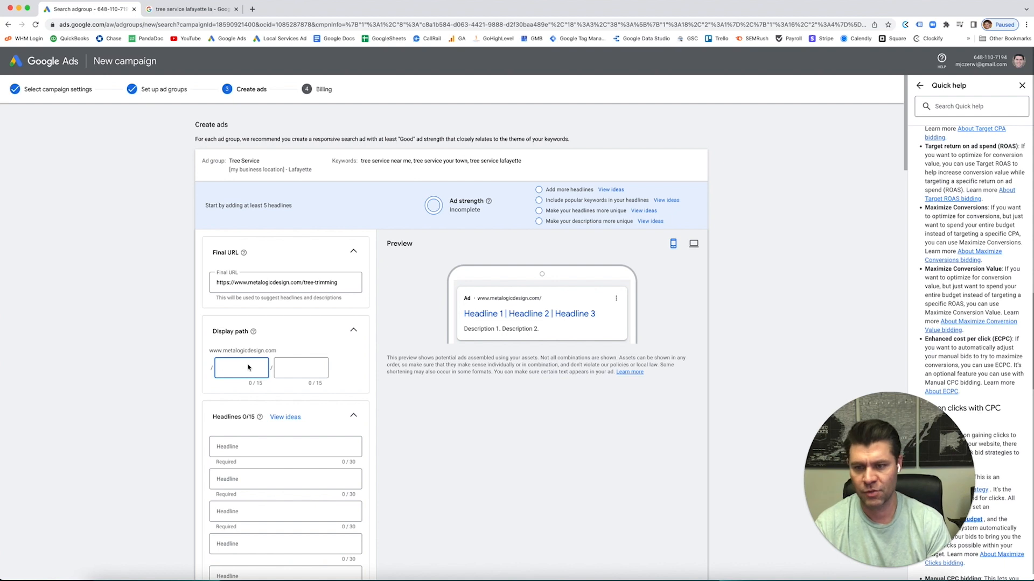
{"action": "type", "text": "treeremo"}
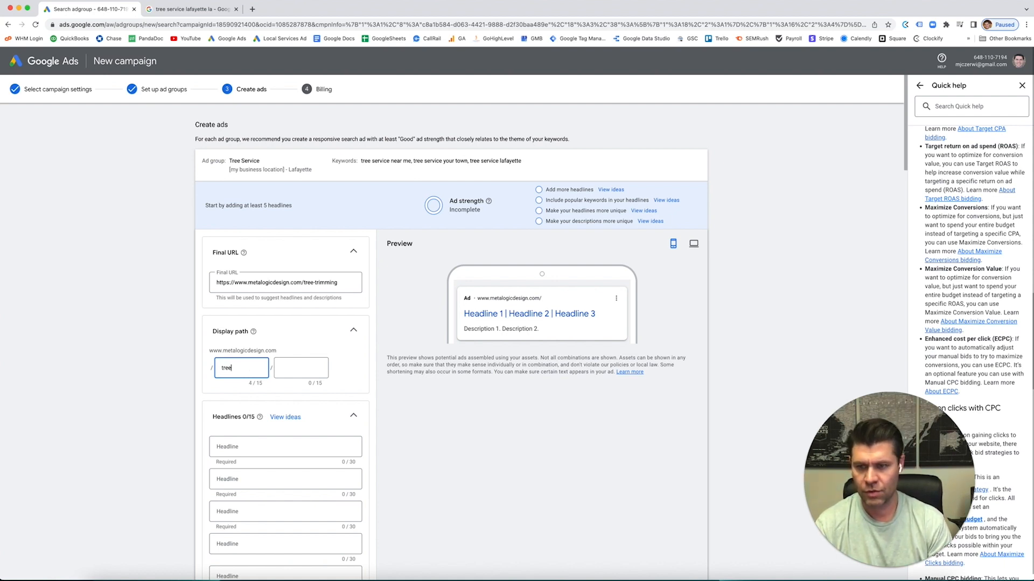
{"action": "key", "text": "BackSpace"}
{"action": "key", "text": "BackSpace"}
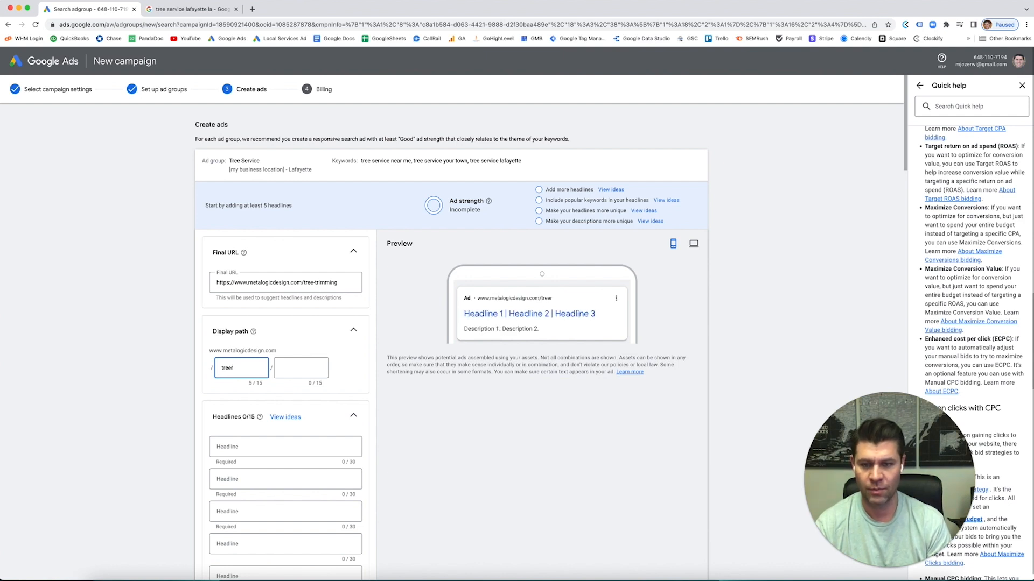
{"action": "type", "text": "emoval"}
{"action": "left_click", "coordinate": [301, 368]}
{"action": "type", "text": "lafay"}
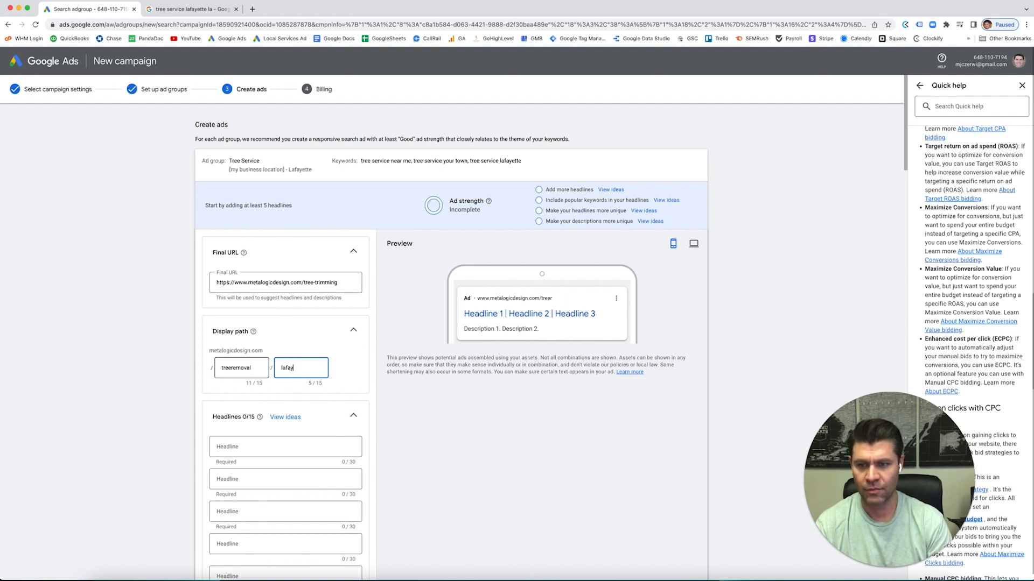
{"action": "type", "text": "ette"}
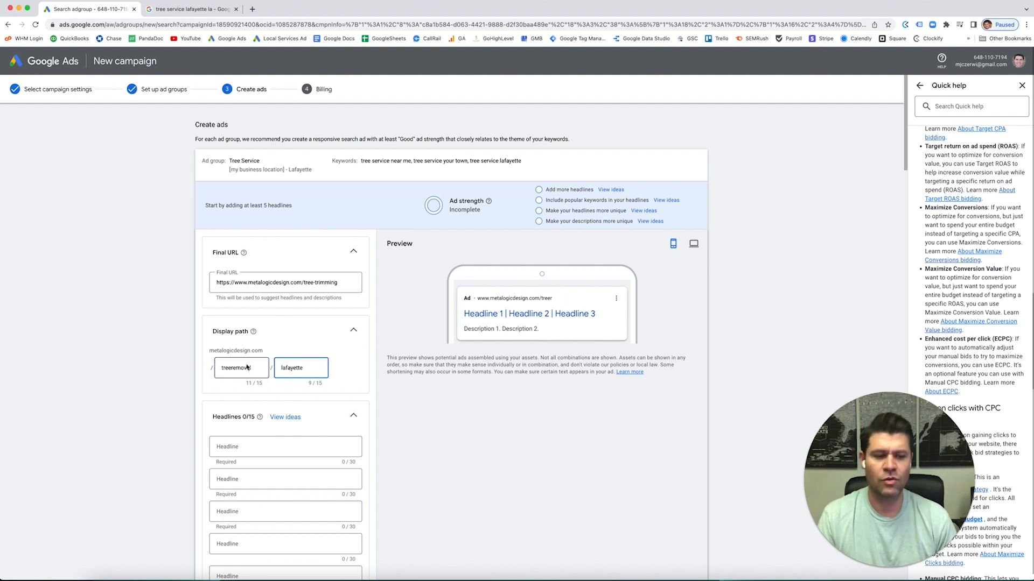
{"action": "left_click", "coordinate": [177, 350]}
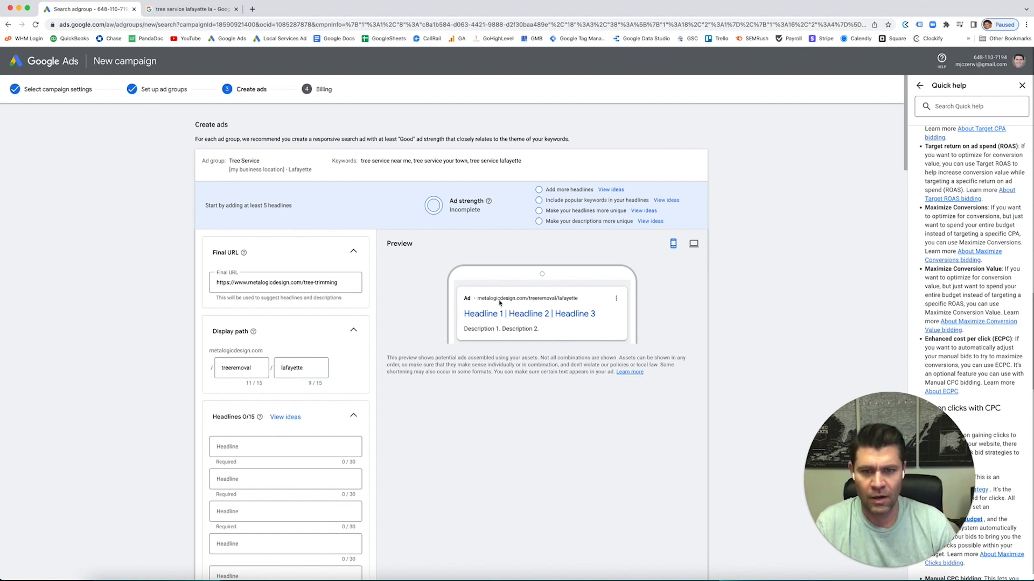
- Review the display URL in the ad preview, the headline fields, and the ad strength rating with its suggestions
{"action": "left_click_drag", "start_coordinate": [301, 282], "coordinate": [247, 283]}
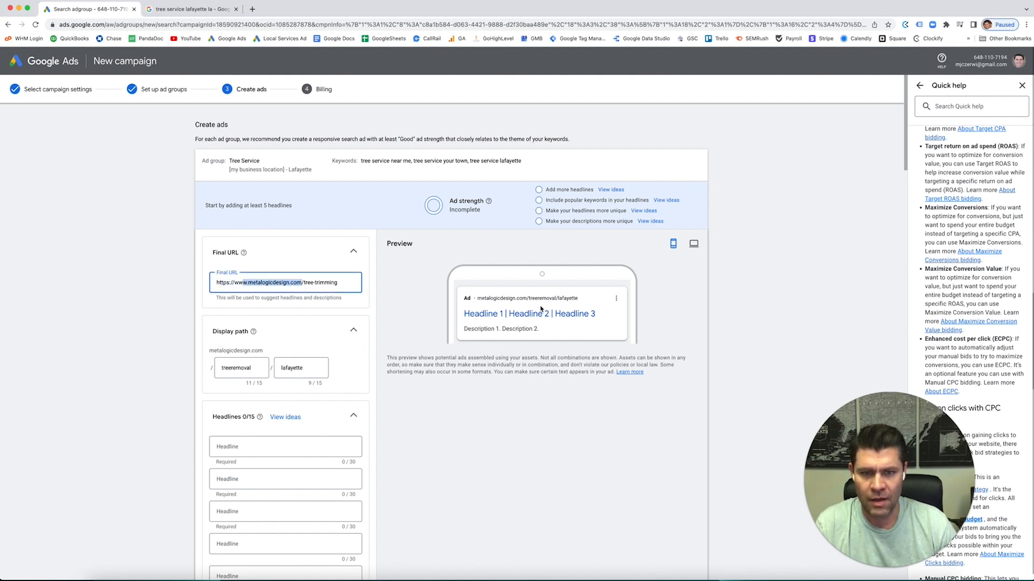
{"action": "left_click_drag", "start_coordinate": [529, 298], "coordinate": [578, 299]}
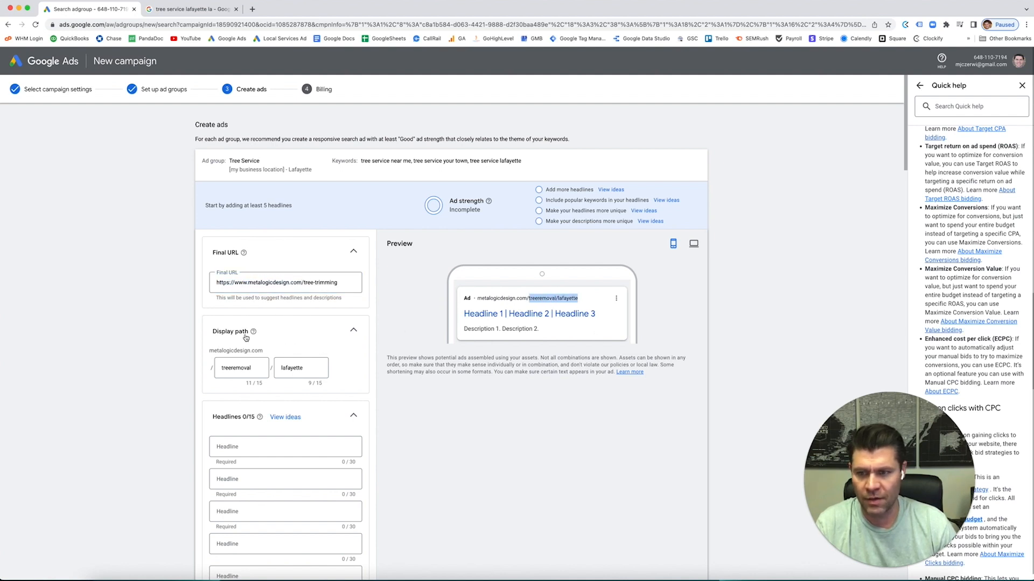
{"action": "scroll", "coordinate": [299, 347], "scroll_direction": "down", "scroll_amount": 4}
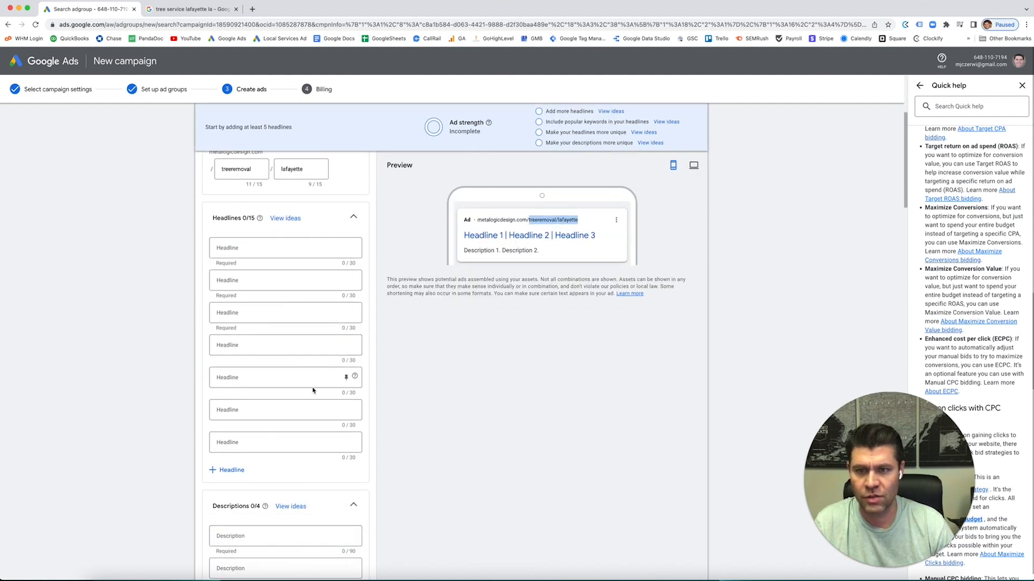
{"action": "scroll", "coordinate": [313, 387], "scroll_direction": "up", "scroll_amount": 3}
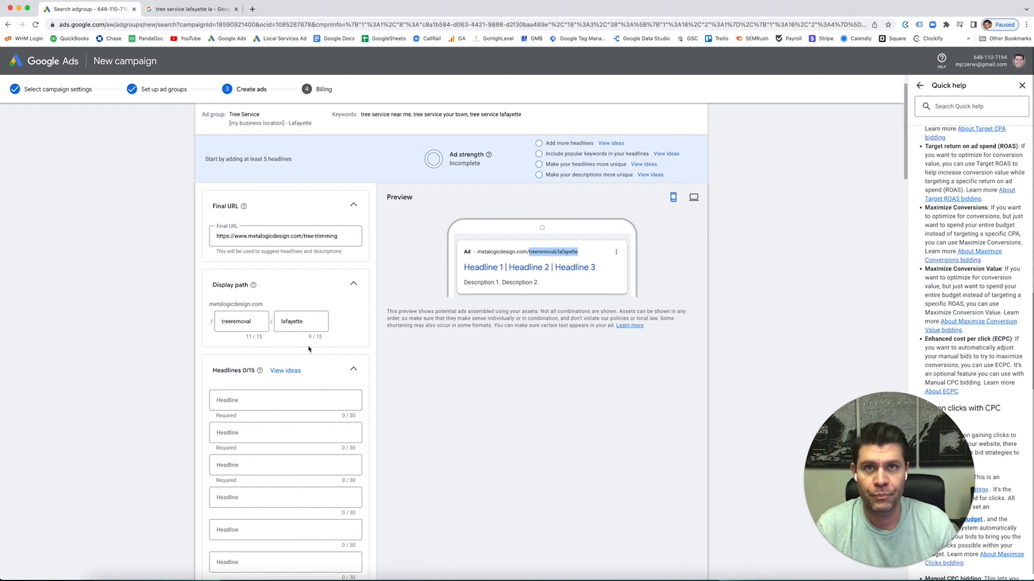
{"action": "scroll", "coordinate": [297, 307], "scroll_direction": "down", "scroll_amount": 2}
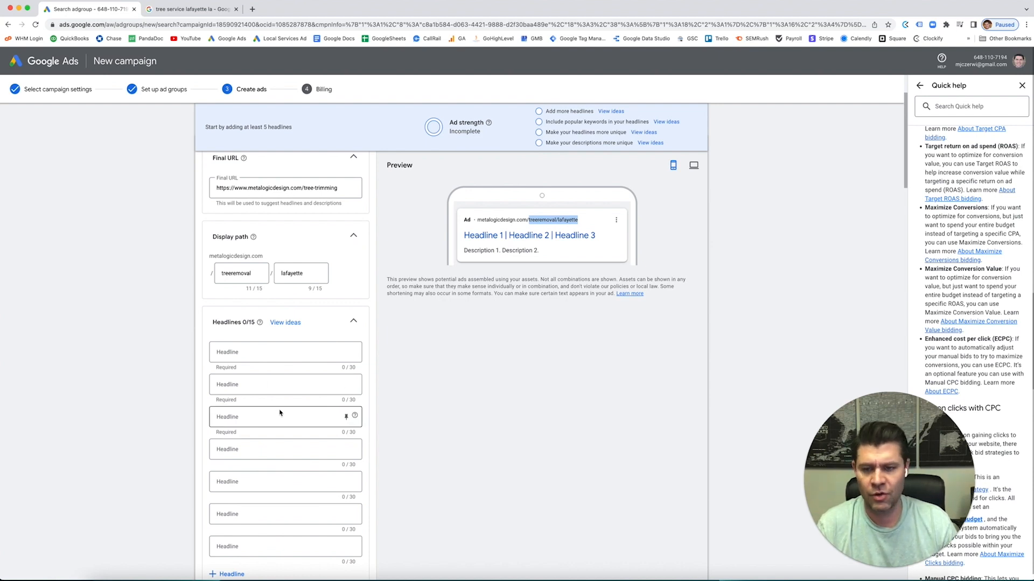
{"action": "scroll", "coordinate": [289, 354], "scroll_direction": "down", "scroll_amount": 4}
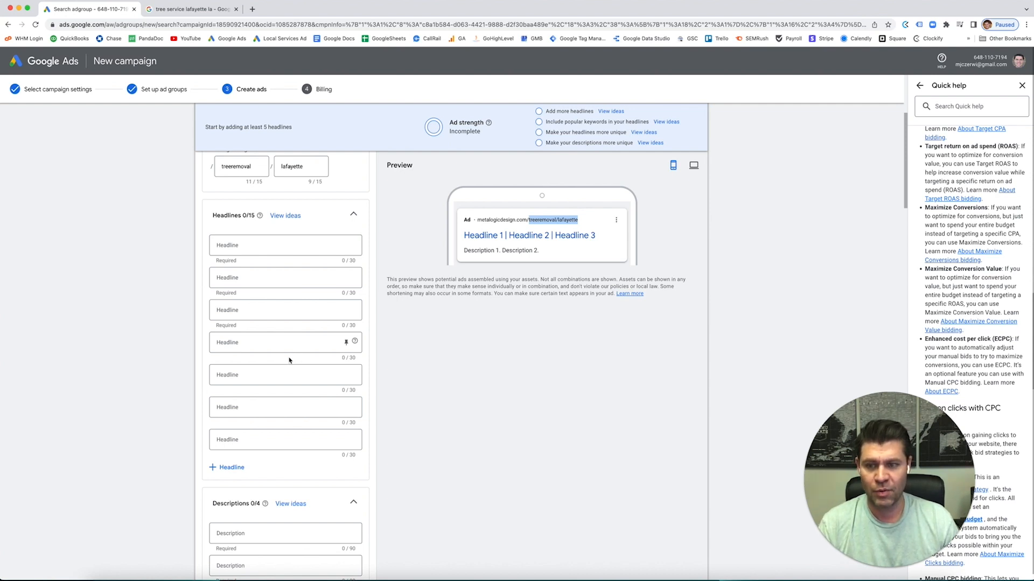
{"action": "left_click", "coordinate": [271, 252]}
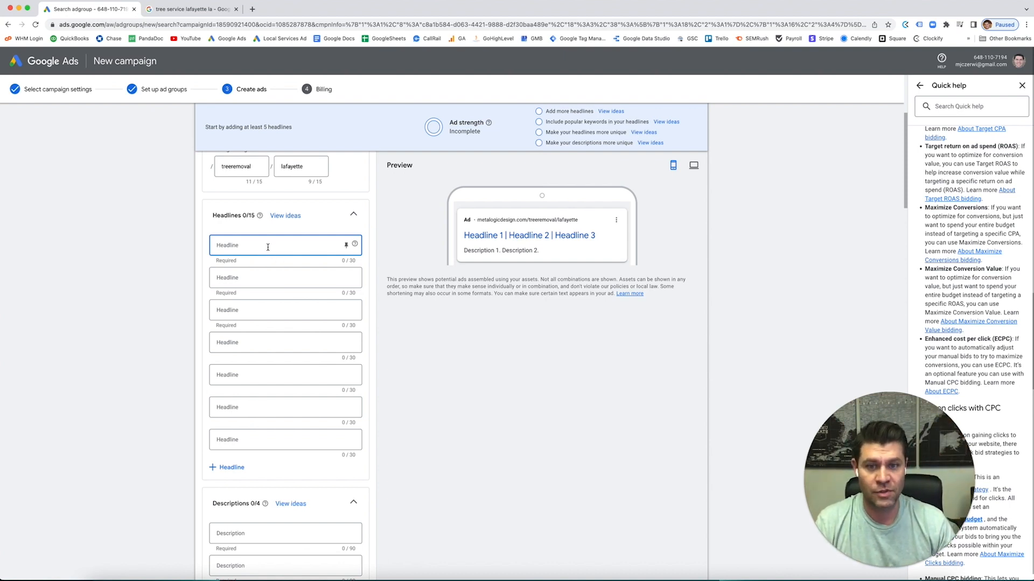
{"action": "scroll", "coordinate": [268, 247], "scroll_direction": "down", "scroll_amount": 1}
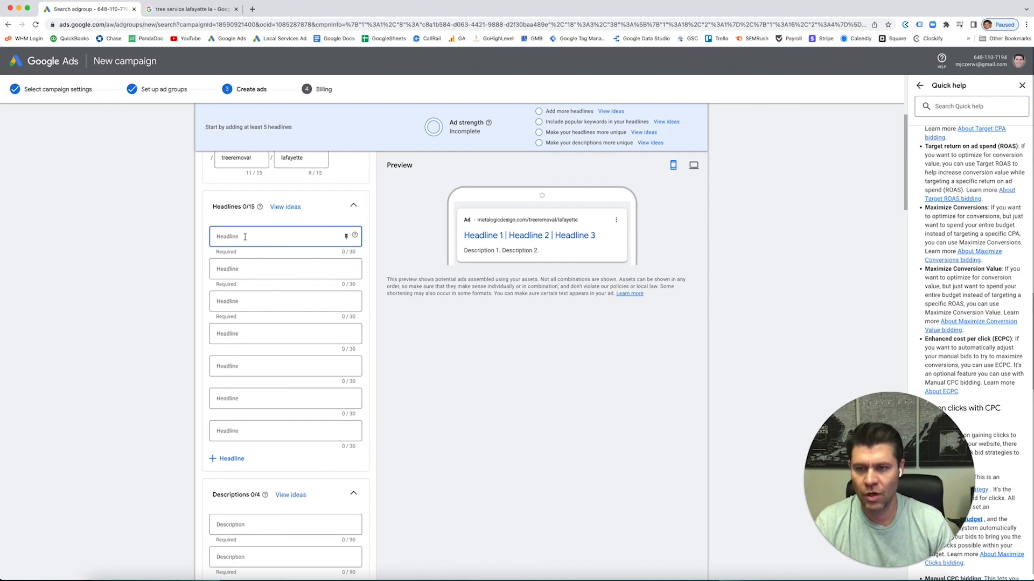
{"action": "scroll", "coordinate": [451, 245], "scroll_direction": "up", "scroll_amount": 3}
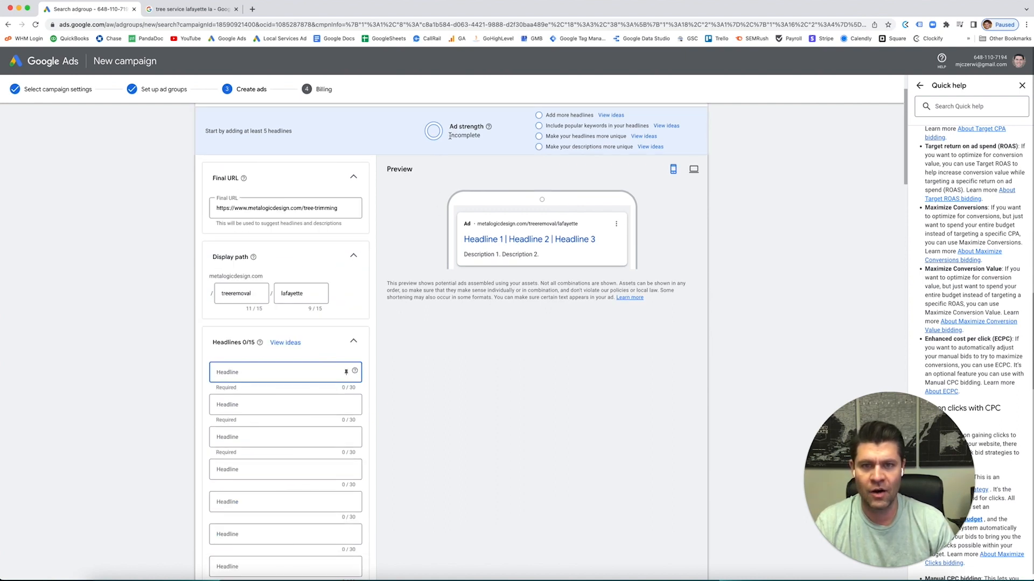
{"action": "left_click_drag", "start_coordinate": [450, 135], "coordinate": [490, 140]}
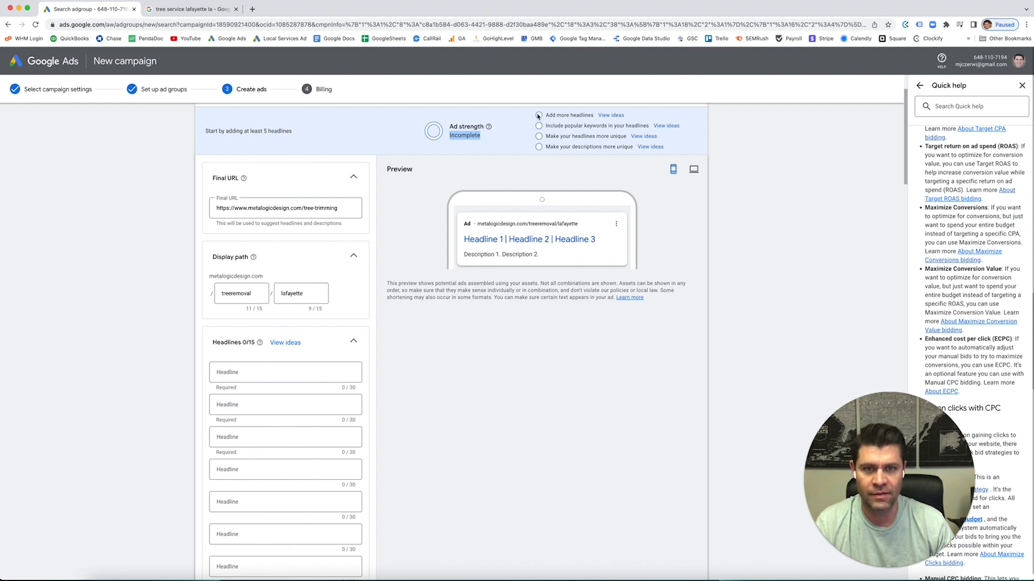
{"action": "scroll", "coordinate": [277, 393], "scroll_direction": "down", "scroll_amount": 1}
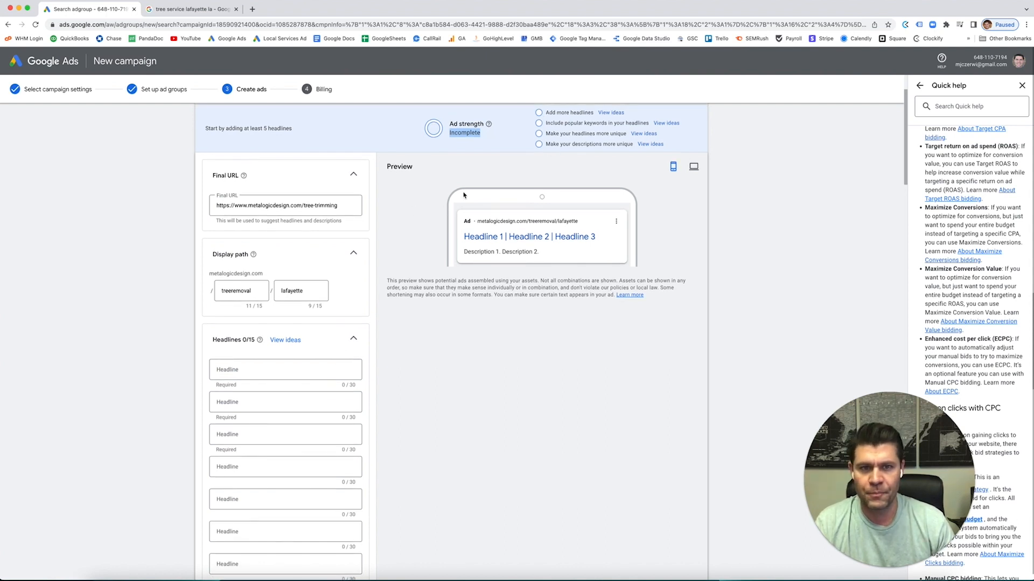
{"action": "scroll", "coordinate": [457, 199], "scroll_direction": "up", "scroll_amount": 2}
{"action": "scroll", "coordinate": [276, 316], "scroll_direction": "down", "scroll_amount": 3}
- Enter "MetaLOGIC Design Tree Removal" as the first headline of the ad
{"action": "left_click", "coordinate": [275, 316]}
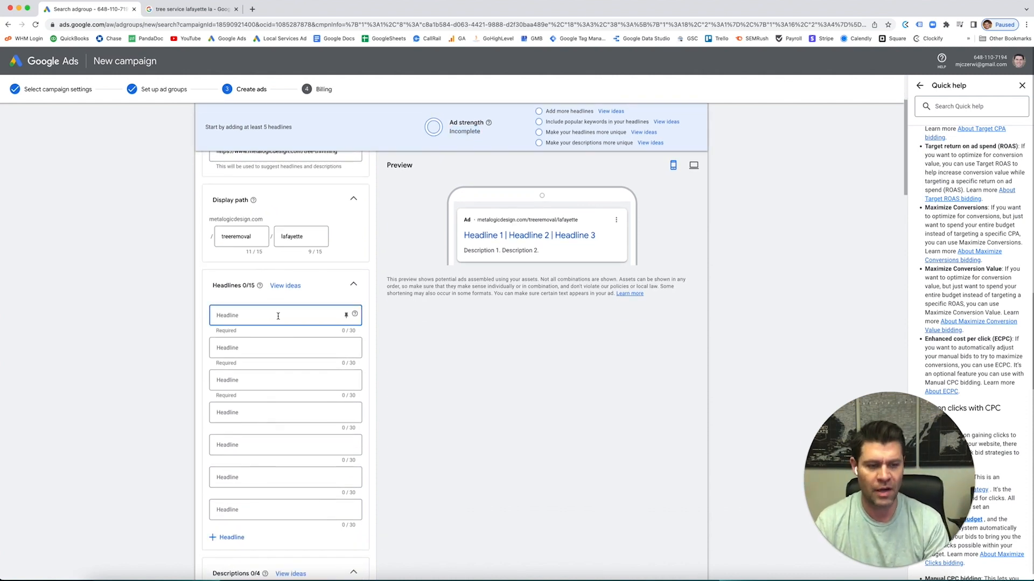
{"action": "type", "text": "Met"}
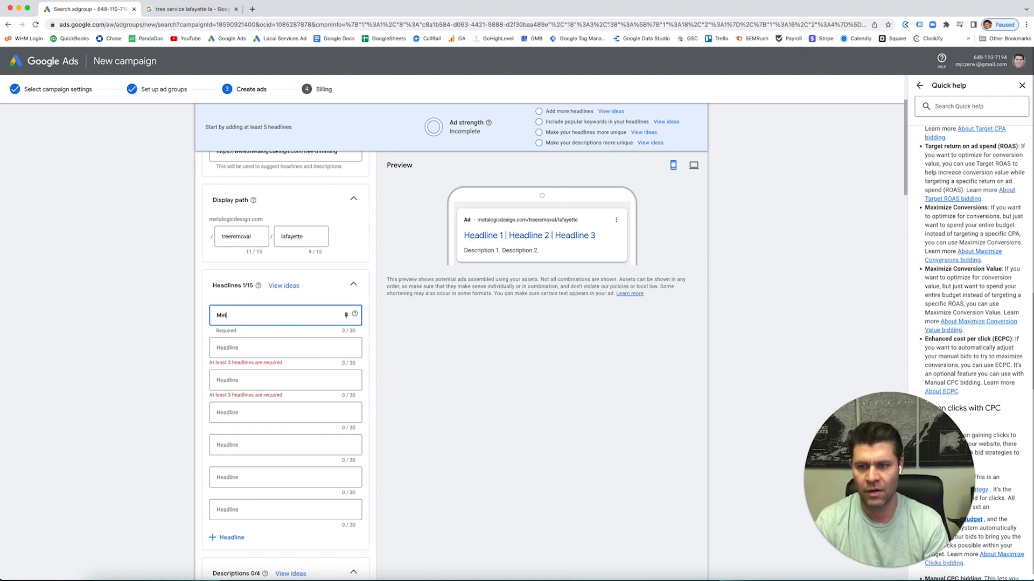
{"action": "type", "text": "aLOIGIC Design"}
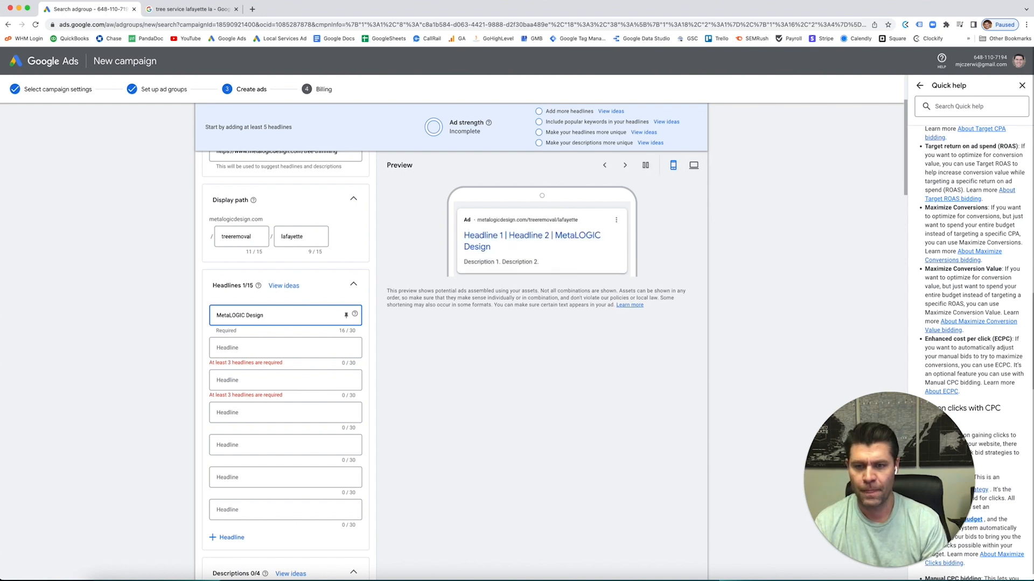
{"action": "type", "text": "Tree Removal"}
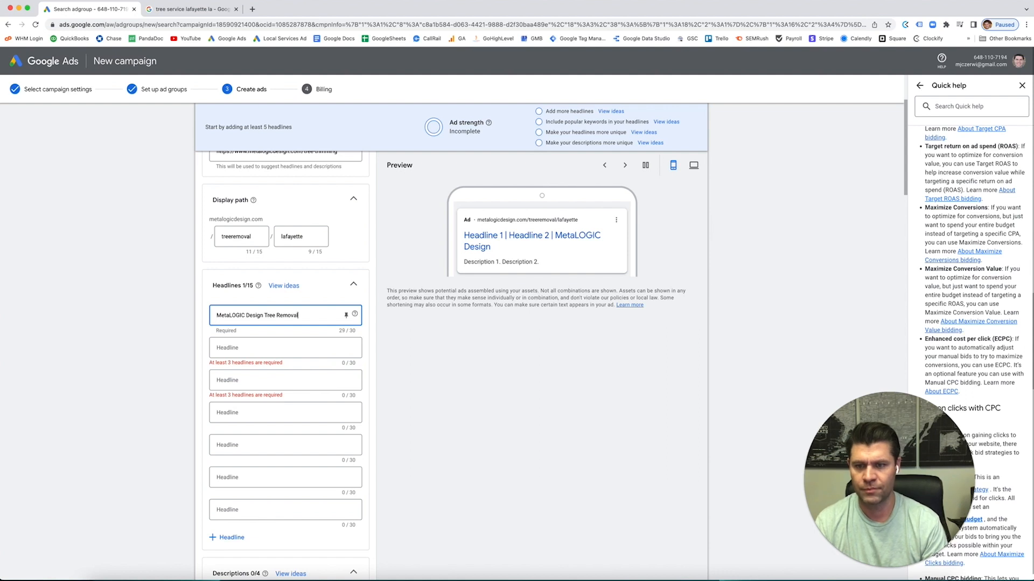
{"action": "left_click", "coordinate": [264, 315]}
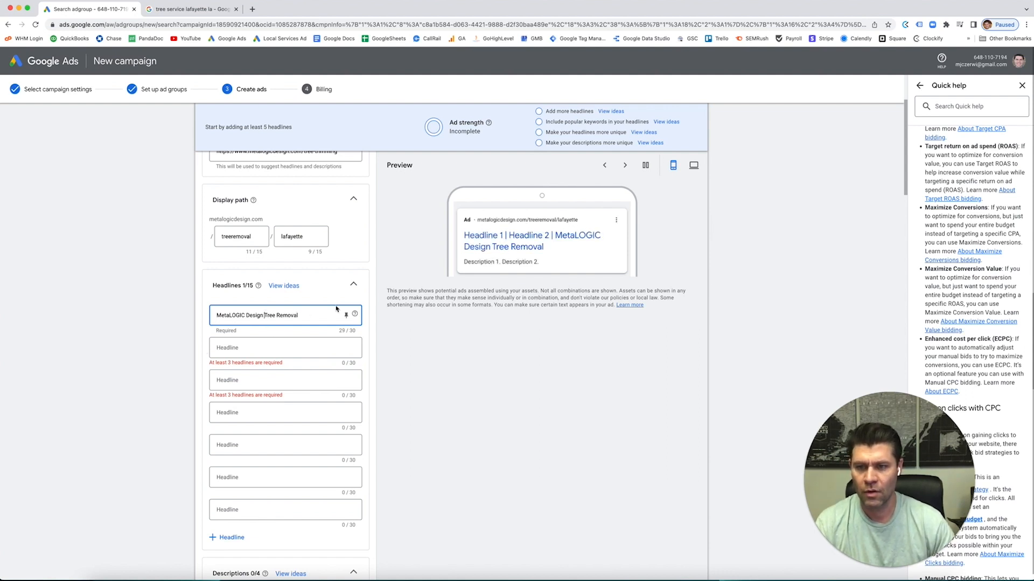
- Copy the first headline into the second headline field and edit it to read "MetaLOGIC Attorney Lafayette"
{"action": "triple_click", "coordinate": [270, 315]}
{"action": "key", "text": "super+c"}
{"action": "left_click", "coordinate": [269, 351]}
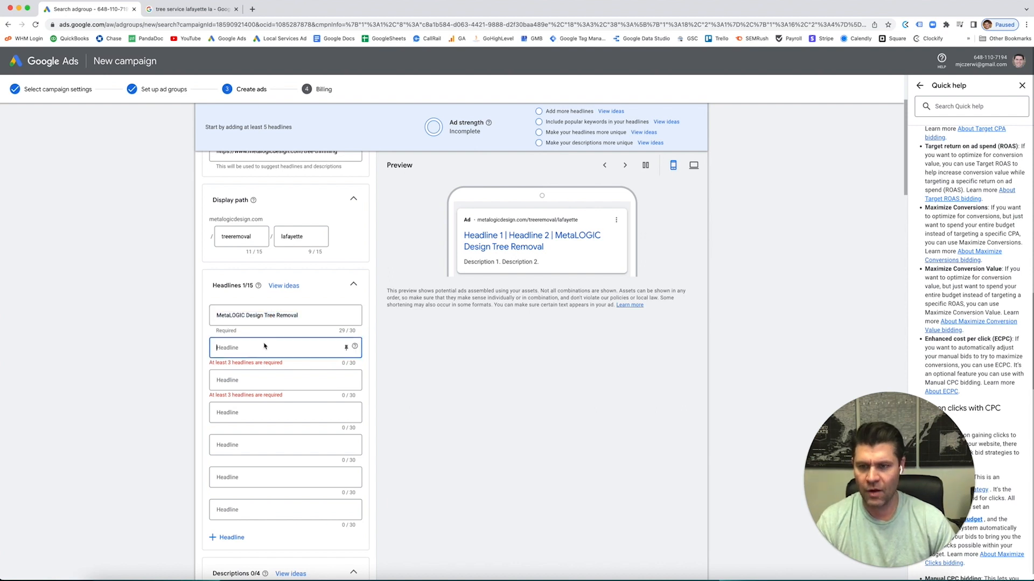
{"action": "key", "text": "super+v"}
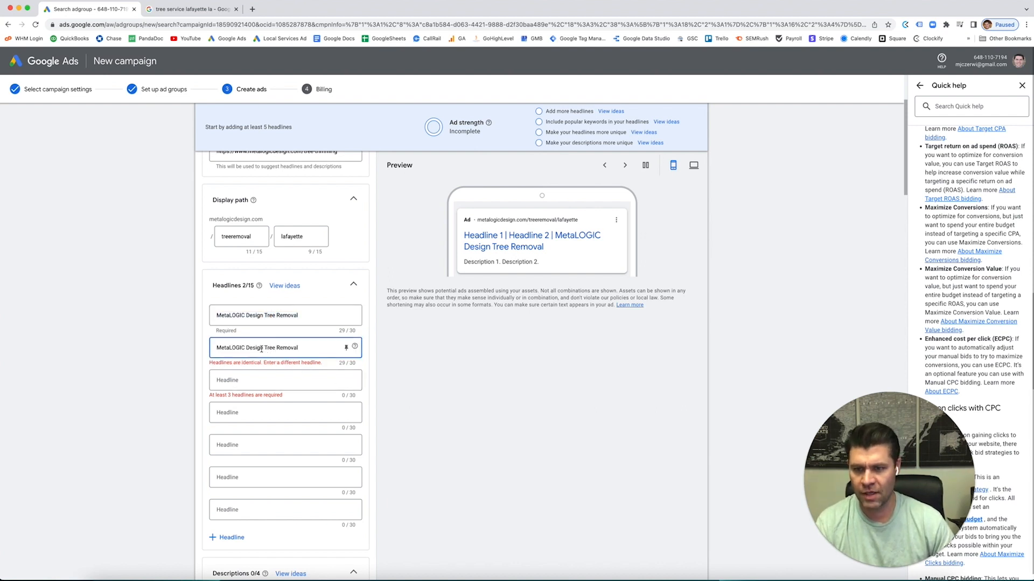
{"action": "left_click_drag", "start_coordinate": [246, 348], "coordinate": [303, 348]}
{"action": "type", "text": "Attorney"}
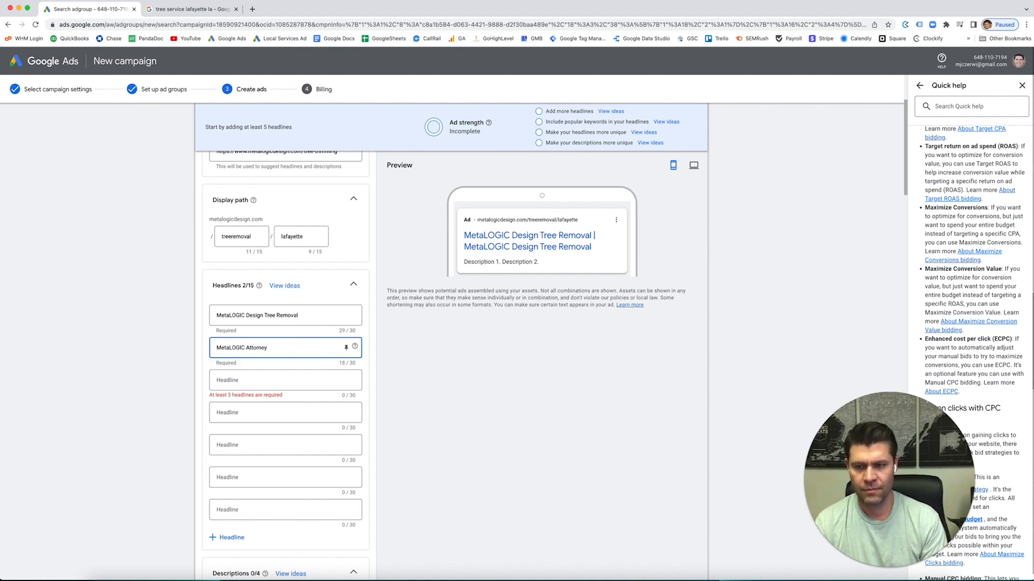
{"action": "type", "text": " Lafay"}
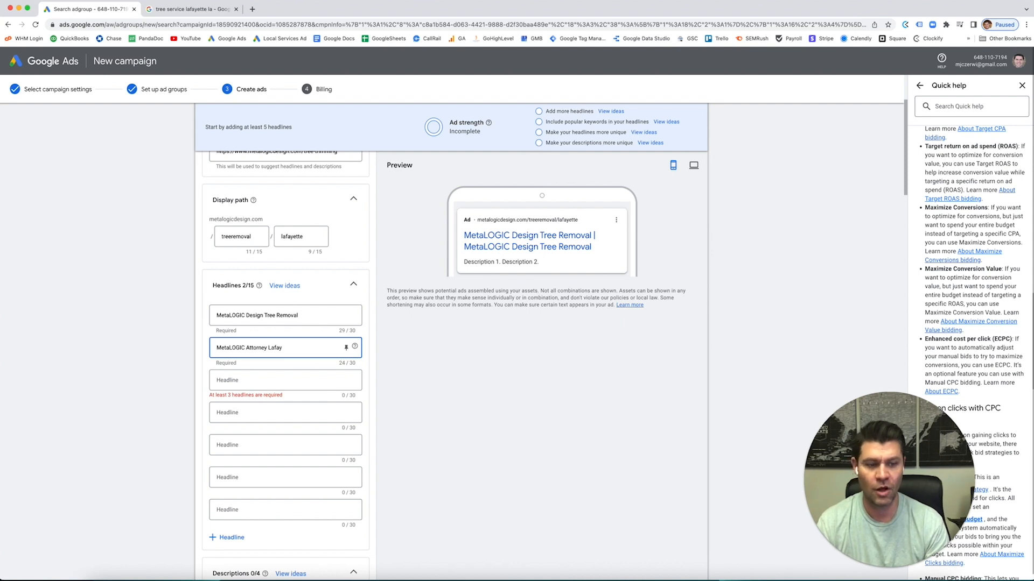
{"action": "type", "text": "yeette"}
- Paste the copied headline into the third headline field and shorten it to "MetaLOGIC Design"
{"action": "left_click", "coordinate": [299, 378]}
{"action": "key", "text": "ctrl+v"}
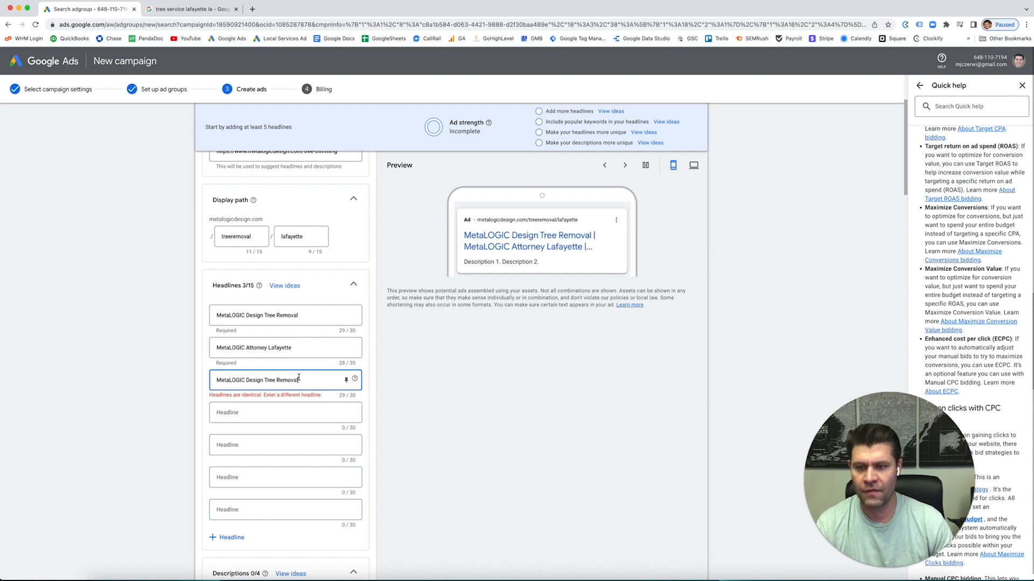
{"action": "left_click_drag", "start_coordinate": [265, 380], "coordinate": [355, 380]}
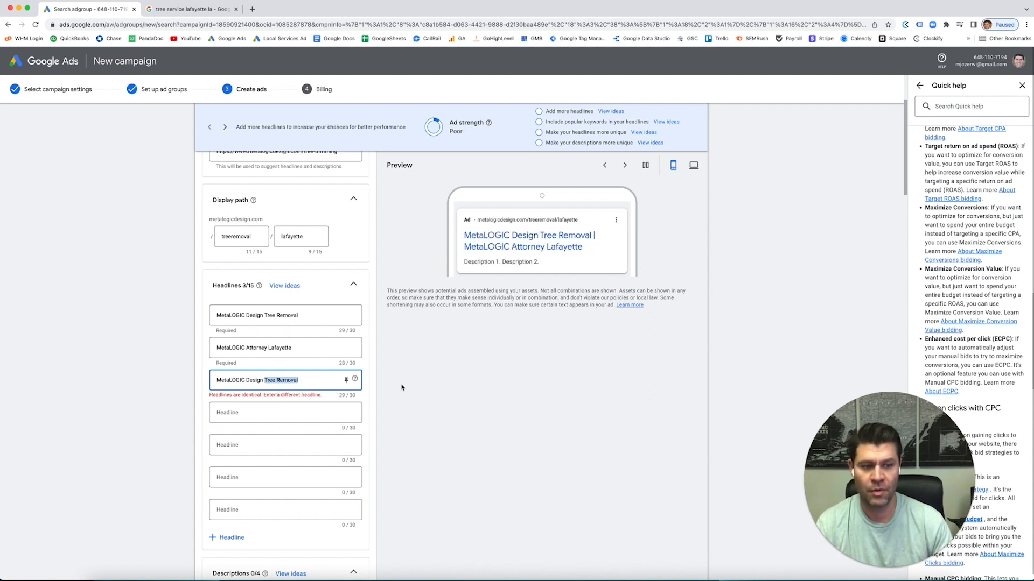
{"action": "key", "text": "BackSpace"}
{"action": "key", "text": "BackSpace"}
{"action": "key", "text": "BackSpace"}
{"action": "key", "text": "BackSpace"}
{"action": "key", "text": "BackSpace"}
{"action": "key", "text": "BackSpace"}
{"action": "key", "text": "BackSpace"}
{"action": "key", "text": "BackSpace"}
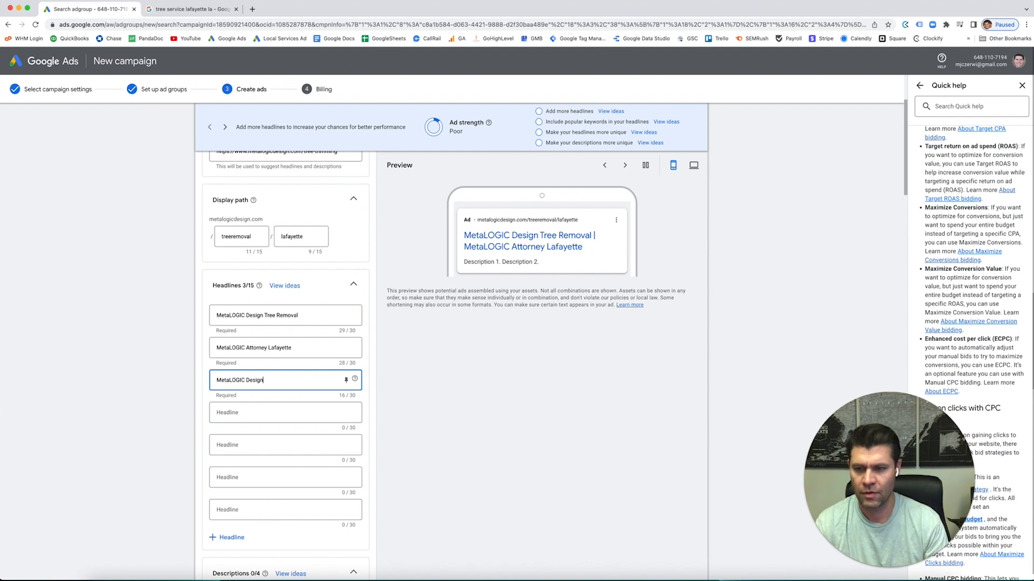
- Complete the third headline so it reads "MetaLOGIC Plumbing Service"
{"action": "type", "text": "Plumber"}
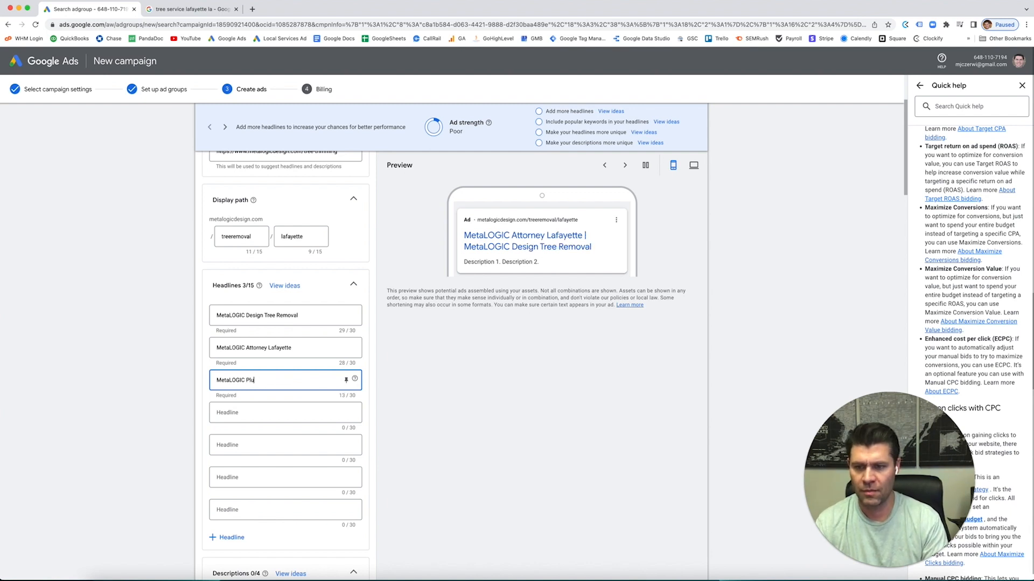
{"action": "key", "text": "BackSpace"}
{"action": "key", "text": "BackSpace"}
{"action": "type", "text": "ing Service"}
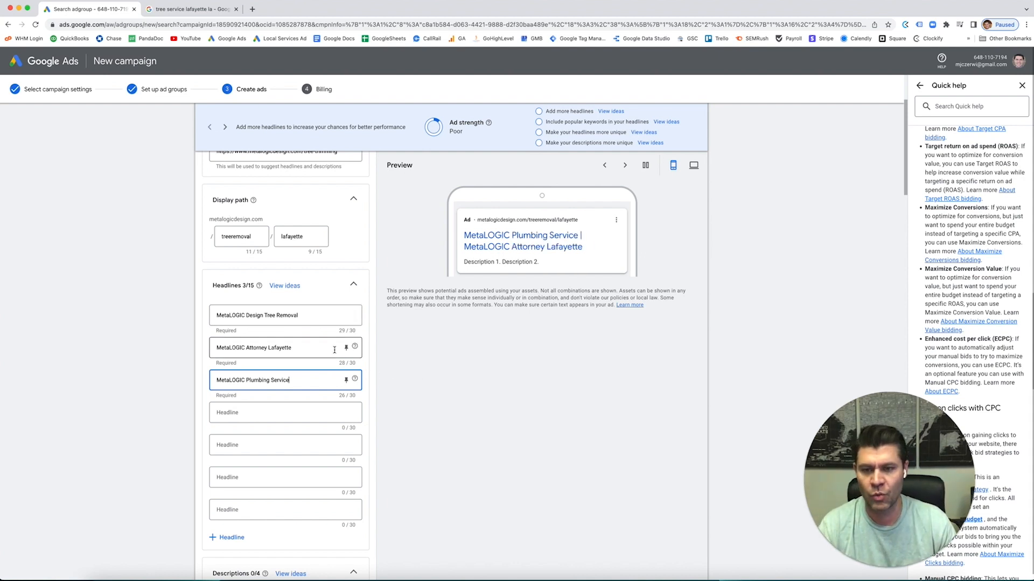
- Enter "Certified Arborist" as the fourth headline, replacing the pasted copy of the first headline
{"action": "scroll", "coordinate": [295, 349], "scroll_direction": "down", "scroll_amount": 3}
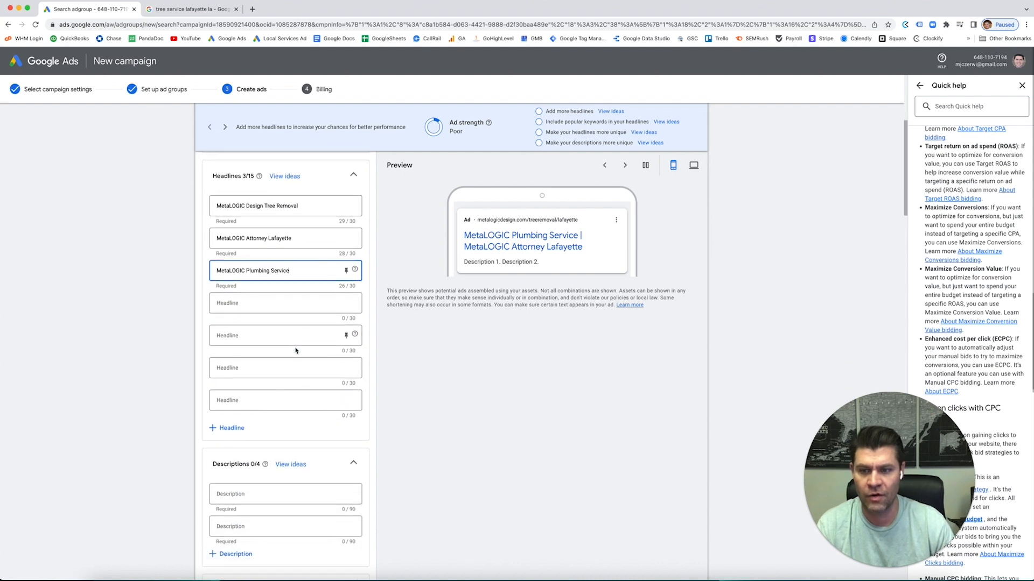
{"action": "left_click", "coordinate": [247, 303]}
{"action": "key", "text": "super+v"}
{"action": "key", "text": "super+a"}
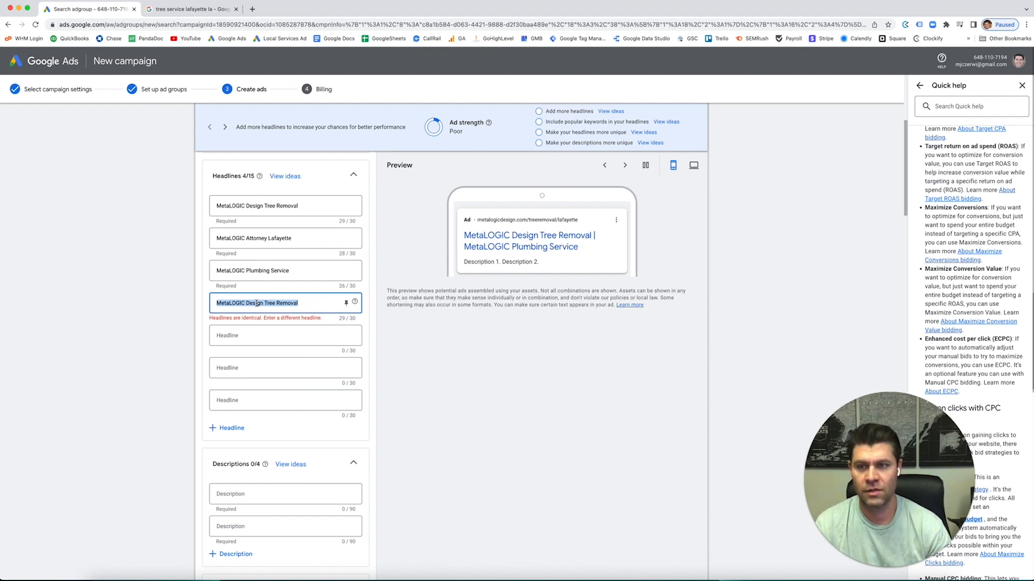
{"action": "type", "text": "Certified Areb"}
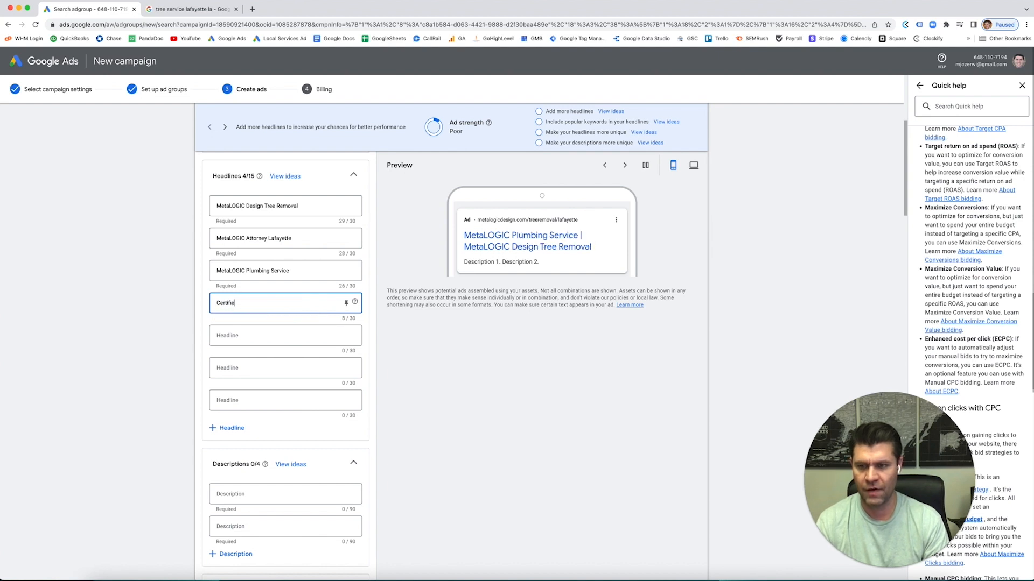
{"action": "key", "text": "BackSpace"}
{"action": "key", "text": "BackSpace"}
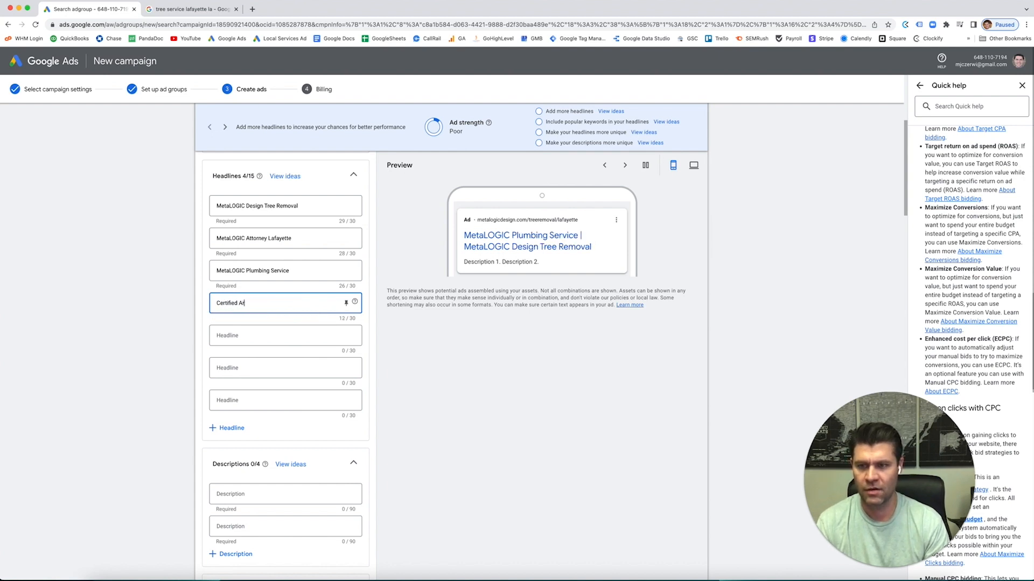
{"action": "type", "text": "bor"}
{"action": "type", "text": "is"}
{"action": "type", "text": "si"}
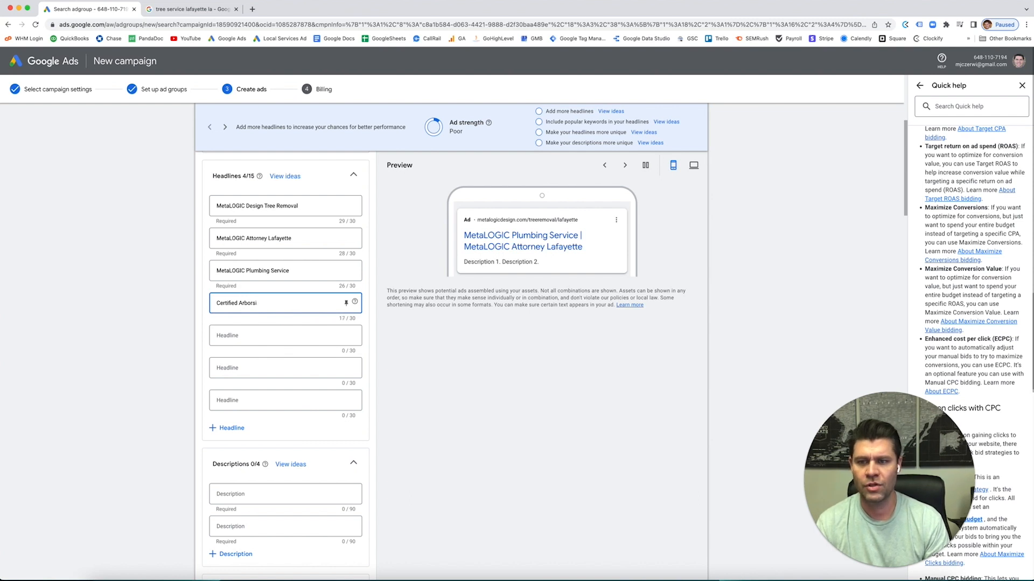
{"action": "type", "text": "tt"}
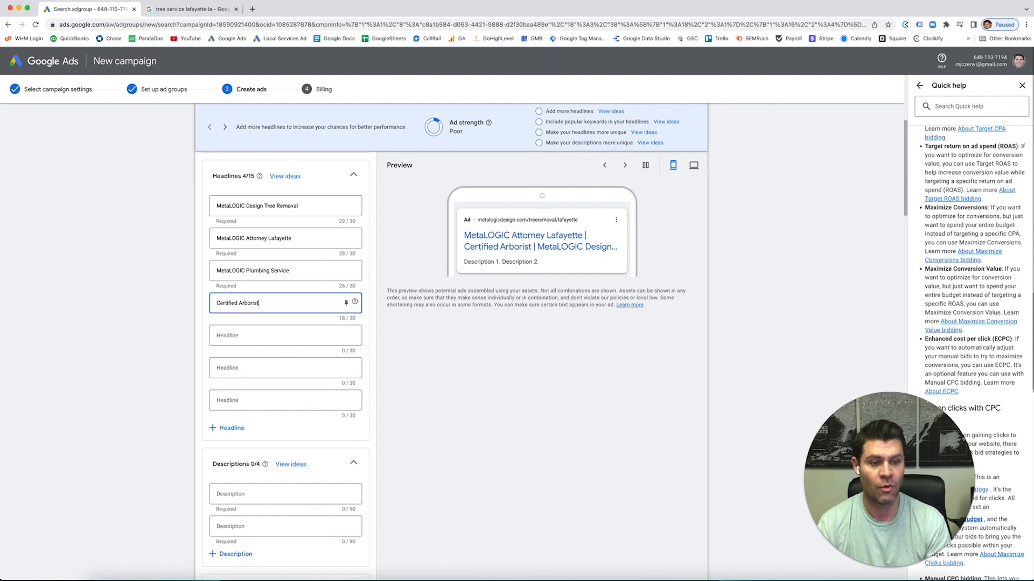
- Enter "CPA Lafayette" as the fifth headline of the ad
{"action": "key", "text": "Tab"}
{"action": "key", "text": "Tab"}
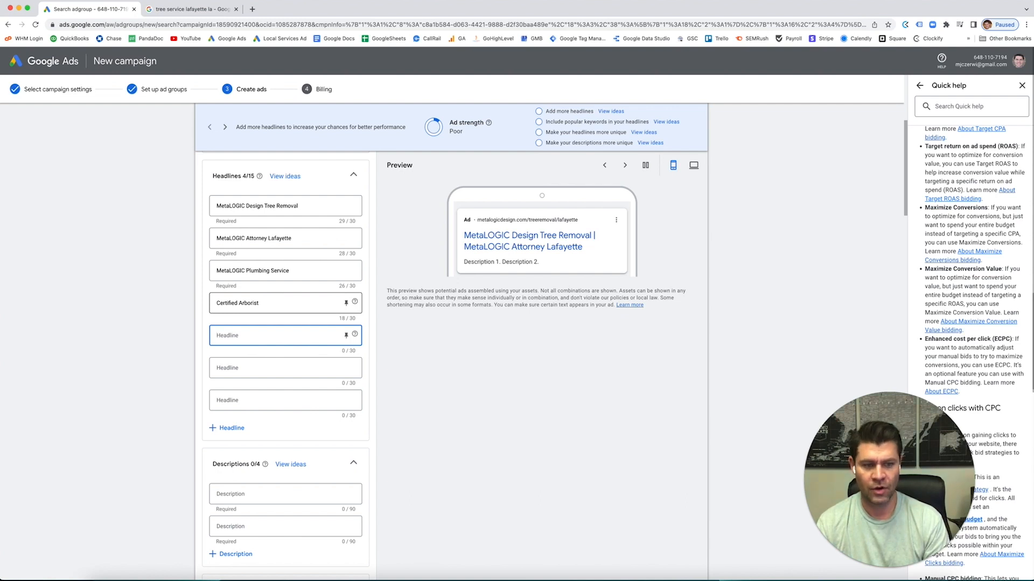
{"action": "type", "text": "CPA"}
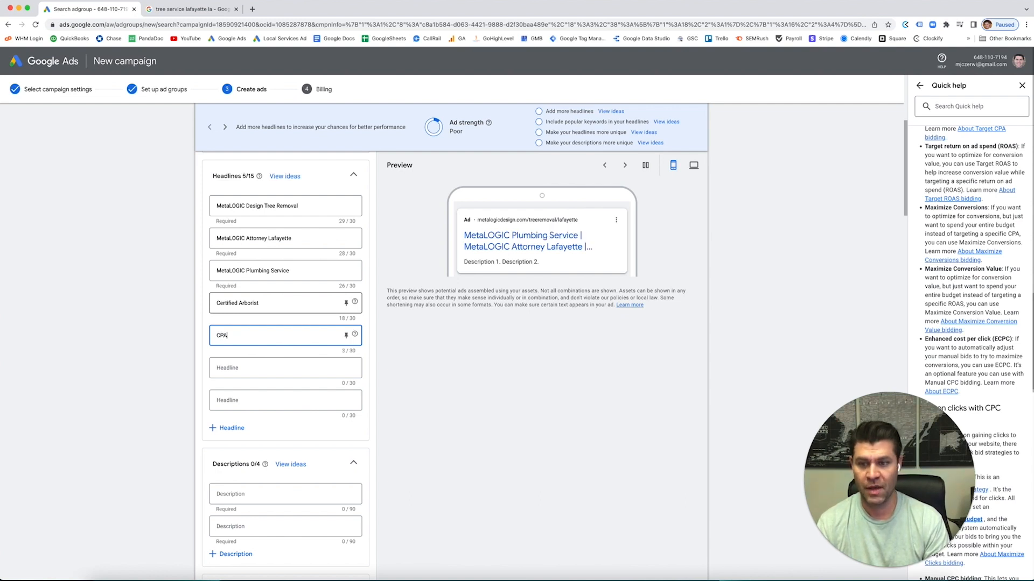
{"action": "type", "text": " Laf"}
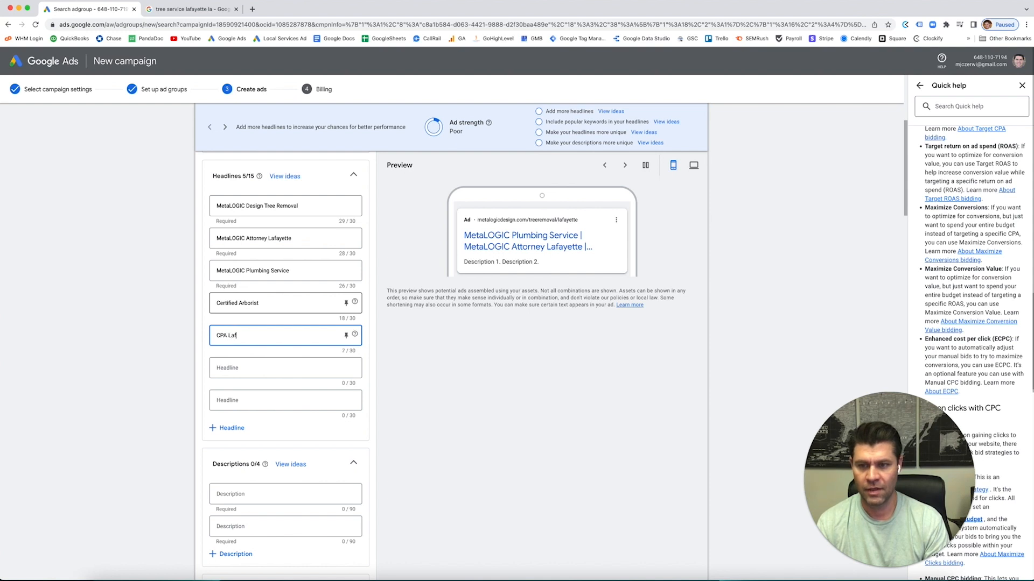
{"action": "type", "text": "ayette"}
{"action": "left_click", "coordinate": [249, 366]}
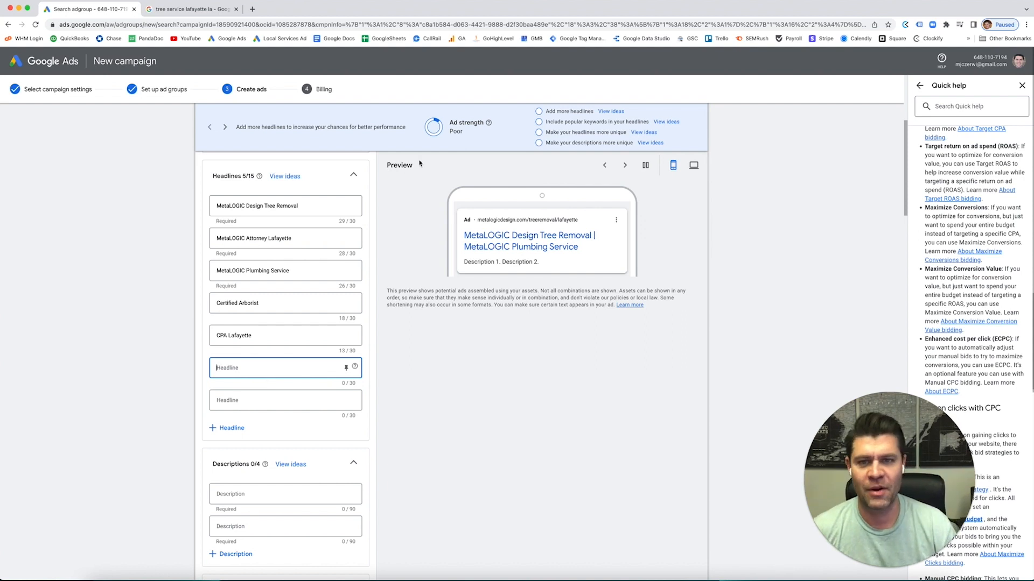
- Add four more empty headline fields to the ad
{"action": "scroll", "coordinate": [426, 184], "scroll_direction": "up", "scroll_amount": 2}
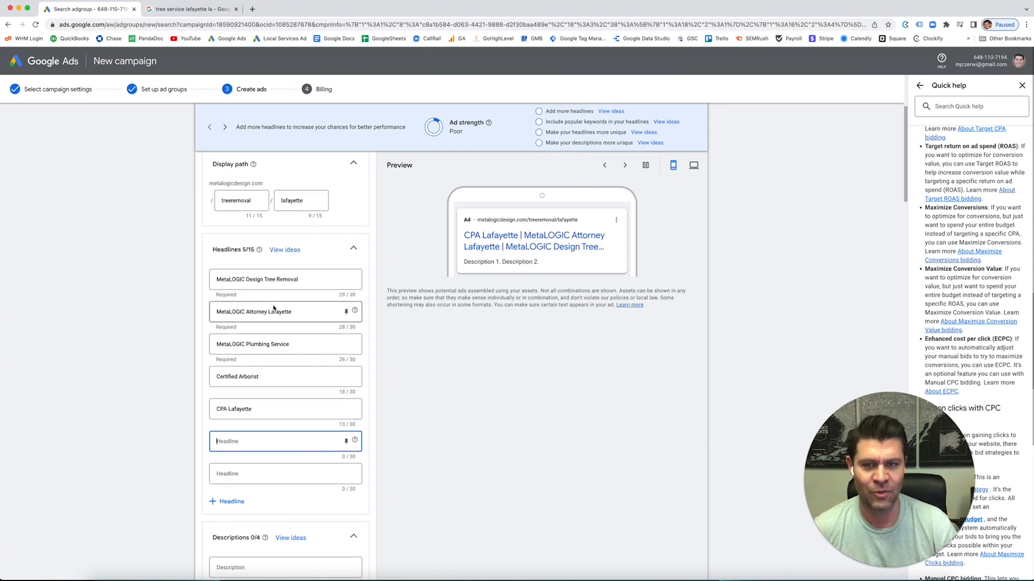
{"action": "scroll", "coordinate": [277, 307], "scroll_direction": "down", "scroll_amount": 2}
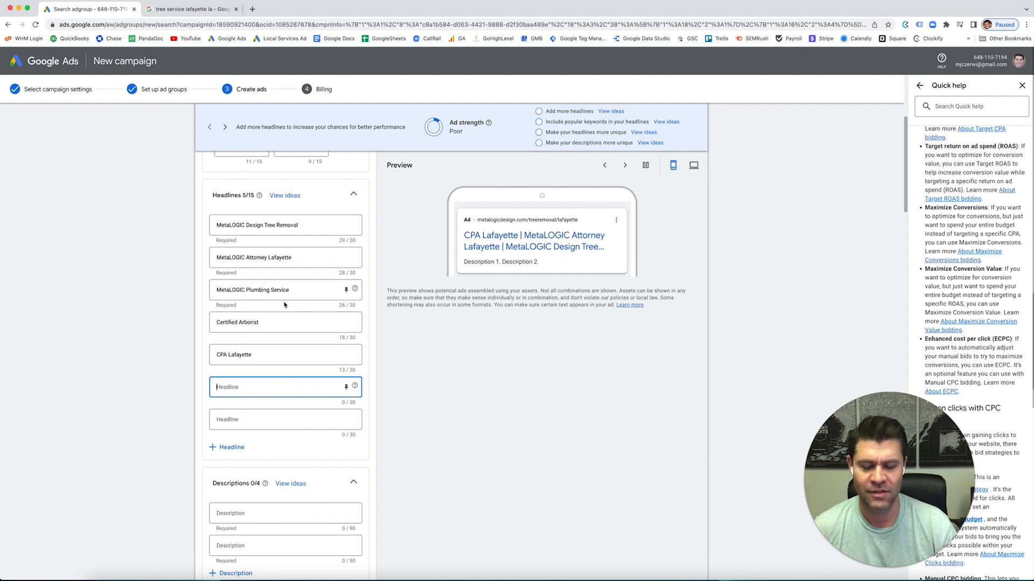
{"action": "scroll", "coordinate": [279, 306], "scroll_direction": "down", "scroll_amount": 3}
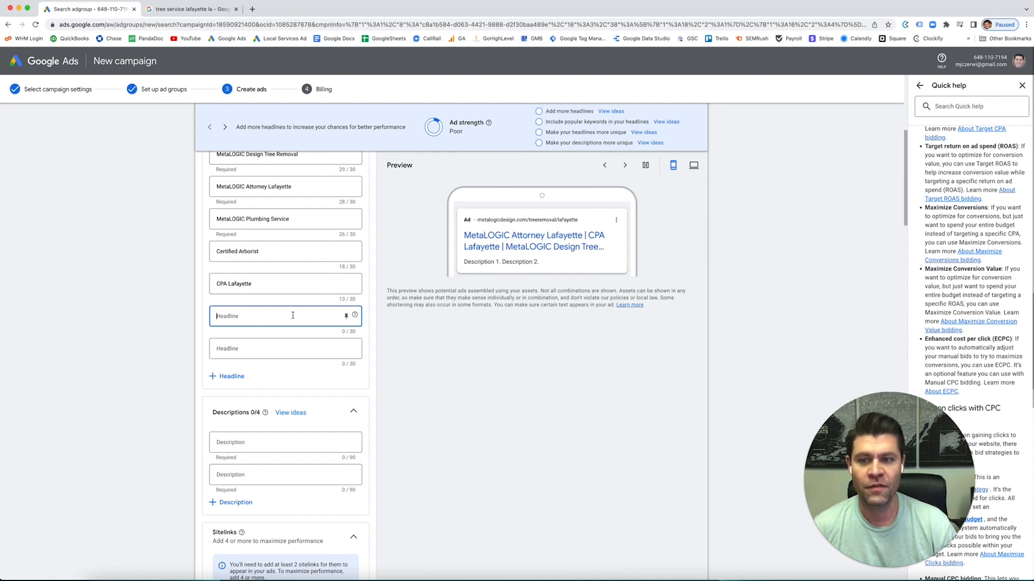
{"action": "left_click", "coordinate": [226, 375]}
{"action": "left_click", "coordinate": [226, 408]}
{"action": "left_click", "coordinate": [226, 439]}
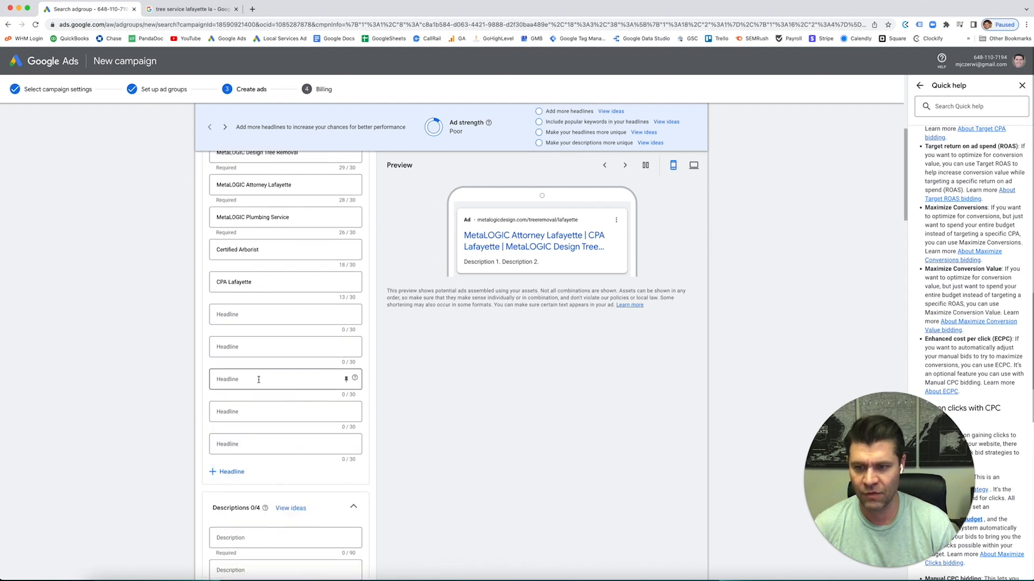
{"action": "left_click", "coordinate": [226, 472]}
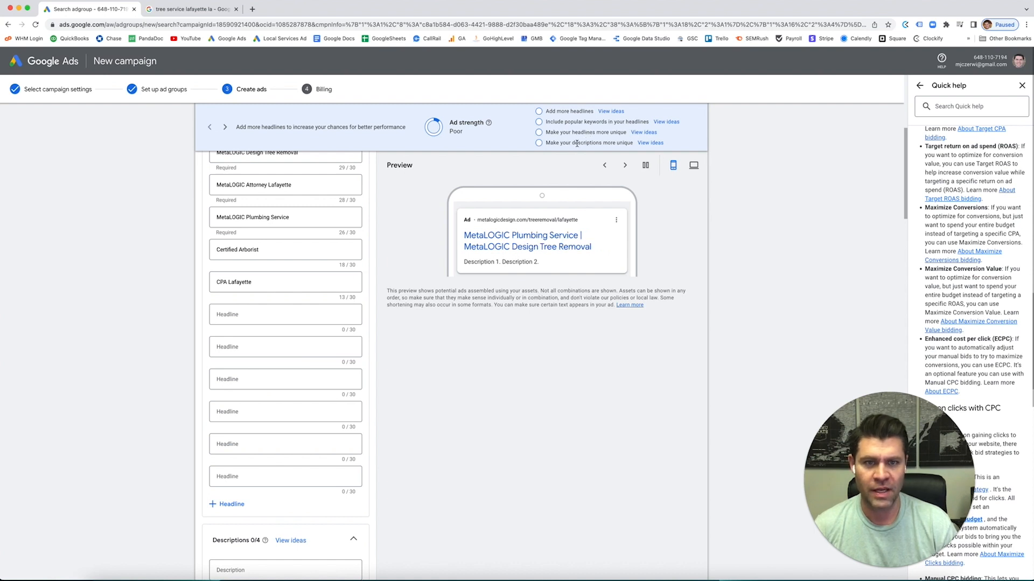
- Enter "Over 15 Years Experience" as the sixth headline of the ad
{"action": "scroll", "coordinate": [420, 221], "scroll_direction": "down", "scroll_amount": 1}
{"action": "left_click", "coordinate": [308, 266]}
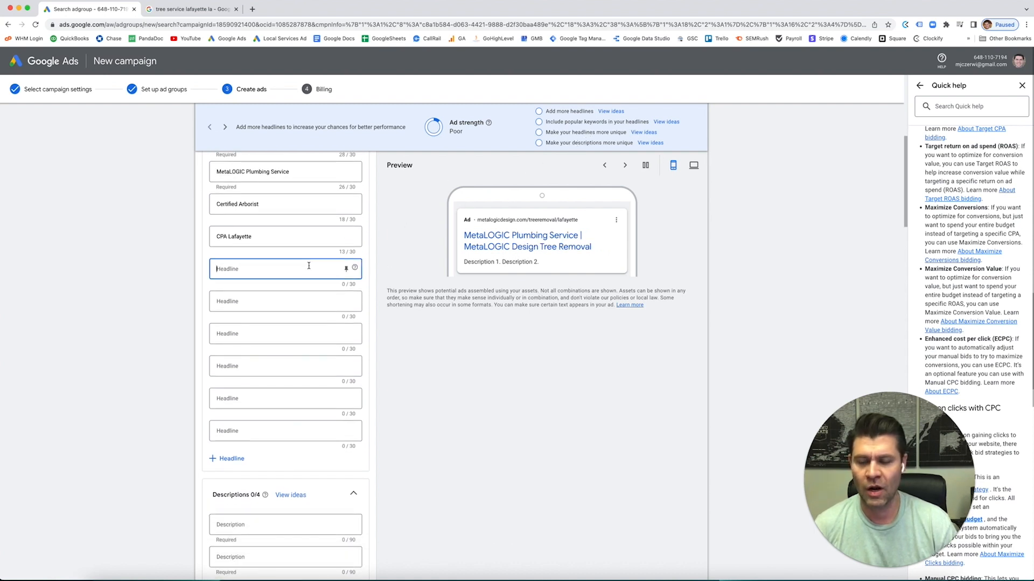
{"action": "type", "text": "OVer"}
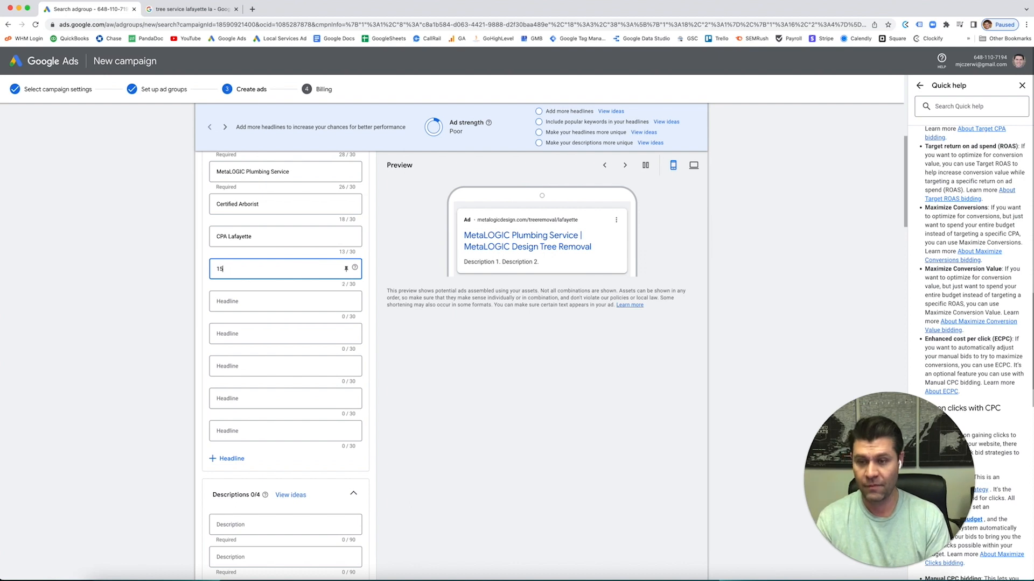
{"action": "key", "text": "BackSpace"}
{"action": "key", "text": "BackSpace"}
{"action": "key", "text": "BackSpace"}
{"action": "type", "text": "ver 15 Ye"}
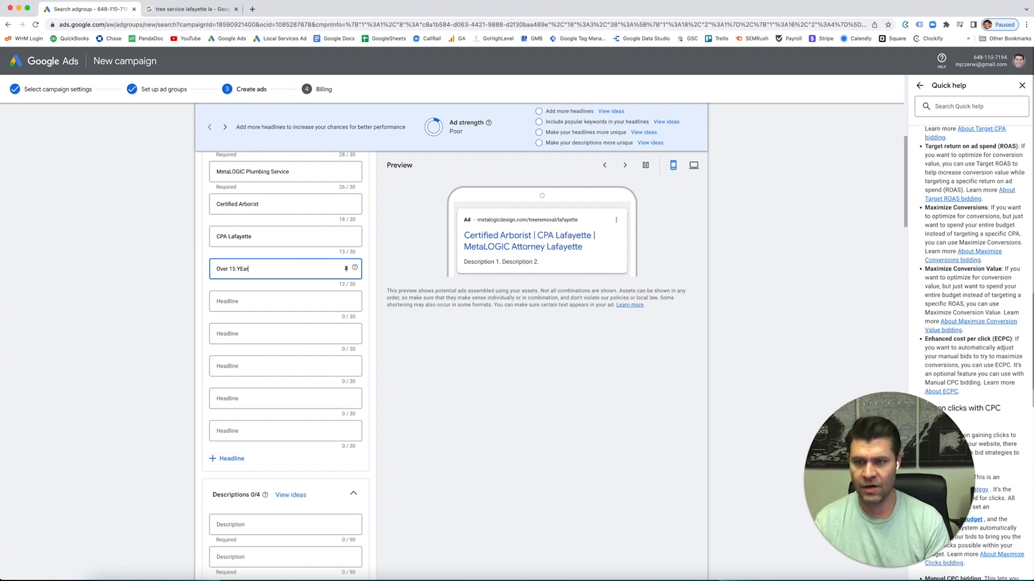
{"action": "type", "text": "ars"}
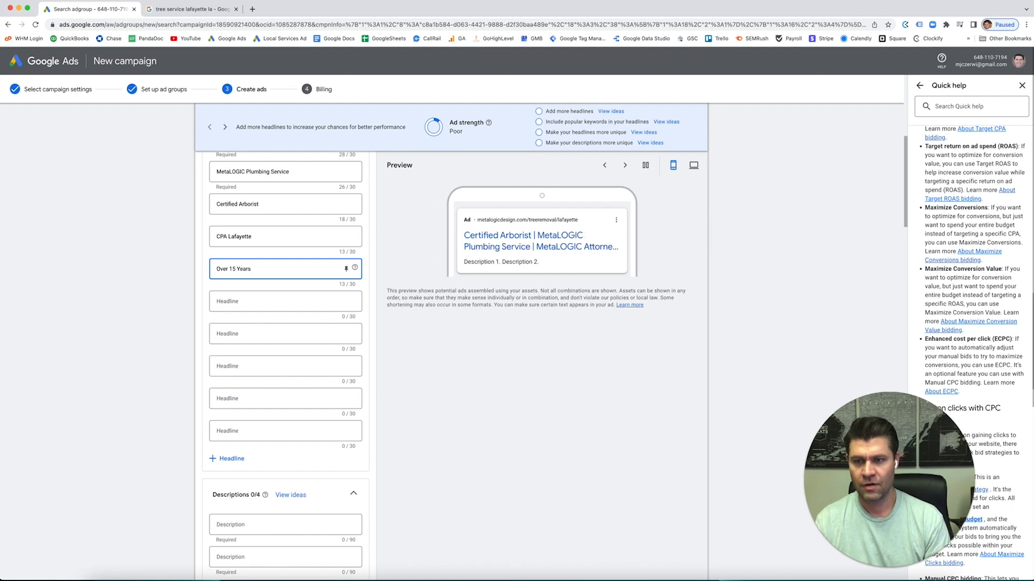
{"action": "type", "text": " Experience"}
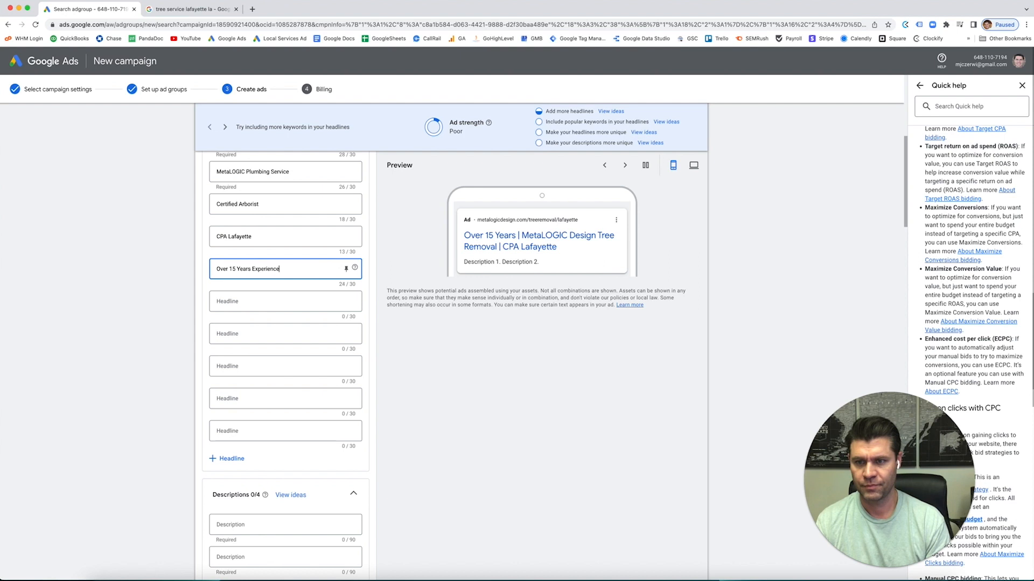
- Enter "Beautiful Landscapes Since 2000" as the seventh headline of the ad
{"action": "left_click", "coordinate": [284, 300]}
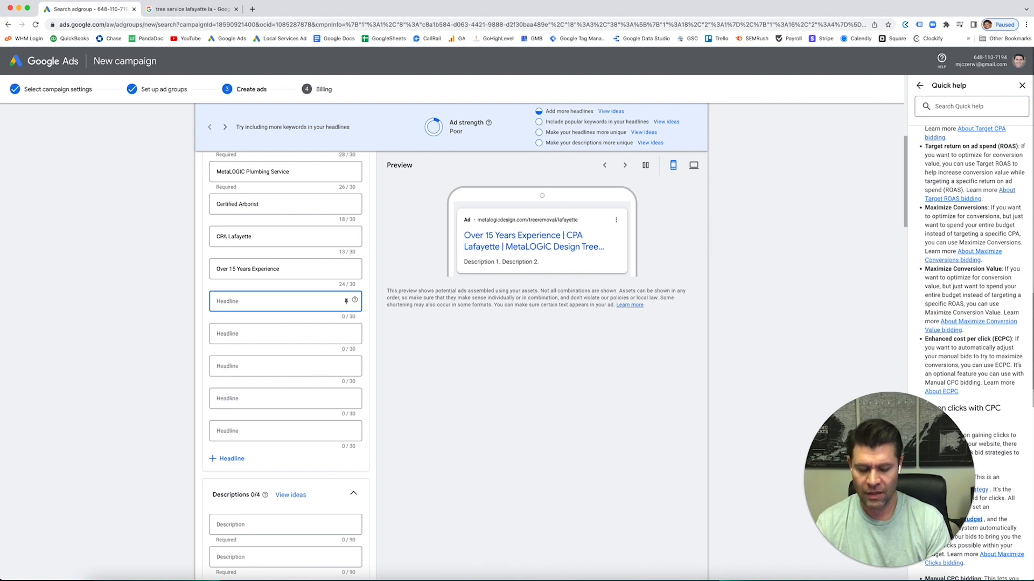
{"action": "type", "text": "Des"}
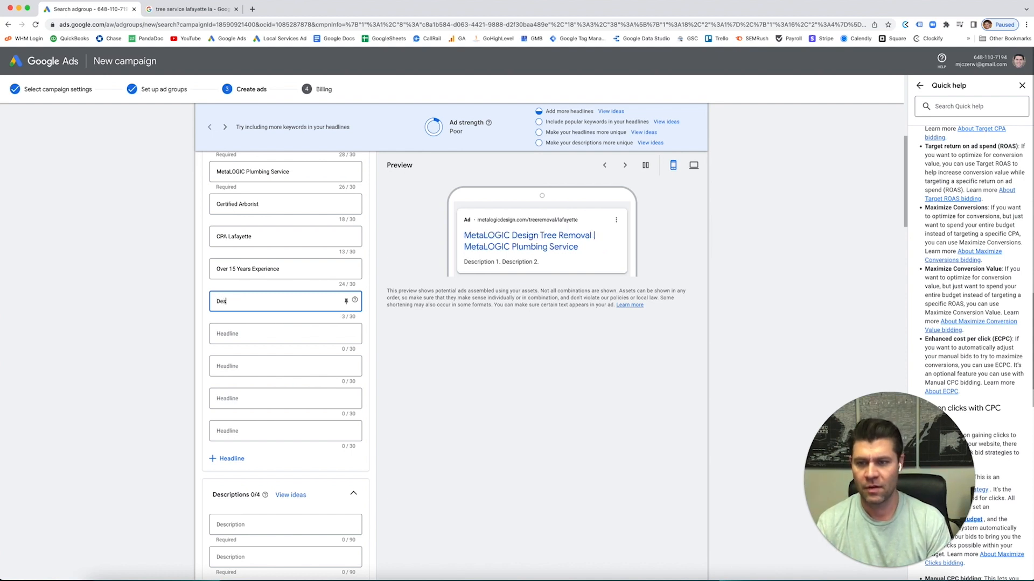
{"action": "key", "text": "BackSpace"}
{"action": "key", "text": "BackSpace"}
{"action": "key", "text": "BackSpace"}
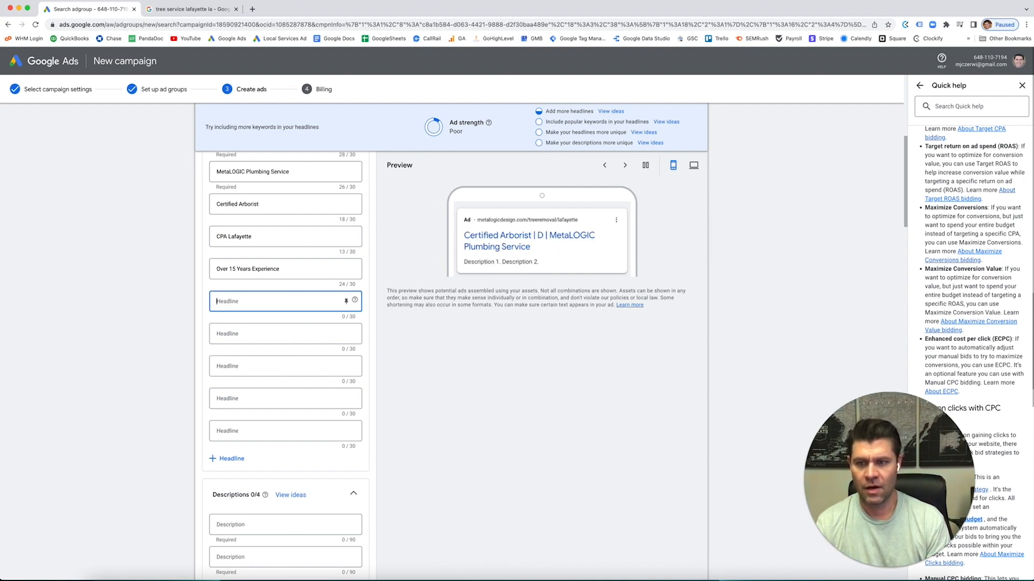
{"action": "type", "text": "Beaui"}
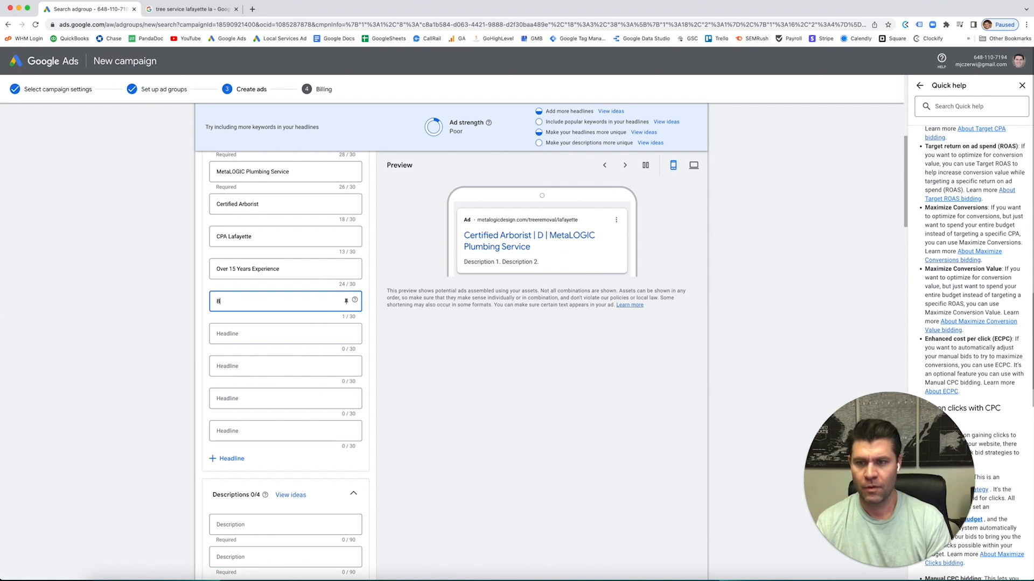
{"action": "key", "text": "BackSpace"}
{"action": "key", "text": "BackSpace"}
{"action": "key", "text": "BackSpace"}
{"action": "type", "text": "au"}
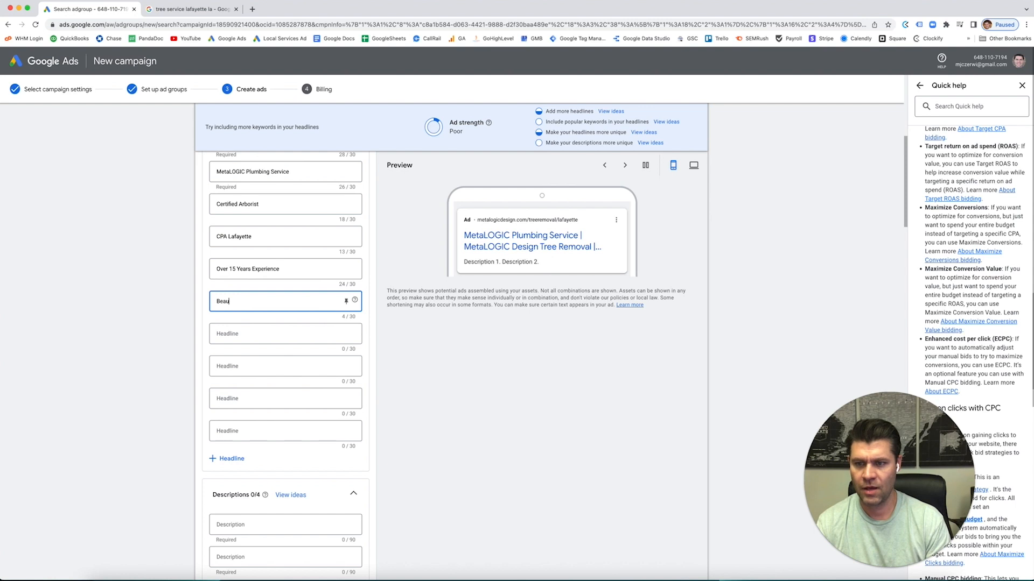
{"action": "type", "text": "ttiful"}
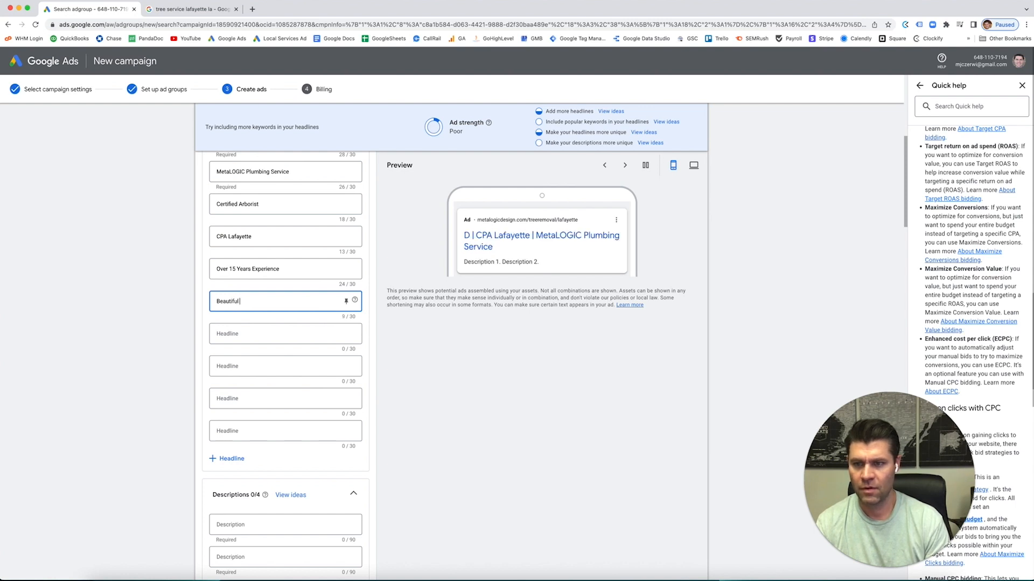
{"action": "type", "text": " Lands"}
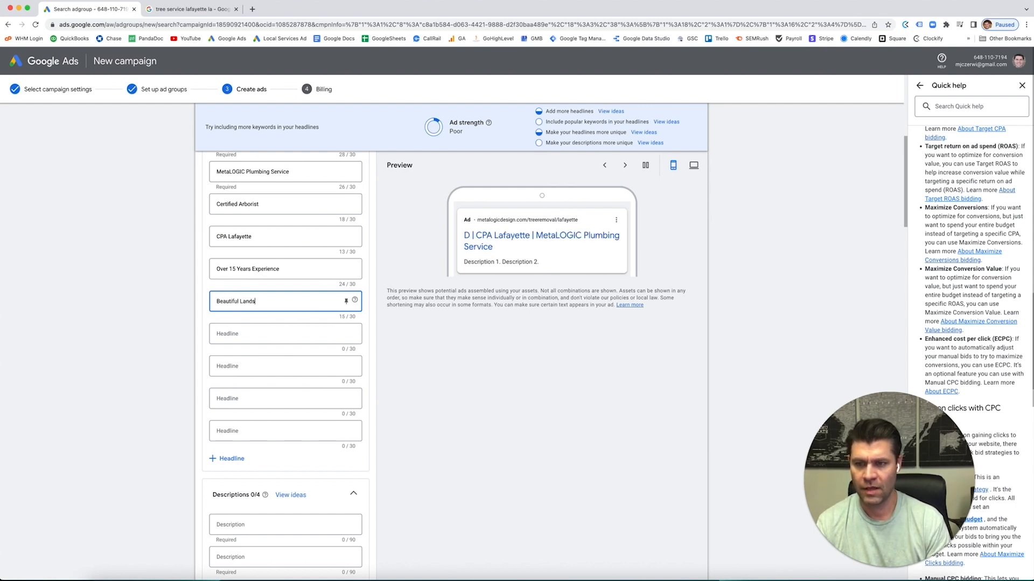
{"action": "type", "text": "capes Since"}
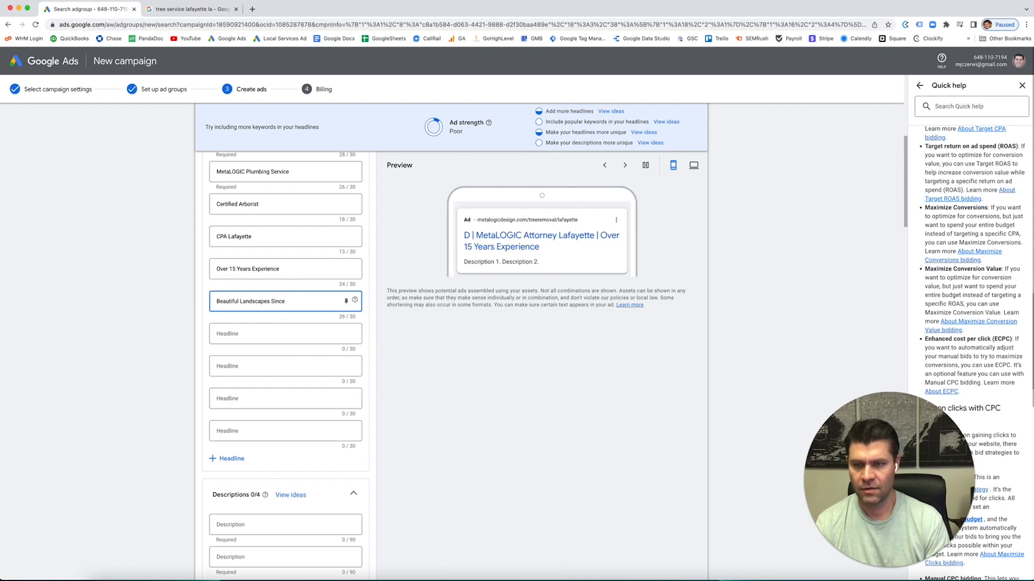
{"action": "type", "text": " 100 2"}
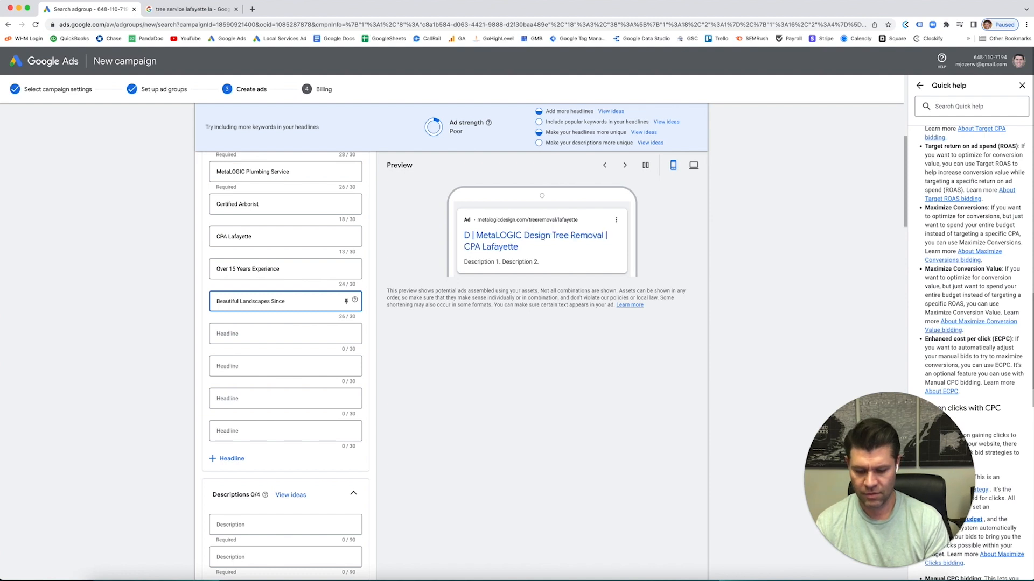
{"action": "type", "text": " 2000"}
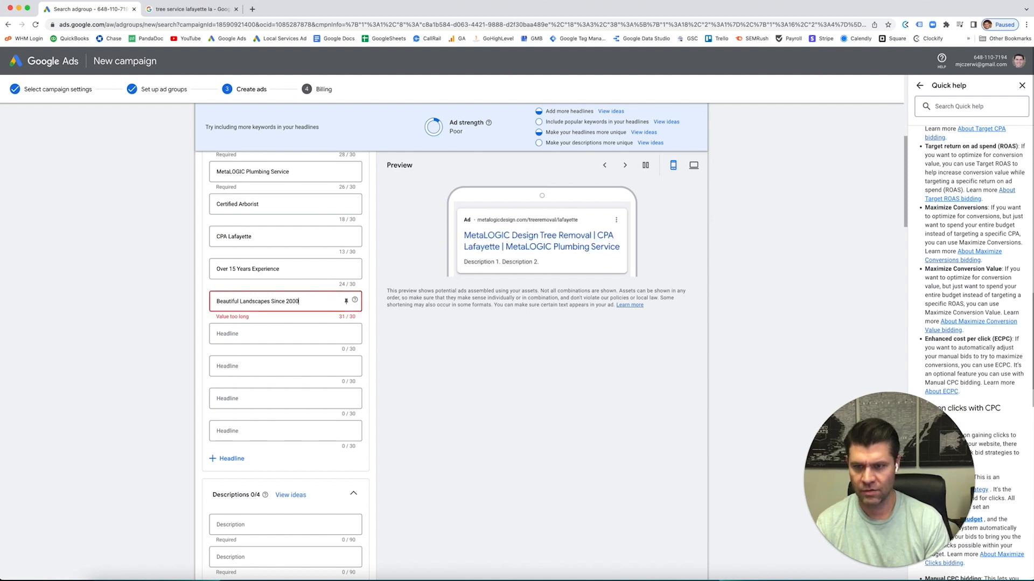
- Shorten the seventh headline by replacing the word "Beautiful" with "Perfect"
{"action": "double_click", "coordinate": [226, 302]}
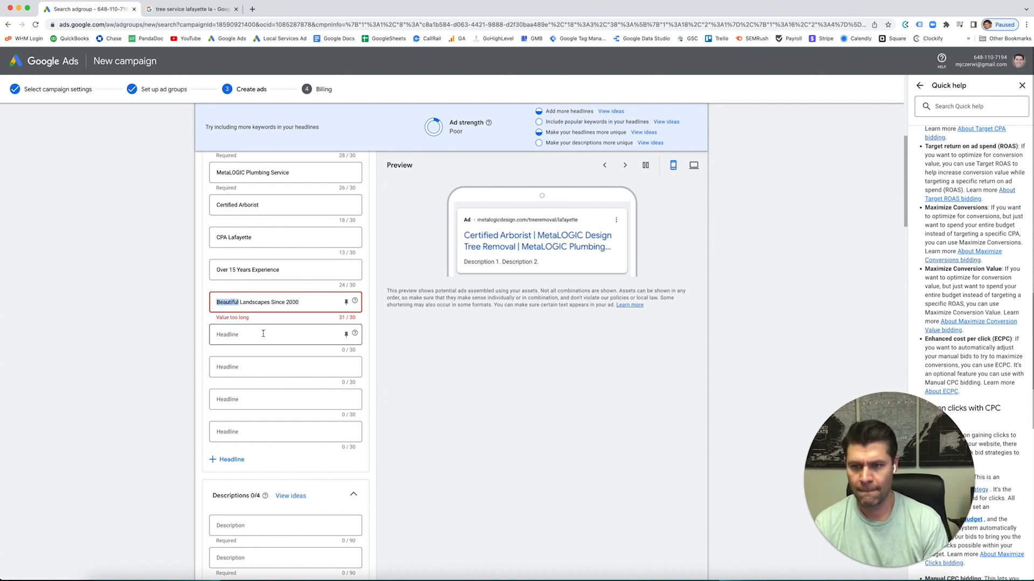
{"action": "type", "text": "Perfect"}
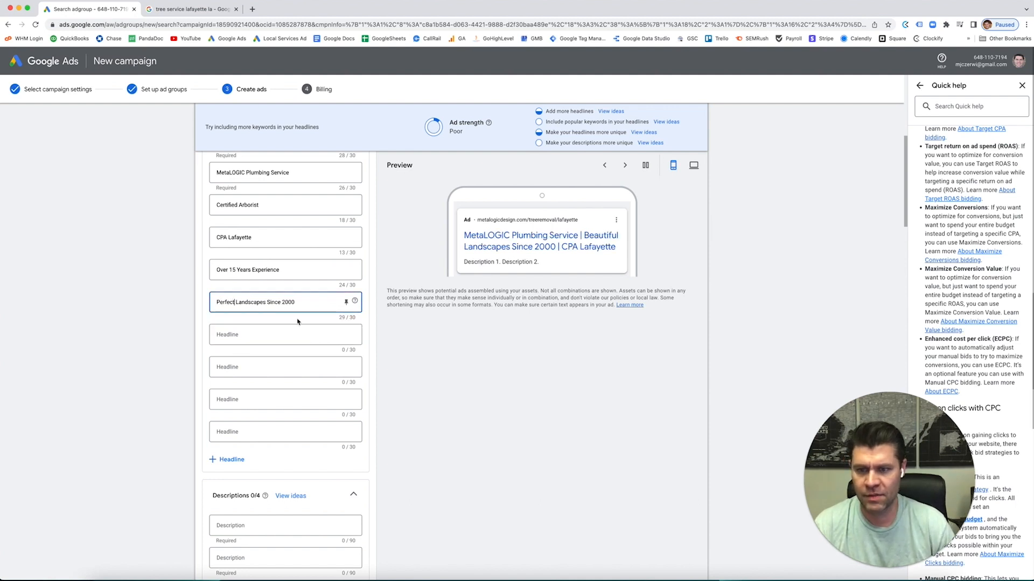
{"action": "left_click", "coordinate": [279, 332]}
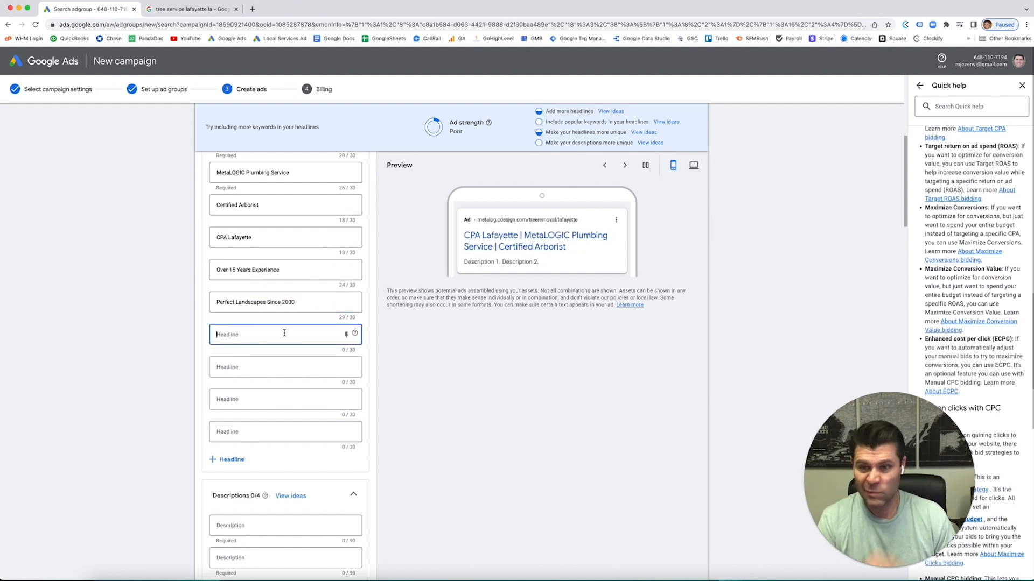
- Enter "Most Trusted Lawyer In Lafayette" as the eighth headline of the ad
{"action": "scroll", "coordinate": [286, 311], "scroll_direction": "up", "scroll_amount": 3}
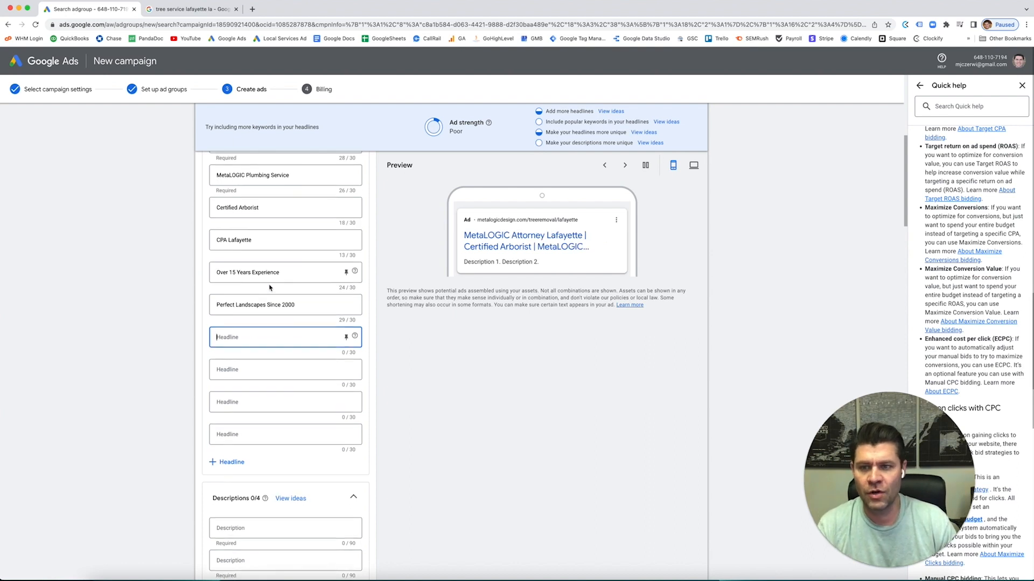
{"action": "scroll", "coordinate": [269, 293], "scroll_direction": "down", "scroll_amount": 1}
{"action": "scroll", "coordinate": [302, 323], "scroll_direction": "down", "scroll_amount": 2}
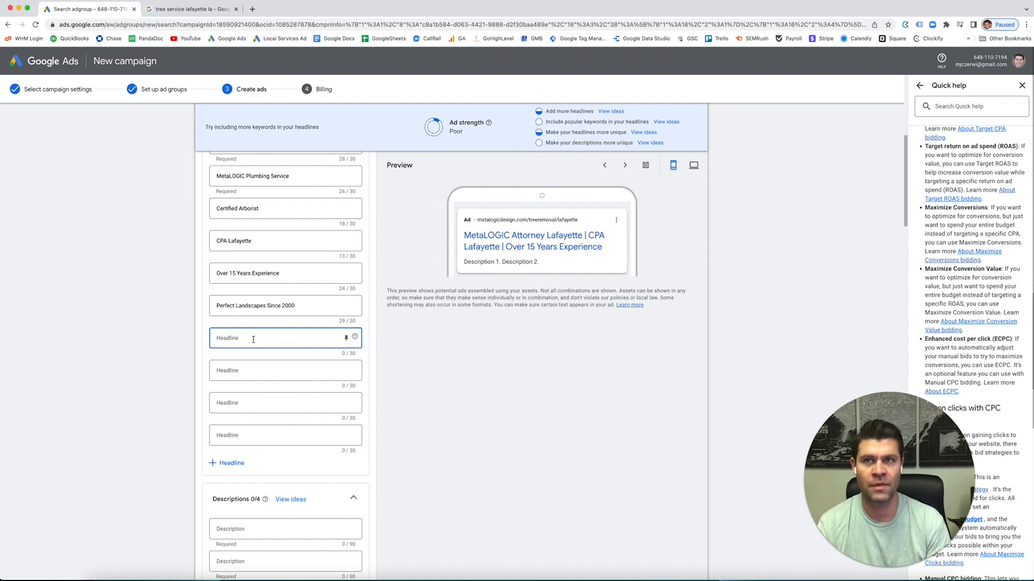
{"action": "type", "text": "Most Trusted"}
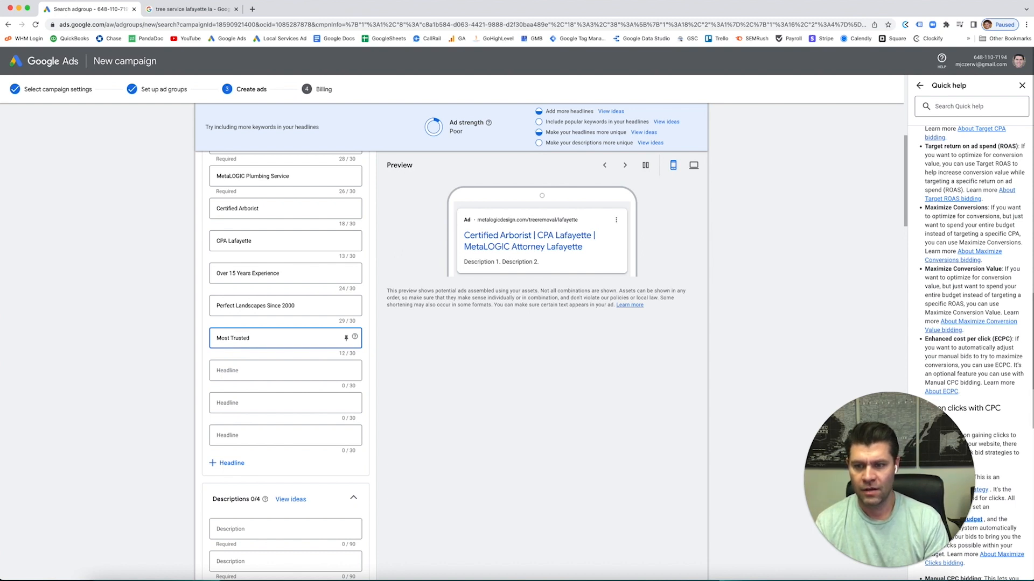
{"action": "type", "text": " Lawye"}
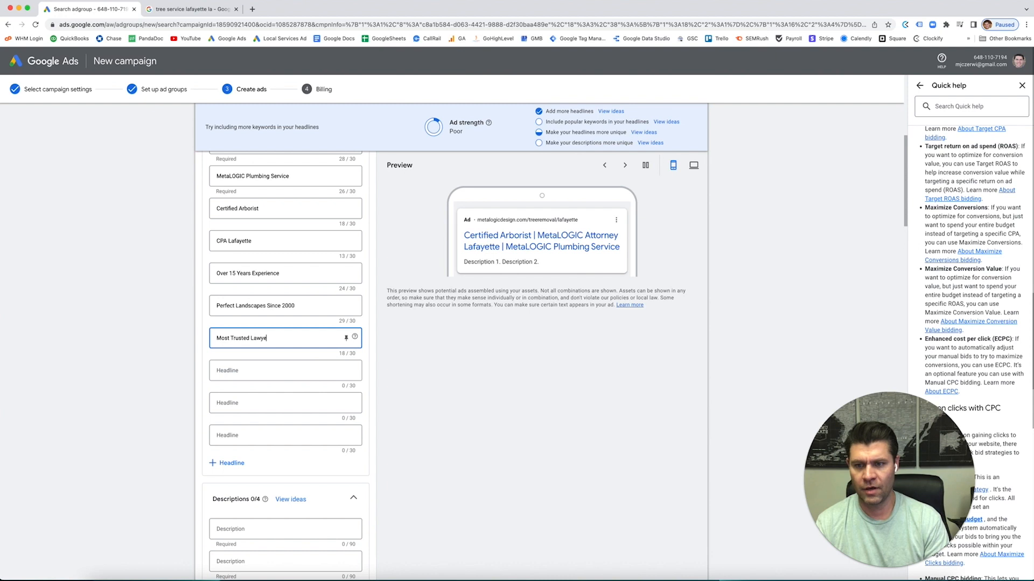
{"action": "type", "text": "r In Laf"}
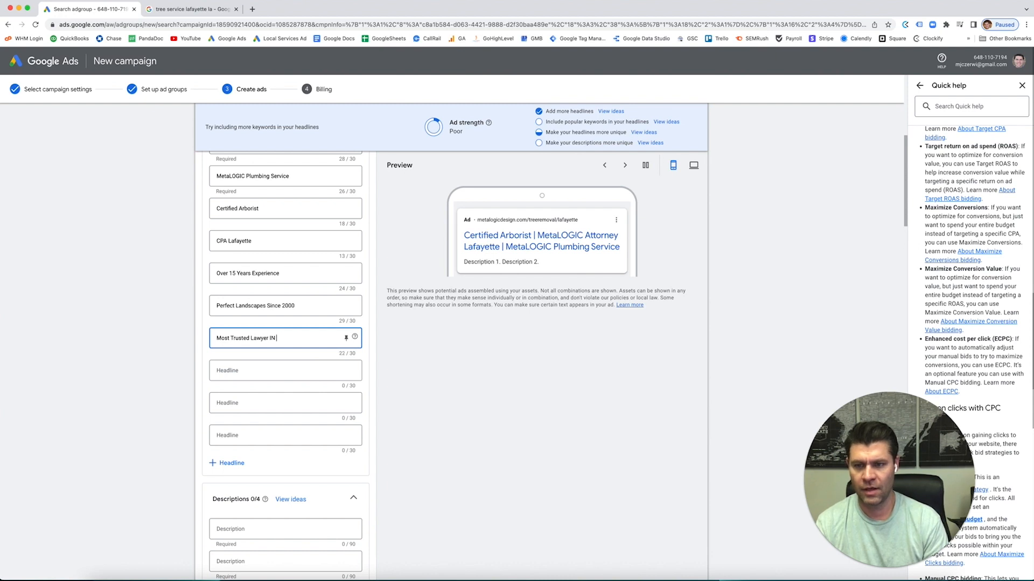
{"action": "type", "text": "ayette"}
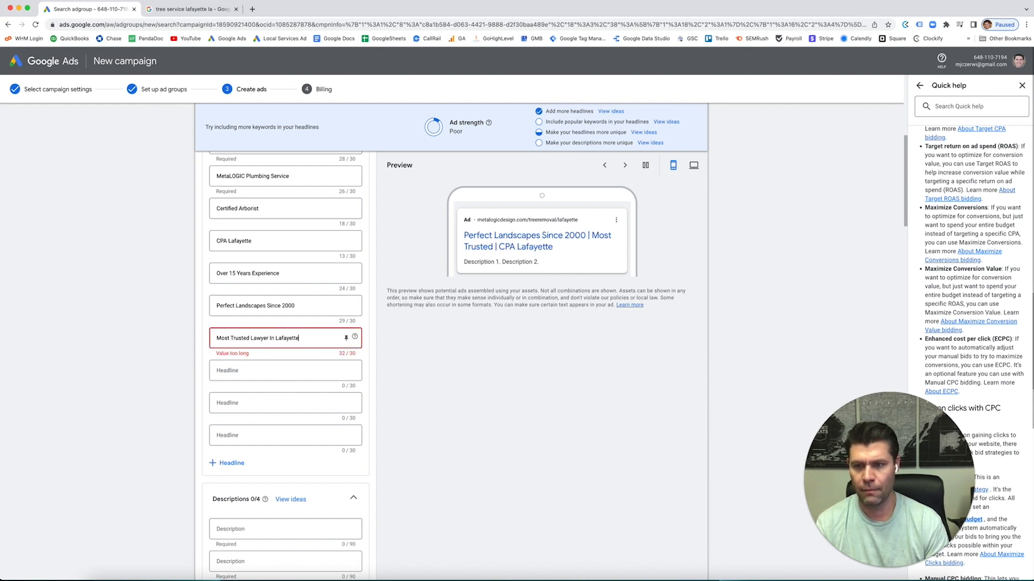
- Shorten the eighth headline to "Most Trusted Lawyer Lafayette" by removing the word "In"
{"action": "key", "text": "BackSpace"}
{"action": "key", "text": "BackSpace"}
{"action": "key", "text": "BackSpace"}
{"action": "key", "text": "BackSpace"}
{"action": "key", "text": "BackSpace"}
{"action": "key", "text": "BackSpace"}
{"action": "key", "text": "BackSpace"}
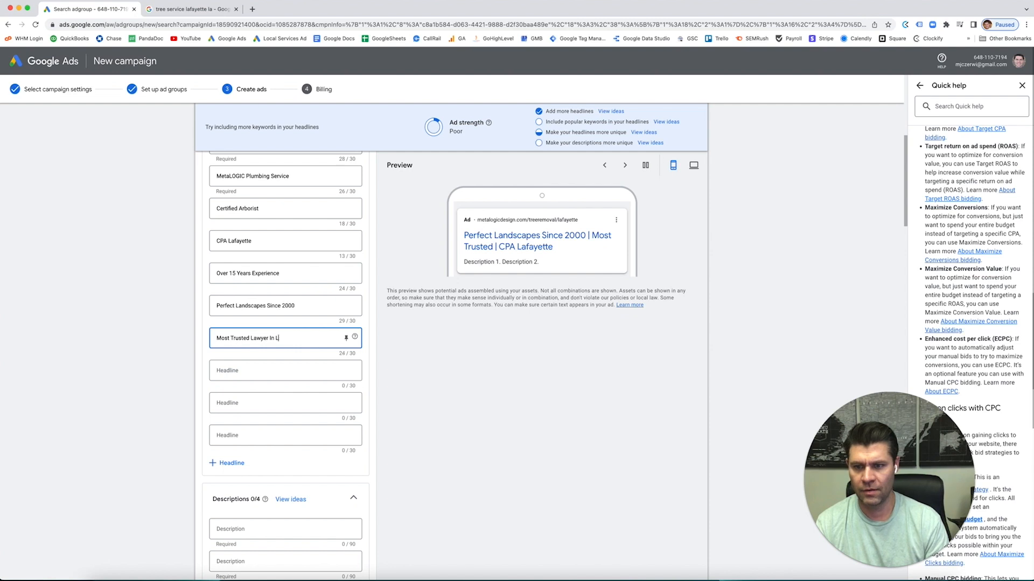
{"action": "key", "text": "BackSpace"}
{"action": "type", "text": "Lafayette"}
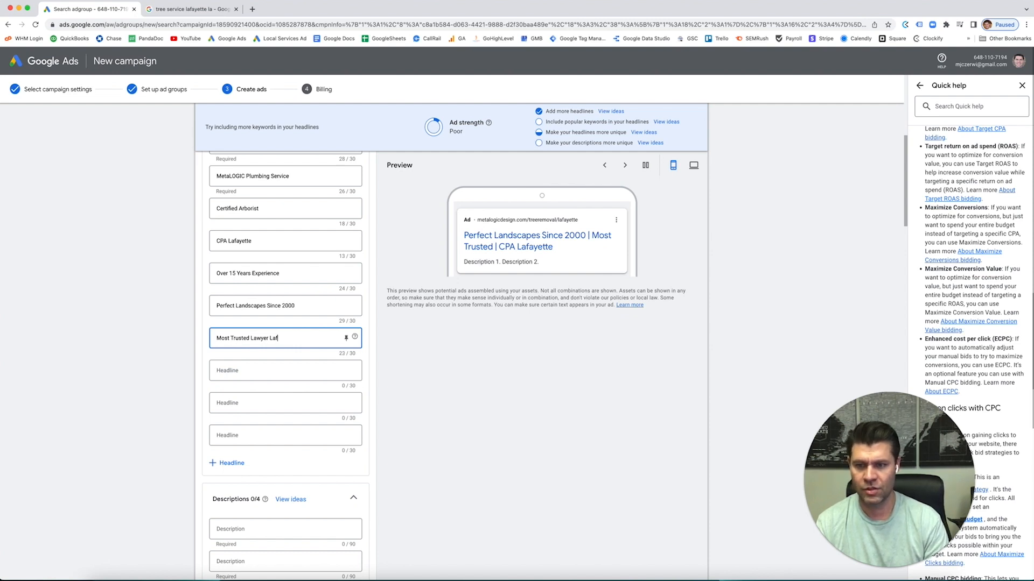
- Enter "Top Ranked Pool Service" as the ninth headline, leaving out the city name
{"action": "key", "text": "Tab"}
{"action": "key", "text": "Tab"}
{"action": "key", "text": "Tab"}
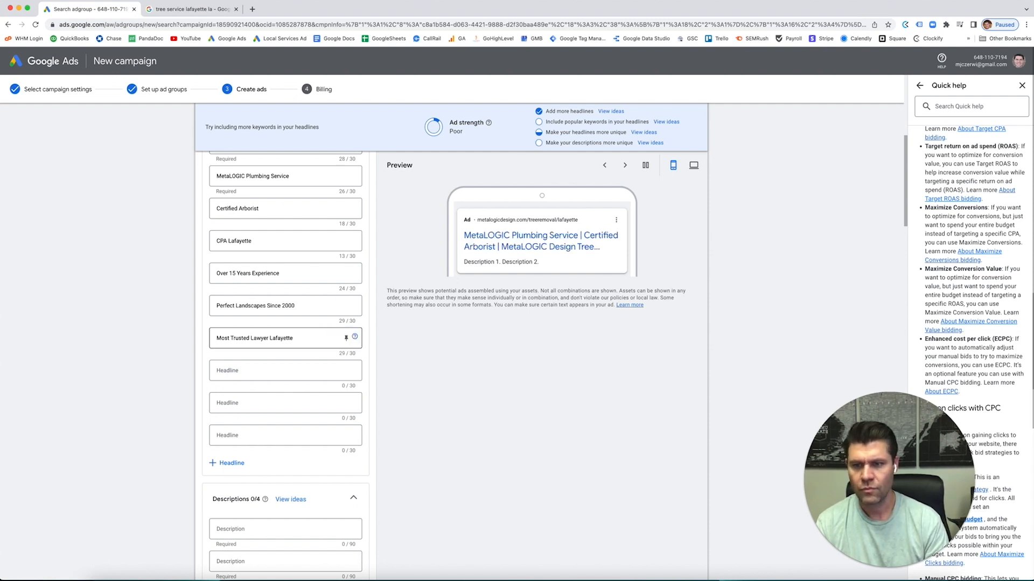
{"action": "type", "text": "Top Ranke"}
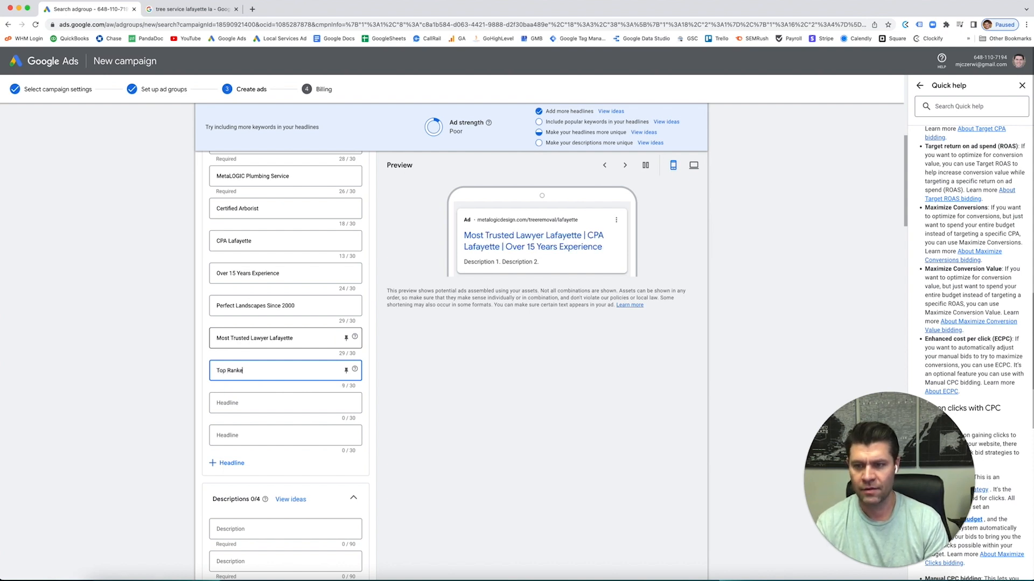
{"action": "type", "text": "d"}
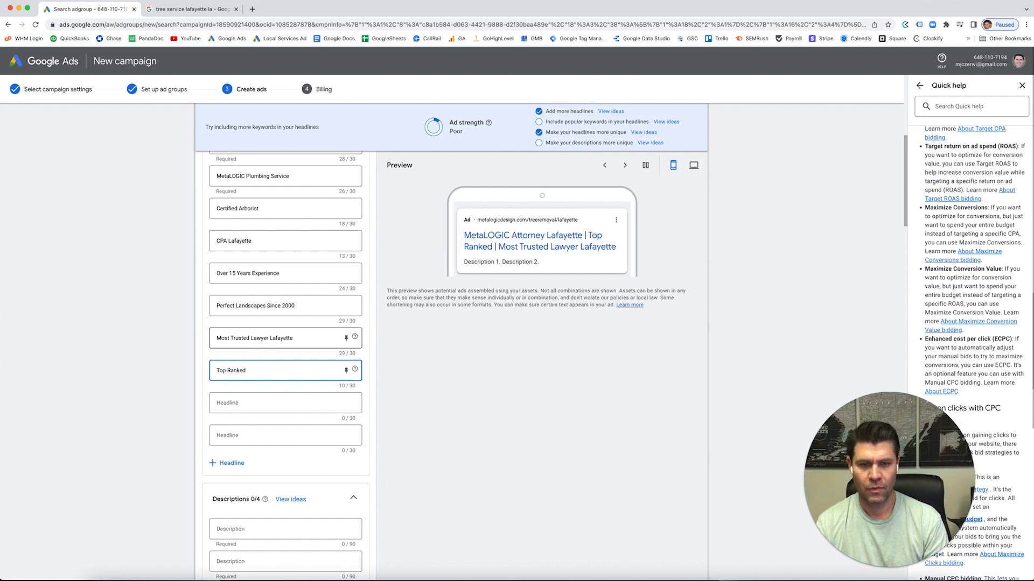
{"action": "type", "text": " Pool Service"}
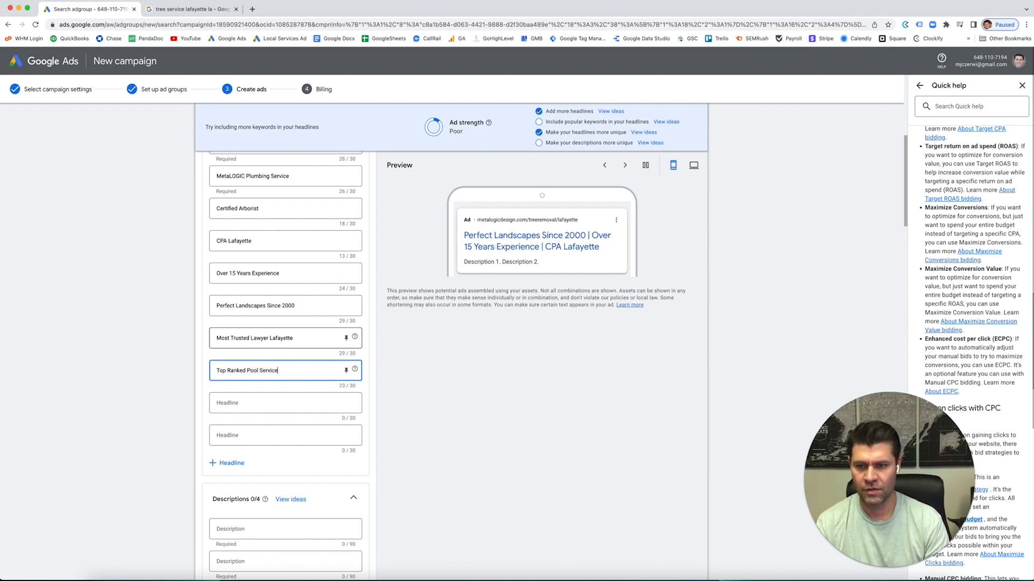
{"action": "type", "text": " Lafayet"}
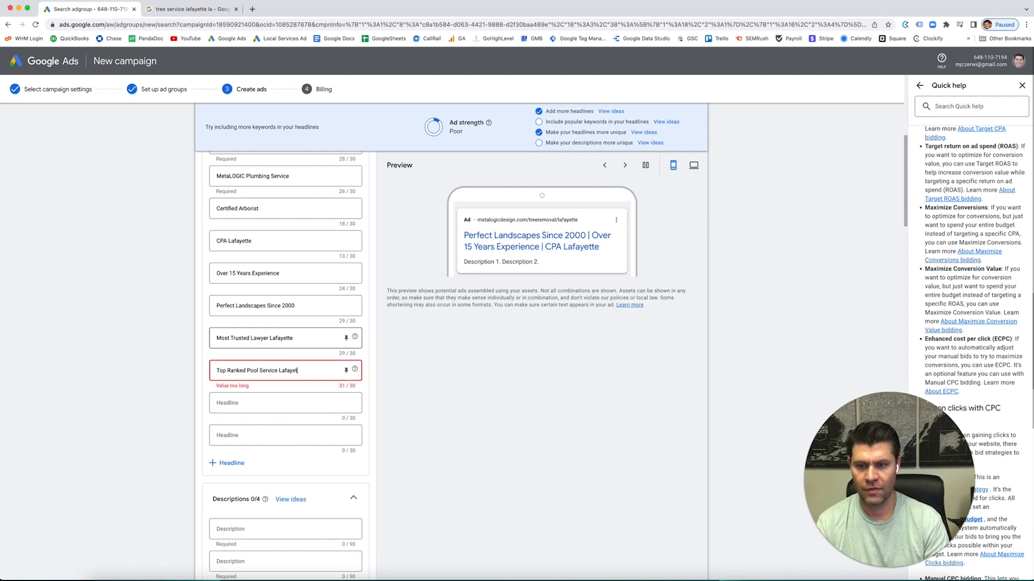
{"action": "key", "text": "BackSpace"}
{"action": "key", "text": "BackSpace"}
{"action": "key", "text": "BackSpace"}
{"action": "key", "text": "BackSpace"}
{"action": "key", "text": "BackSpace"}
{"action": "key", "text": "BackSpace"}
{"action": "key", "text": "BackSpace"}
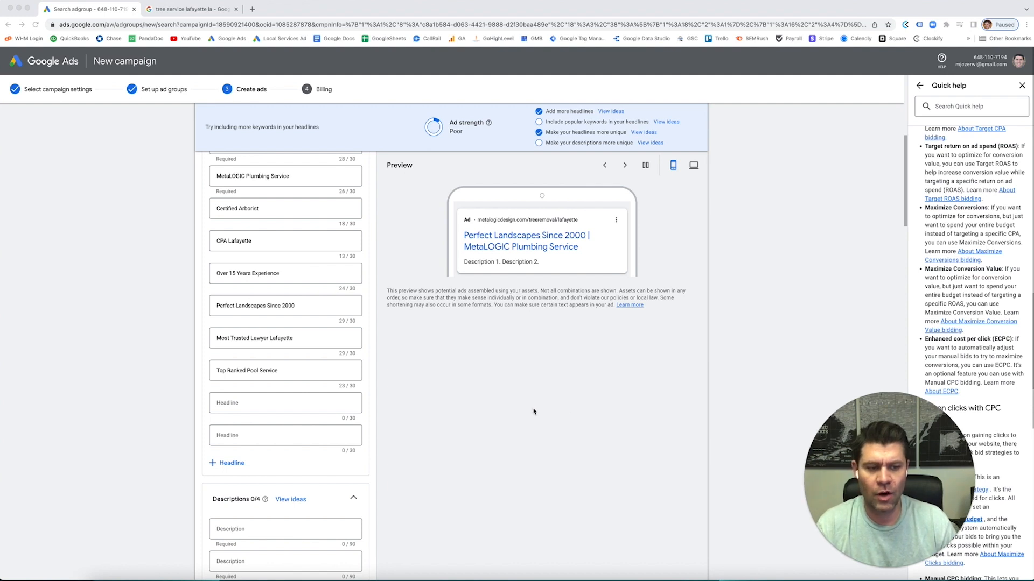
- Enter "Improved Skin Texture And Feel" as the tenth headline of the ad
{"action": "scroll", "coordinate": [516, 403], "scroll_direction": "down", "scroll_amount": 2}
{"action": "left_click", "coordinate": [277, 347]}
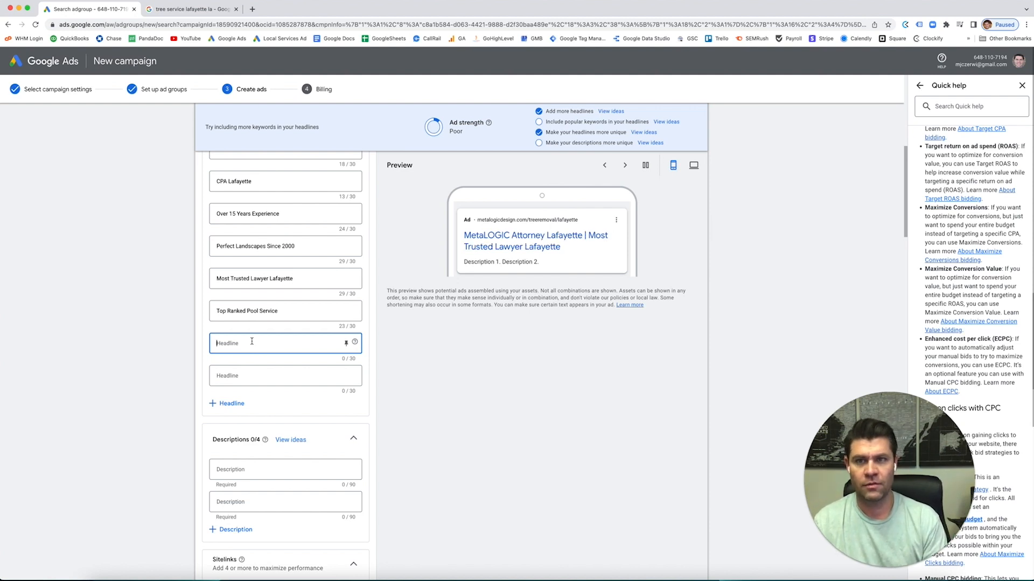
{"action": "type", "text": "Impor"}
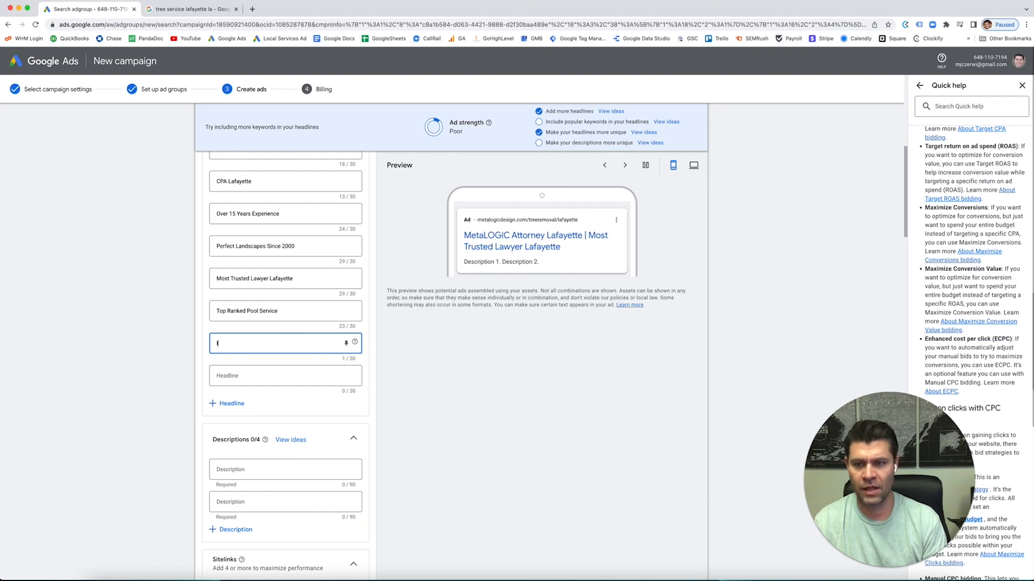
{"action": "key", "text": "BackSpace"}
{"action": "type", "text": "roved SKI"}
{"action": "type", "text": "in T"}
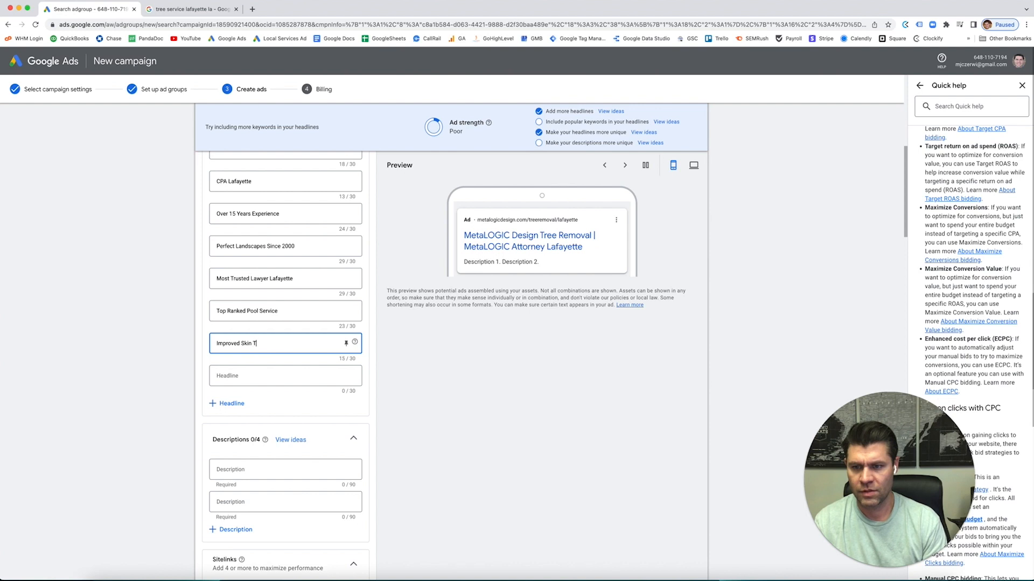
{"action": "type", "text": "exture and F"}
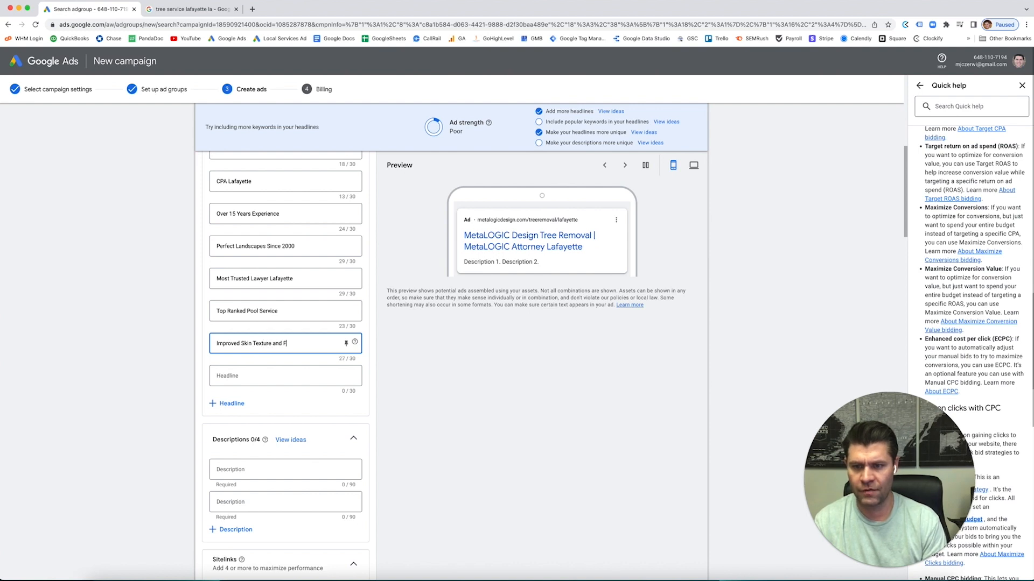
{"action": "key", "text": "BackSpace"}
{"action": "key", "text": "BackSpace"}
{"action": "key", "text": "BackSpace"}
{"action": "type", "text": "And Feel"}
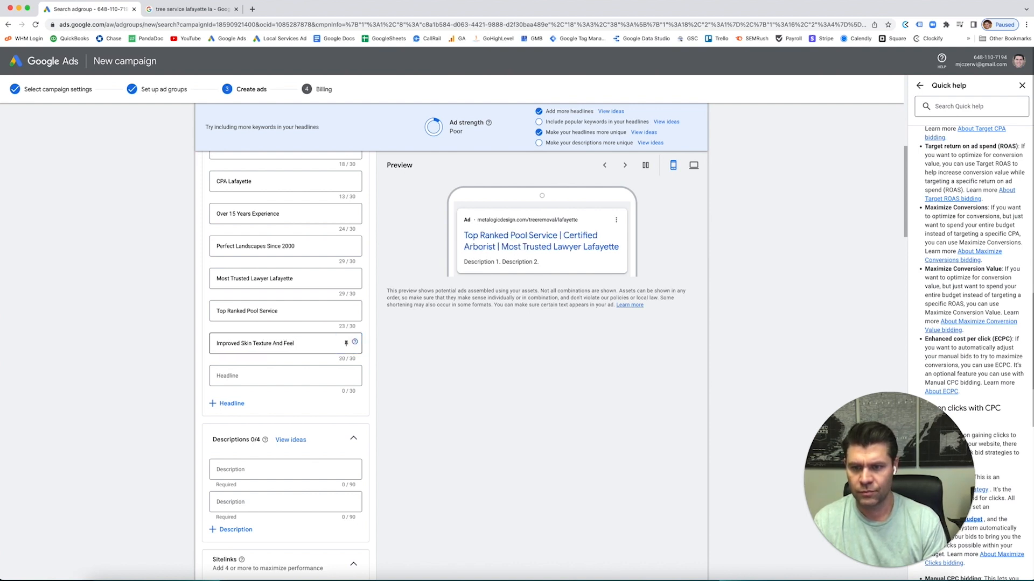
- Enter "HVAC Repair Expert Lafayette" as the eleventh headline of the ad
{"action": "key", "text": "Tab"}
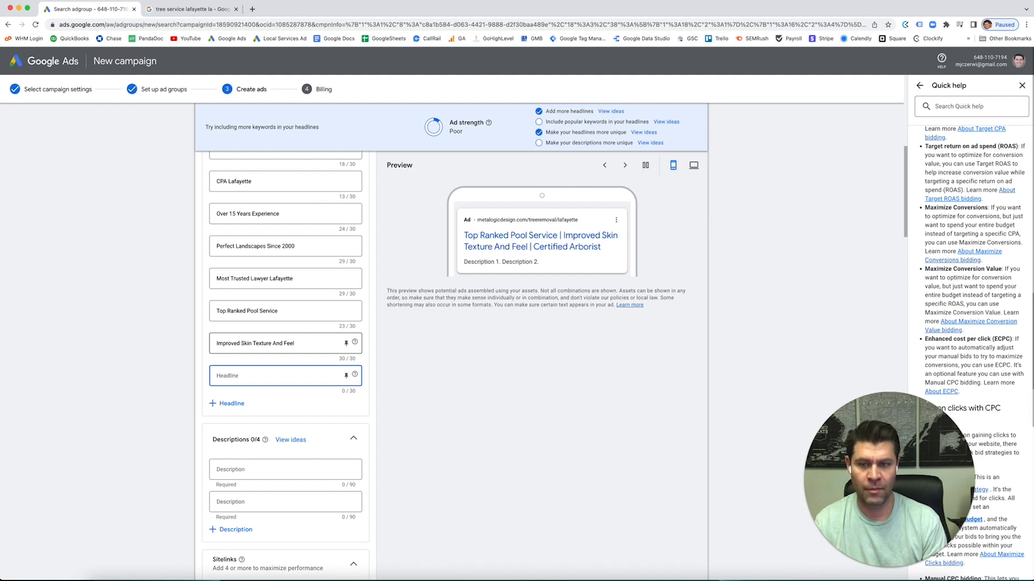
{"action": "type", "text": "HVAC R"}
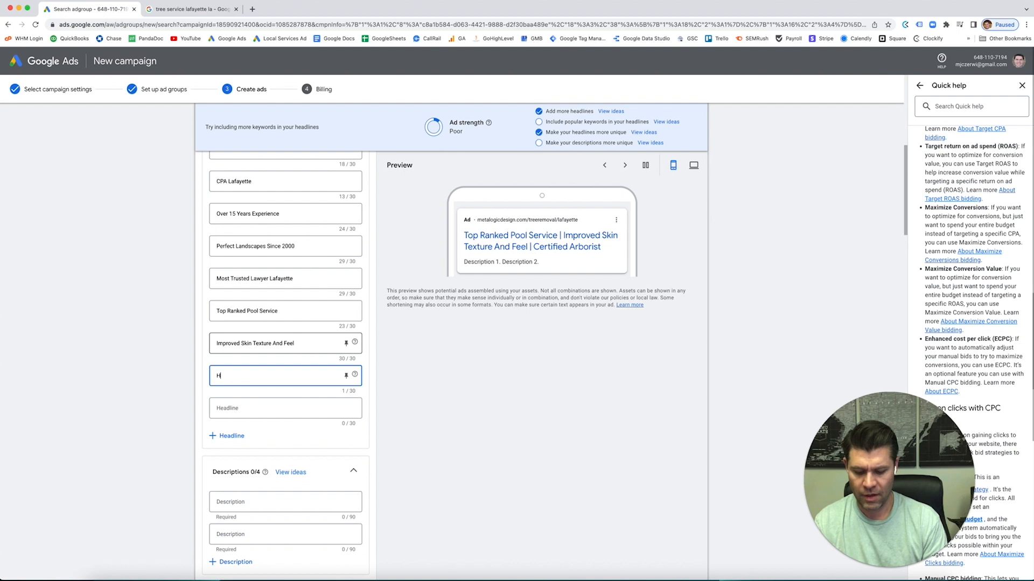
{"action": "key", "text": "BackSpace"}
{"action": "key", "text": "BackSpace"}
{"action": "type", "text": "Repair Expert"}
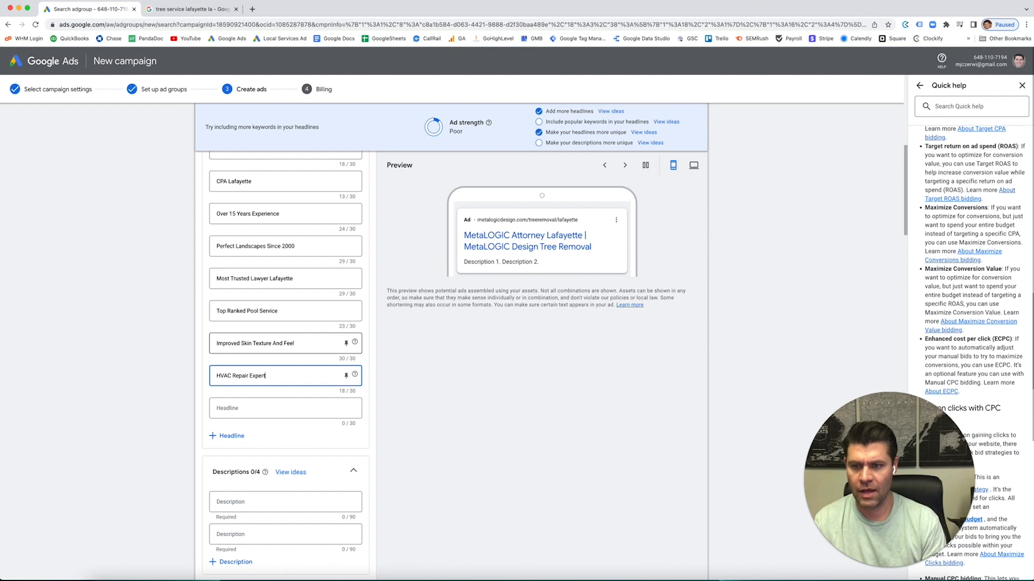
{"action": "type", "text": " Lafayette"}
- Enter "Top Rated Service" as the twelfth headline and "Most Trusted Service" as the thirteenth
{"action": "key", "text": "Tab"}
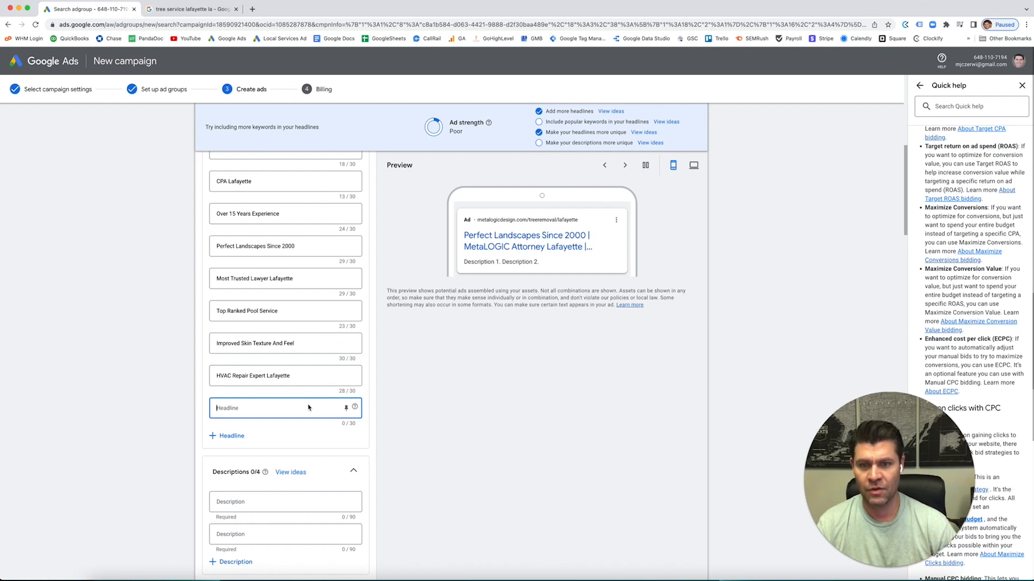
{"action": "type", "text": "Top"}
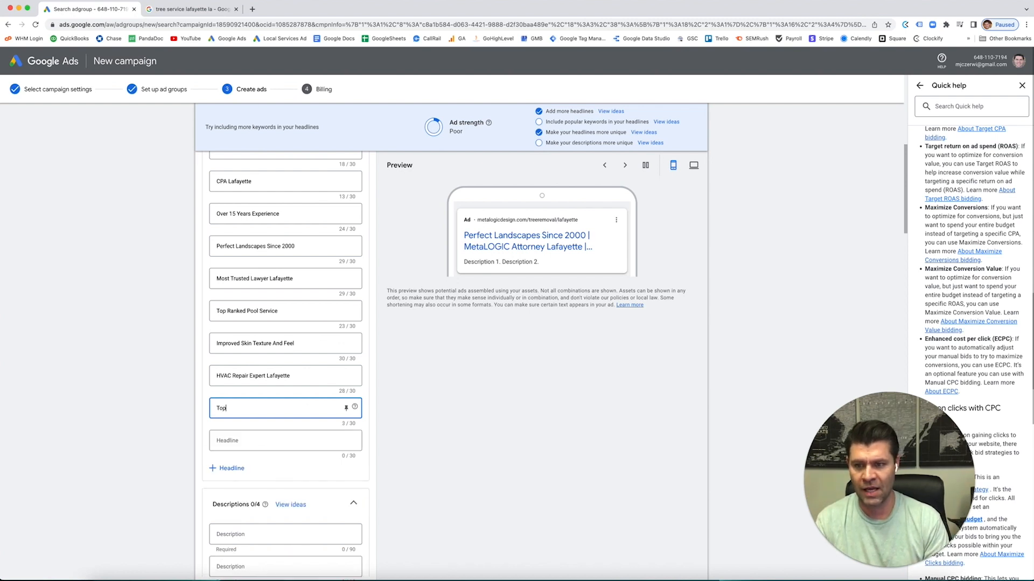
{"action": "type", "text": " RE"}
{"action": "type", "text": "ted"}
{"action": "left_click", "coordinate": [285, 441]}
{"action": "type", "text": "Most Trusted sdfa"}
{"action": "key", "text": "BackSpace"}
{"action": "key", "text": "BackSpace"}
{"action": "key", "text": "BackSpace"}
{"action": "key", "text": "BackSpace"}
{"action": "type", "text": "Service"}
{"action": "left_click", "coordinate": [288, 407]}
{"action": "type", "text": "Service"}
- Enter "#1 Service Lafayette" as the fourteenth headline of the ad
{"action": "key", "text": "Tab"}
{"action": "key", "text": "Tab"}
{"action": "key", "text": "Tab"}
{"action": "key", "text": "Tab"}
{"action": "key", "text": "Tab"}
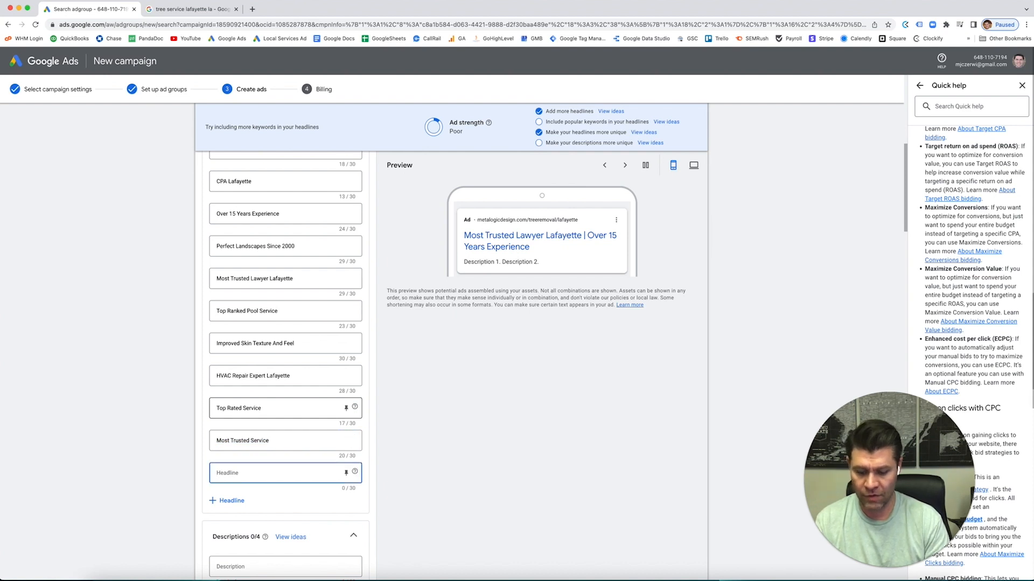
{"action": "type", "text": "#1 Service Lafayet"}
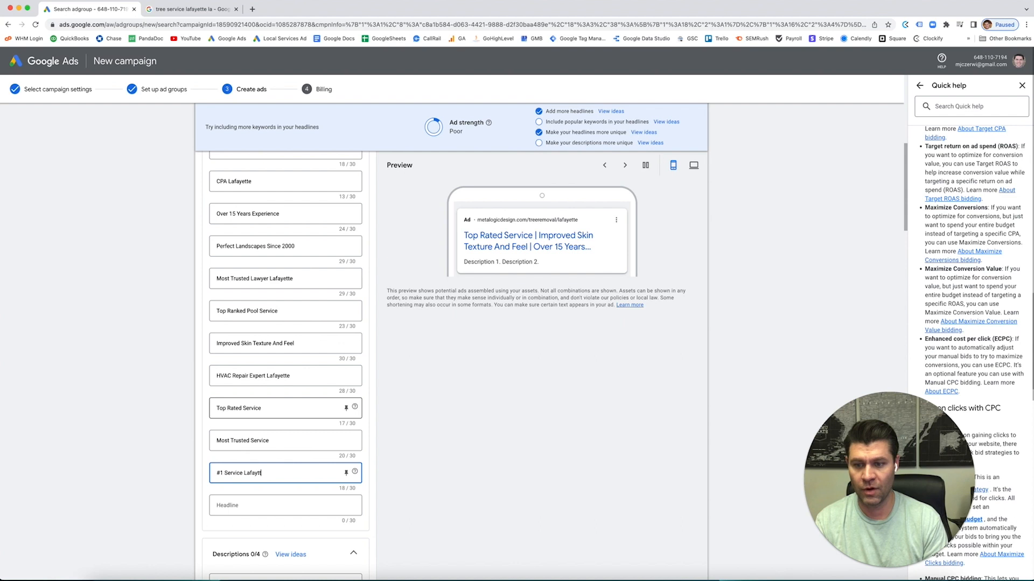
{"action": "type", "text": "te"}
{"action": "key", "text": "Tab"}
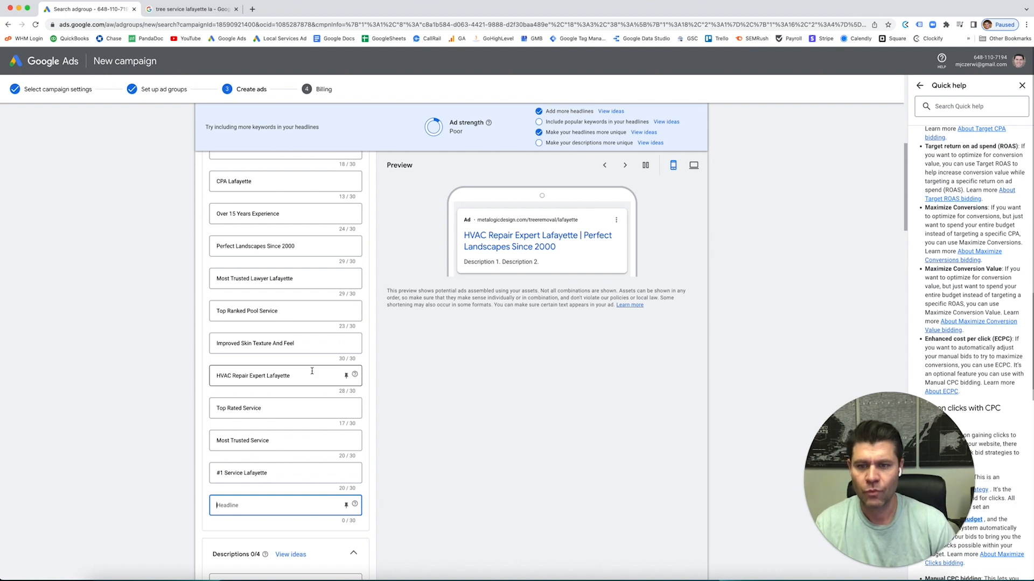
{"action": "scroll", "coordinate": [291, 393], "scroll_direction": "down", "scroll_amount": 3}
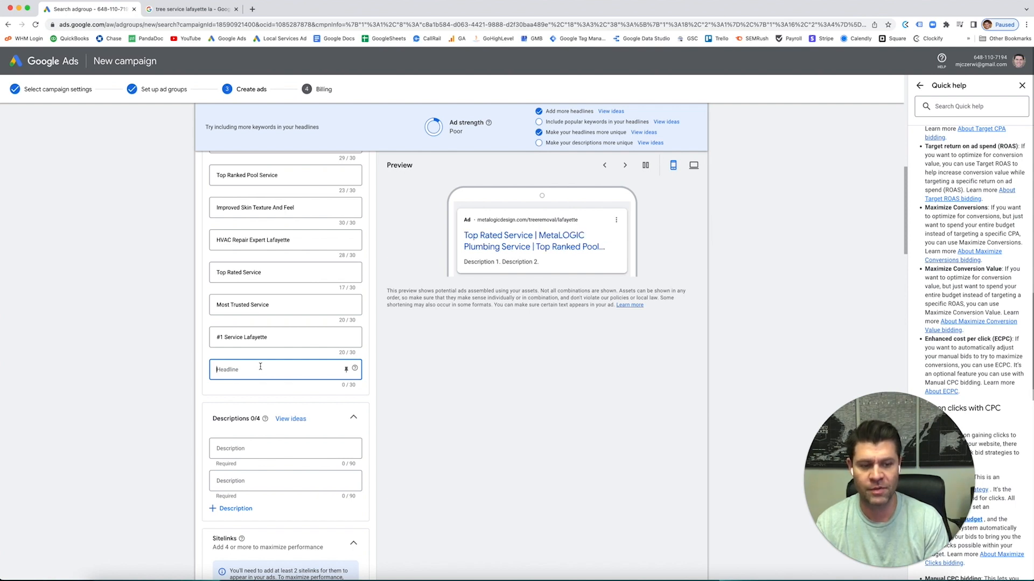
{"action": "type", "text": "www."}
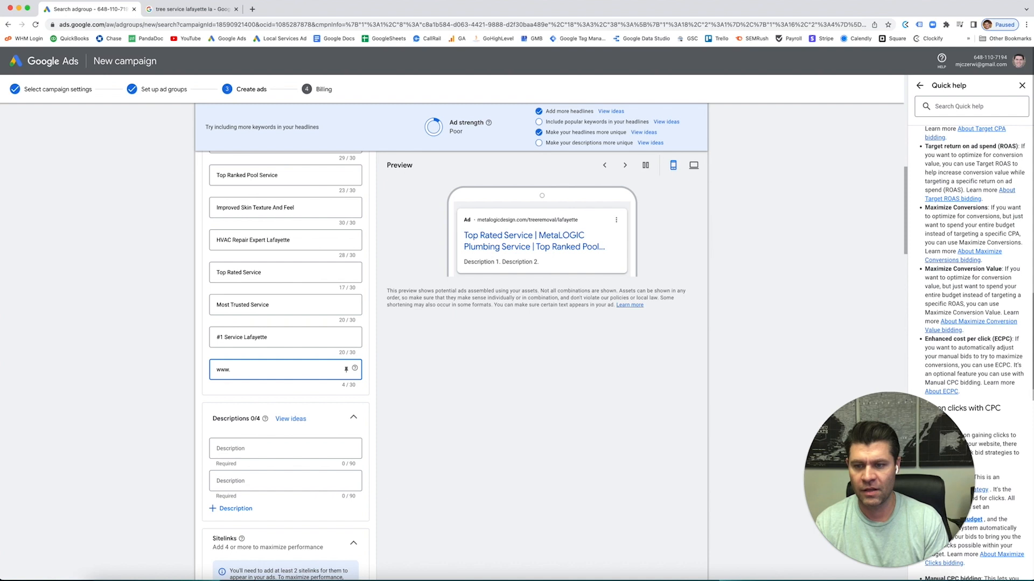
{"action": "type", "text": "website"}
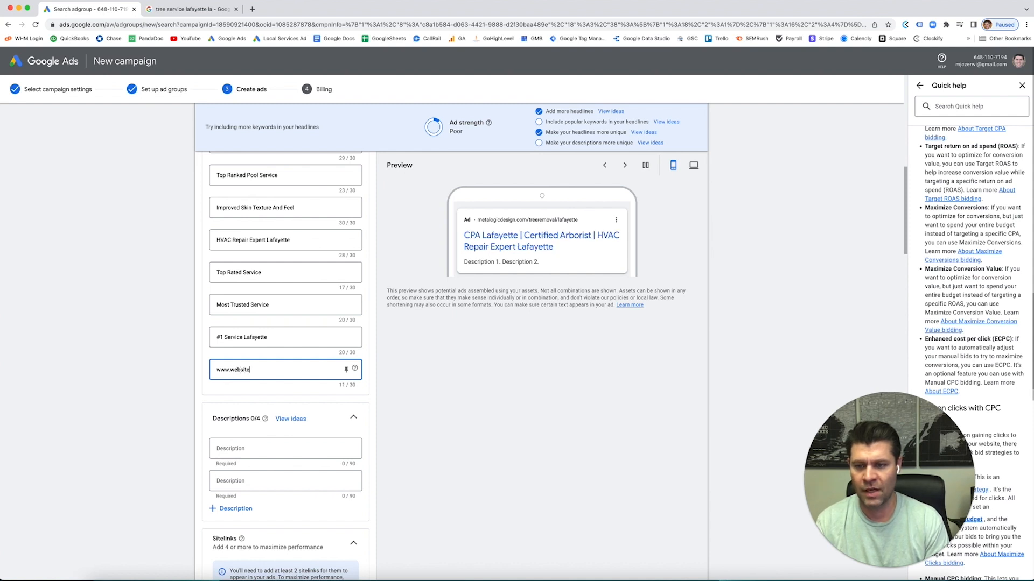
{"action": "type", "text": ".com"}
{"action": "left_click", "coordinate": [625, 411]}
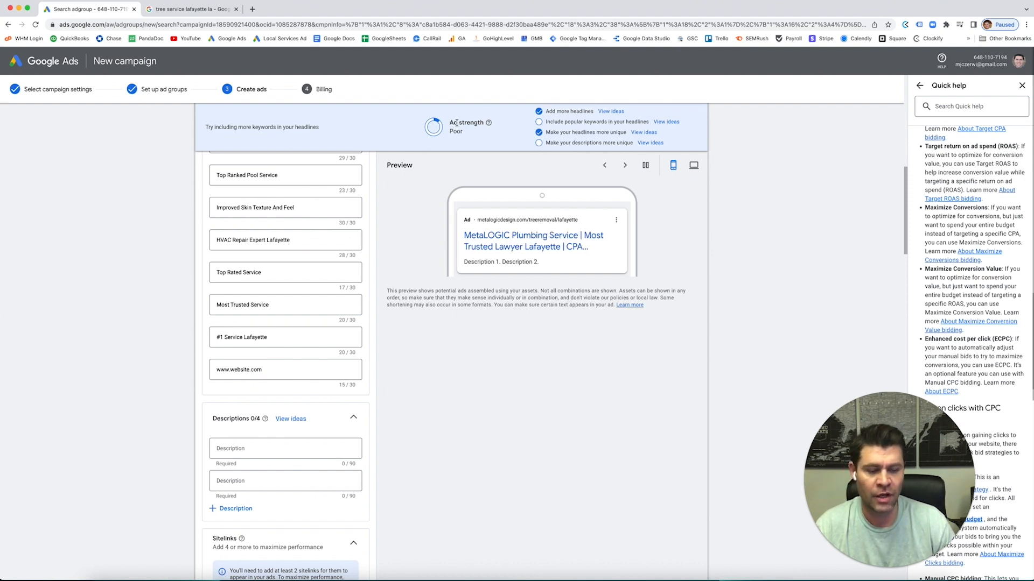
- Replace the fifteenth headline with "Request a Free Consultation"
{"action": "scroll", "coordinate": [351, 237], "scroll_direction": "down", "scroll_amount": 1}
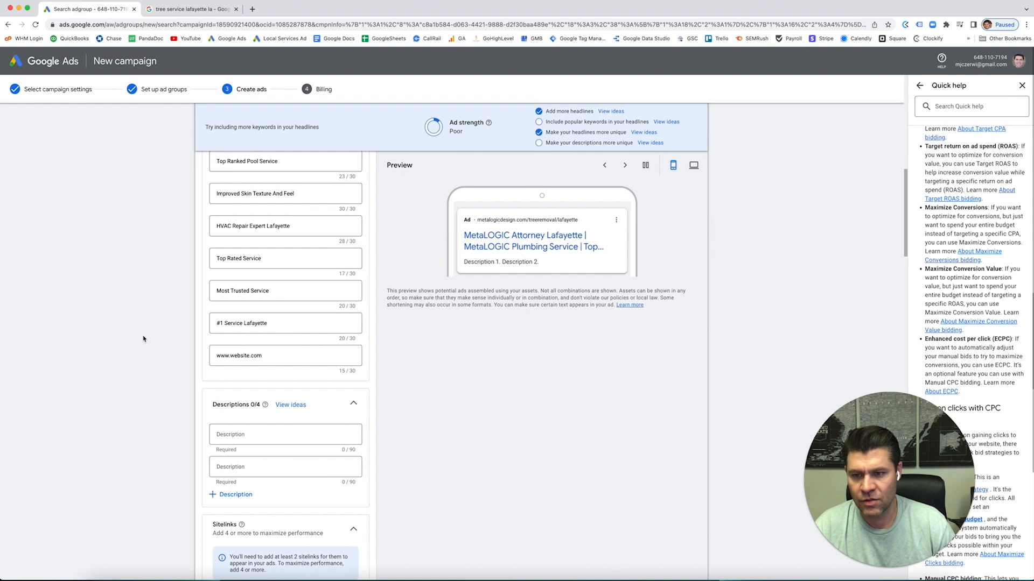
{"action": "scroll", "coordinate": [141, 313], "scroll_direction": "down", "scroll_amount": 1}
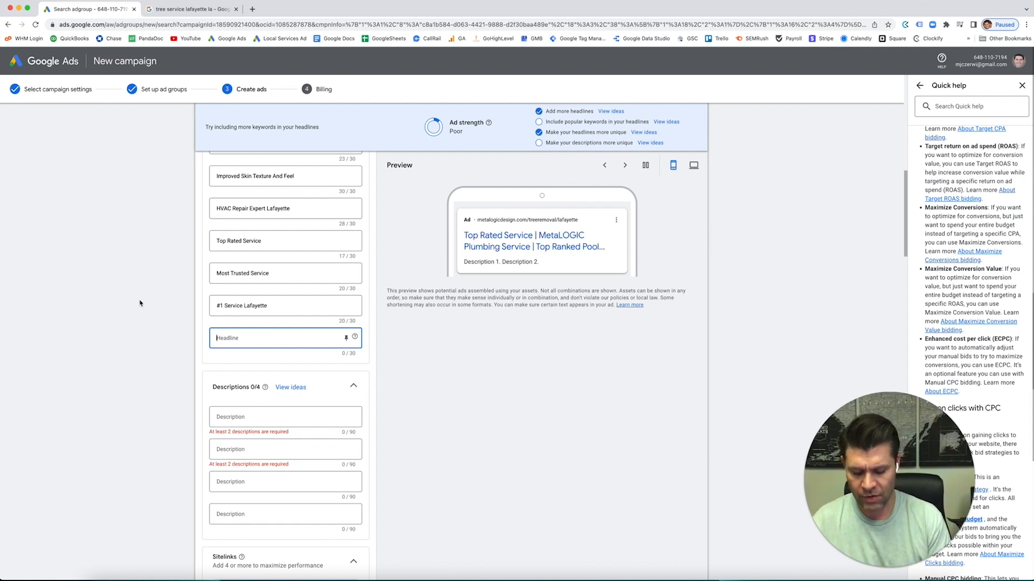
{"action": "type", "text": "Request"}
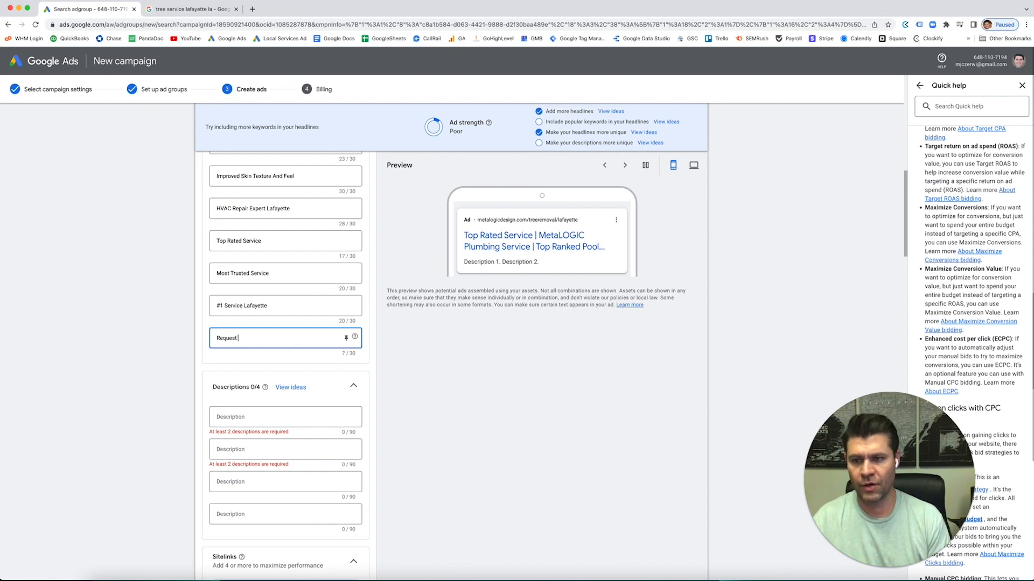
{"action": "type", "text": " a Fer"}
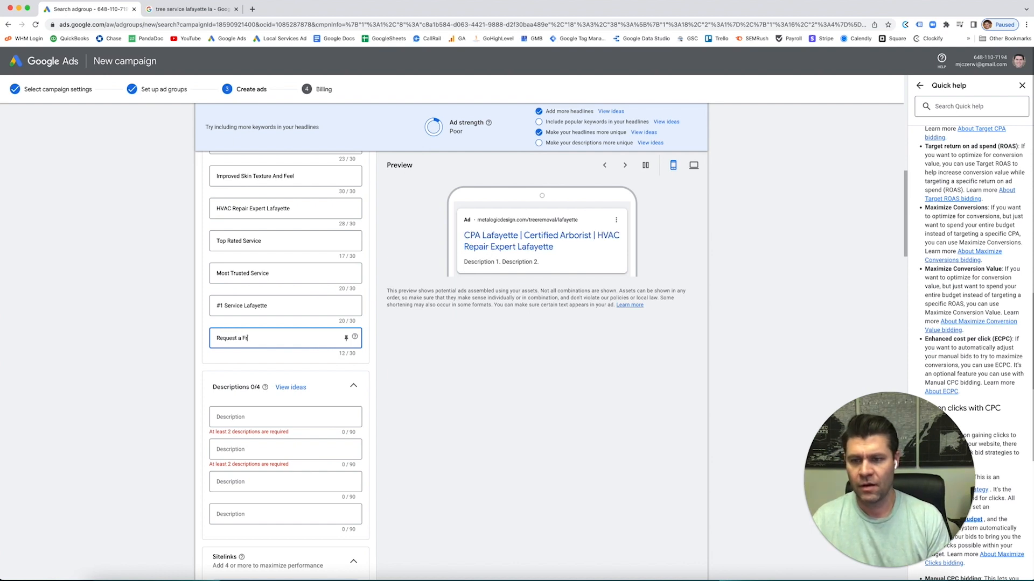
{"action": "type", "text": "ee Consultation"}
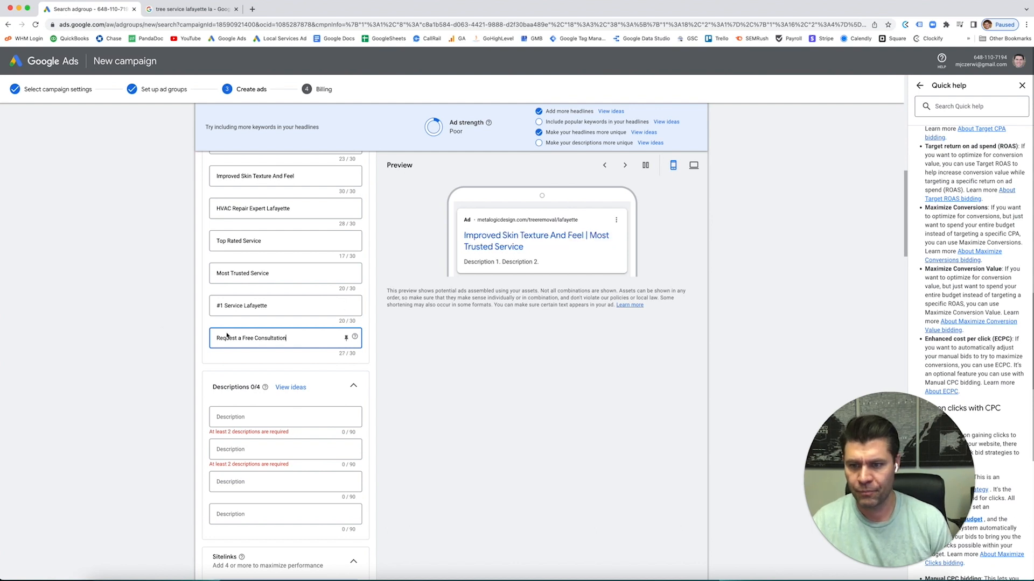
- Reword the fifteenth headline as "Get A Free Quote Today"
{"action": "left_click_drag", "start_coordinate": [243, 338], "coordinate": [192, 338]}
{"action": "type", "text": "Get A"}
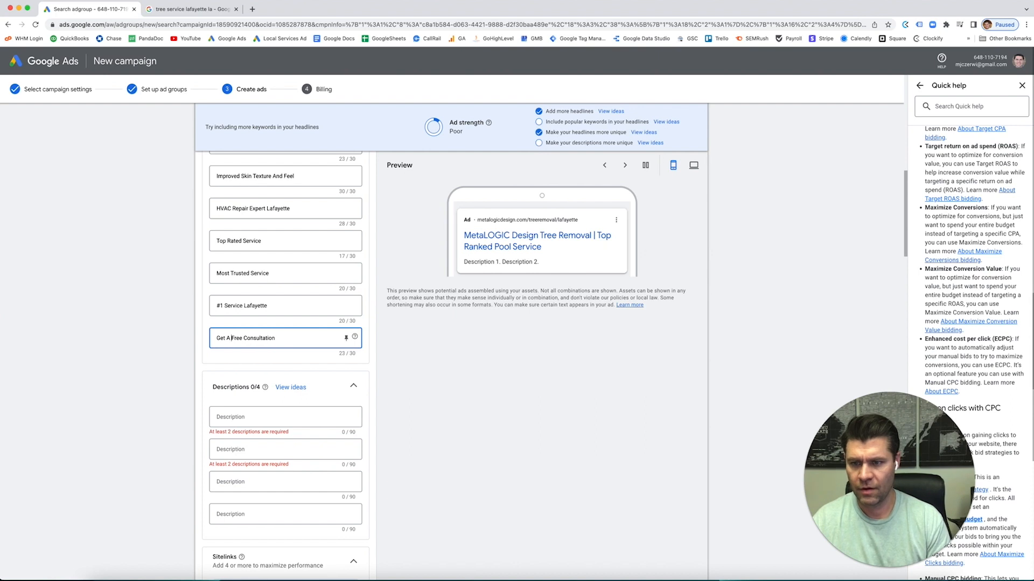
{"action": "left_click_drag", "start_coordinate": [244, 338], "coordinate": [330, 341]}
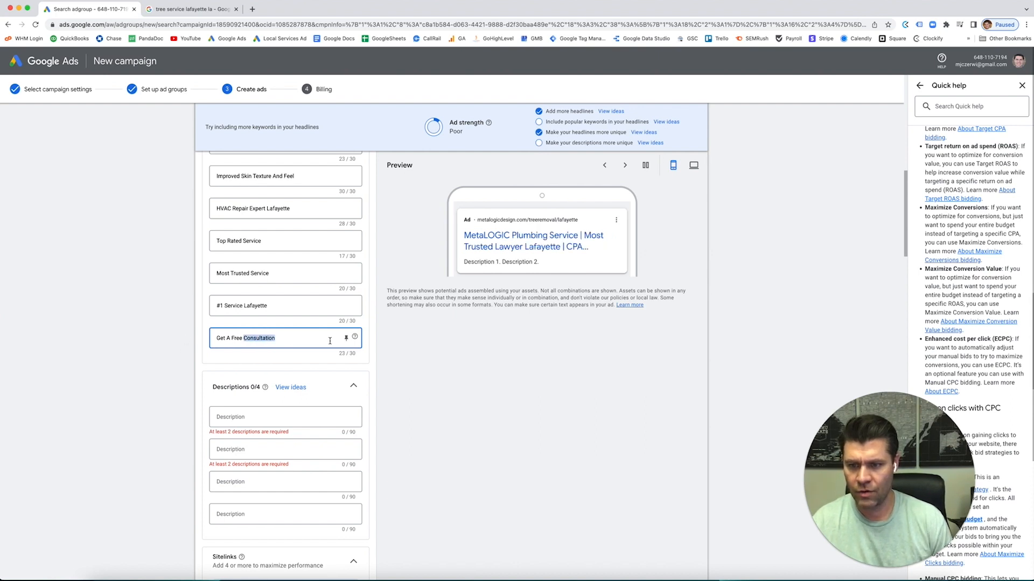
{"action": "type", "text": "Quote Today"}
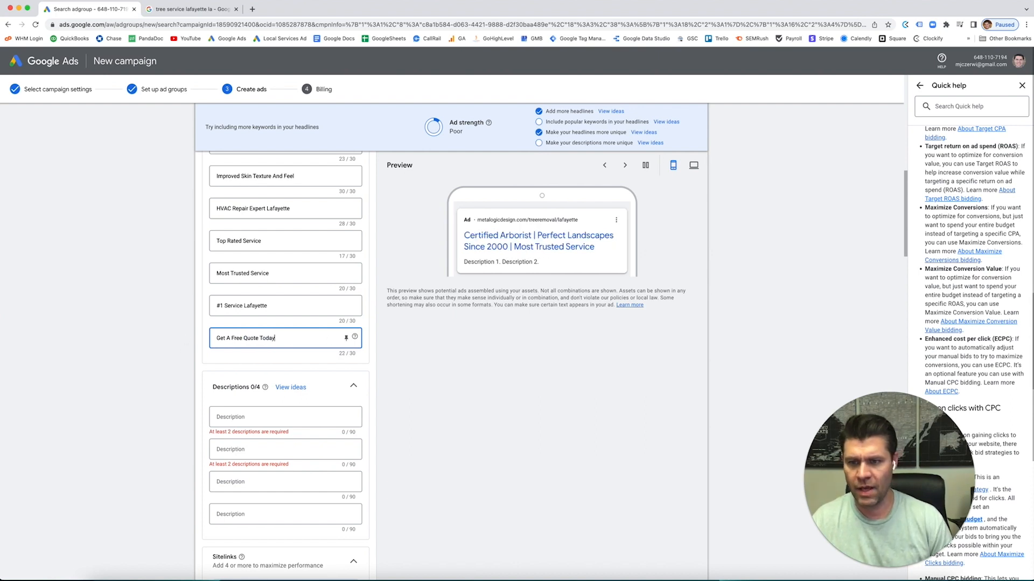
- Replace the fifteenth headline with "Call Now To Learn More" and look back over the other headlines
{"action": "triple_click", "coordinate": [245, 338]}
{"action": "type", "text": "Call Now To Learn"}
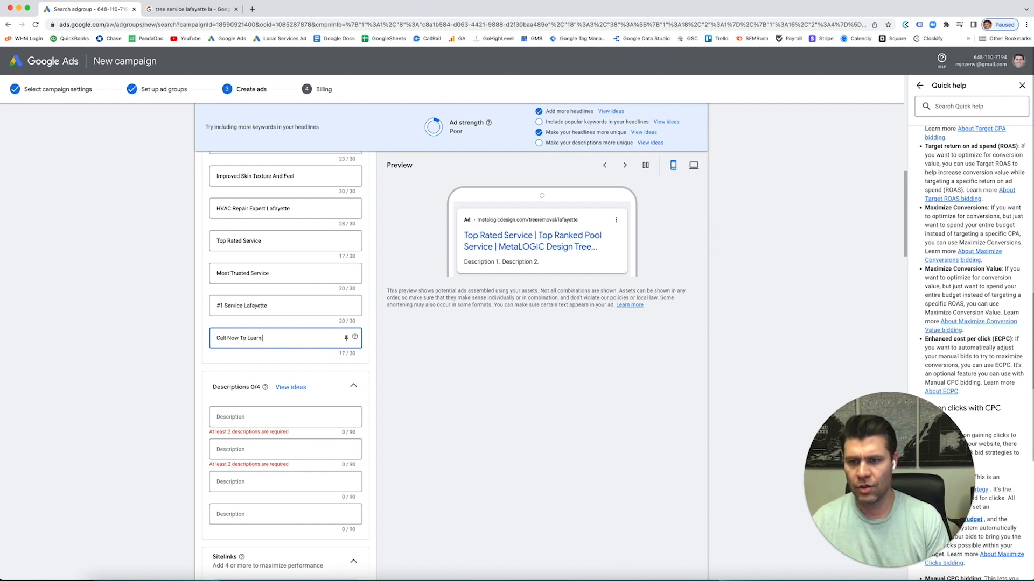
{"action": "type", "text": " More"}
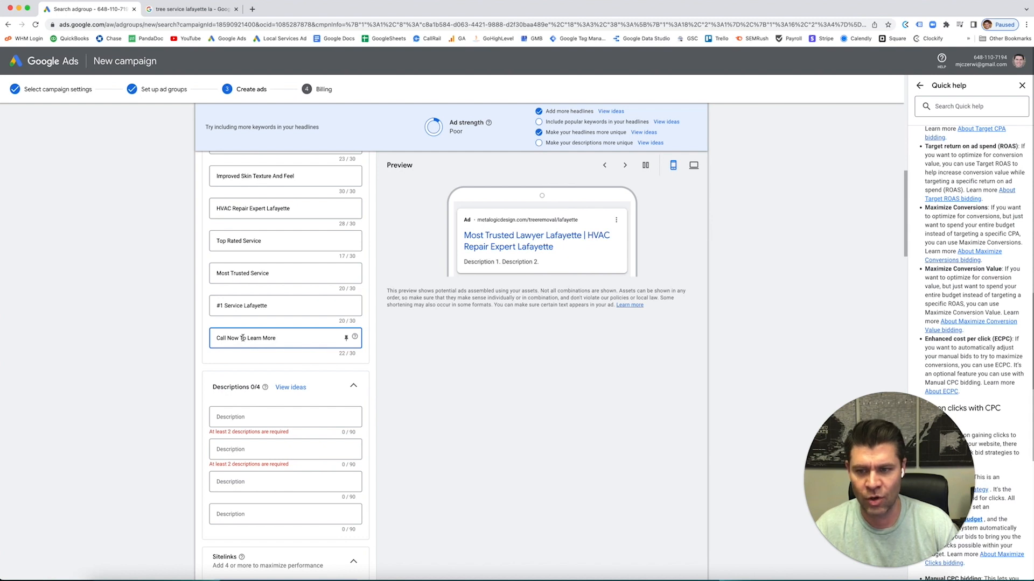
{"action": "scroll", "coordinate": [242, 338], "scroll_direction": "up", "scroll_amount": 3}
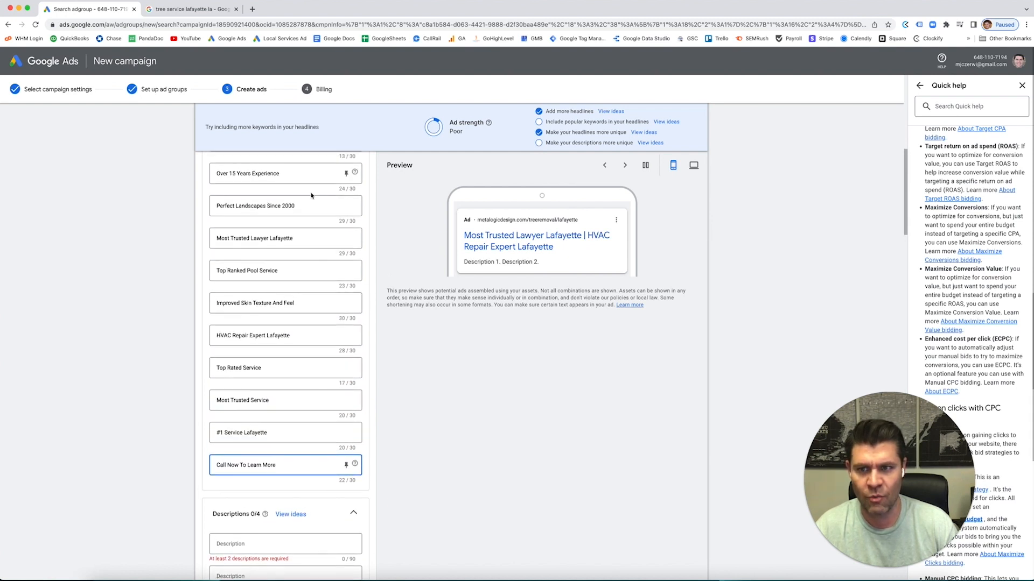
{"action": "scroll", "coordinate": [242, 199], "scroll_direction": "up", "scroll_amount": 1}
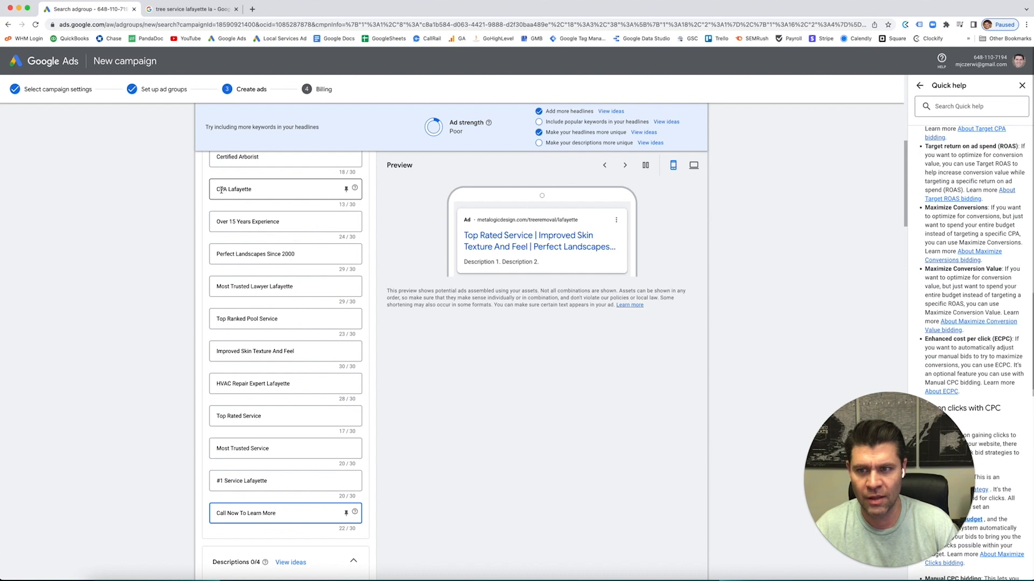
{"action": "scroll", "coordinate": [237, 189], "scroll_direction": "up", "scroll_amount": 1}
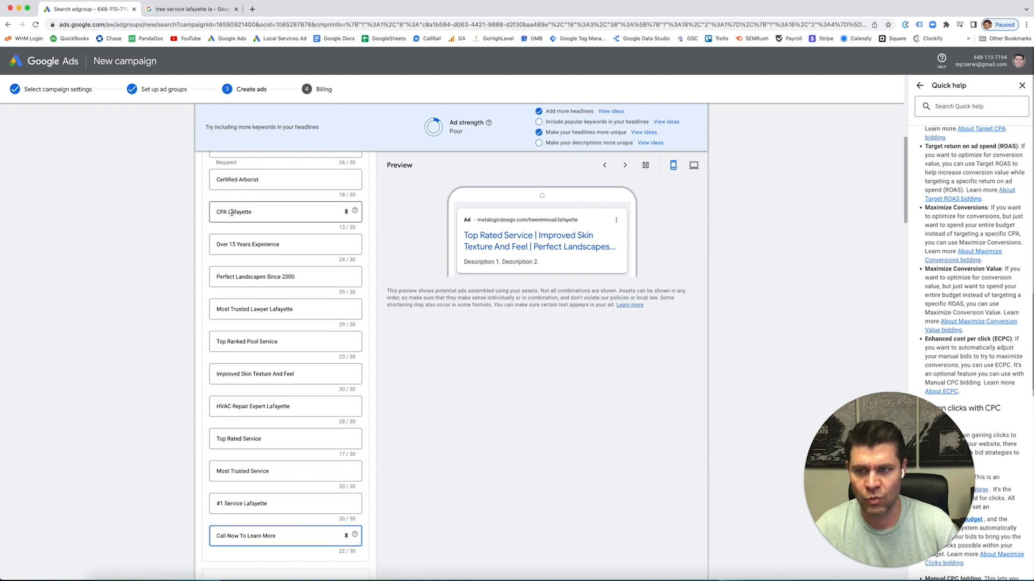
- Add a third and a fourth description field to the ad
{"action": "scroll", "coordinate": [283, 227], "scroll_direction": "down", "scroll_amount": 5}
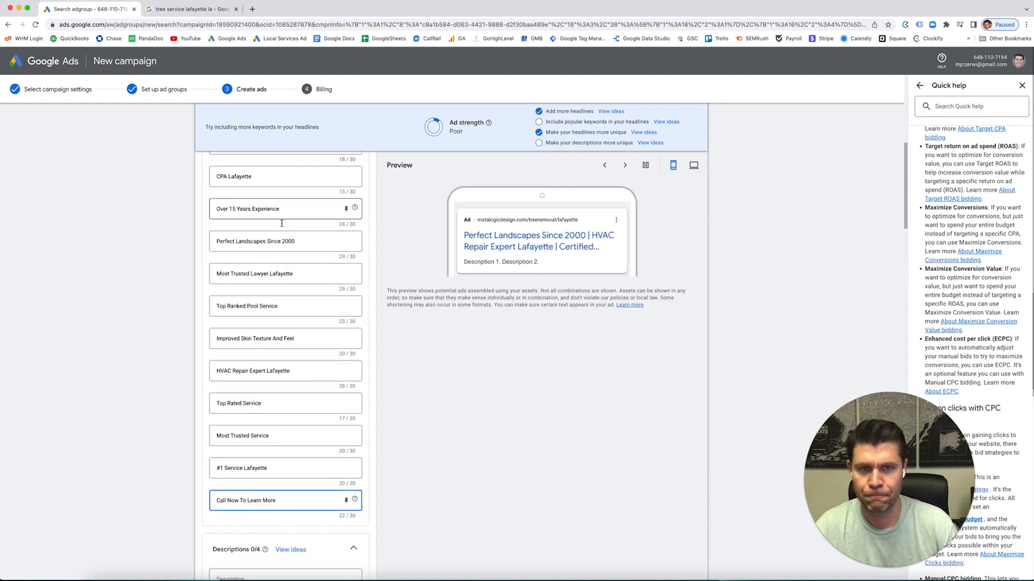
{"action": "left_click", "coordinate": [216, 411]}
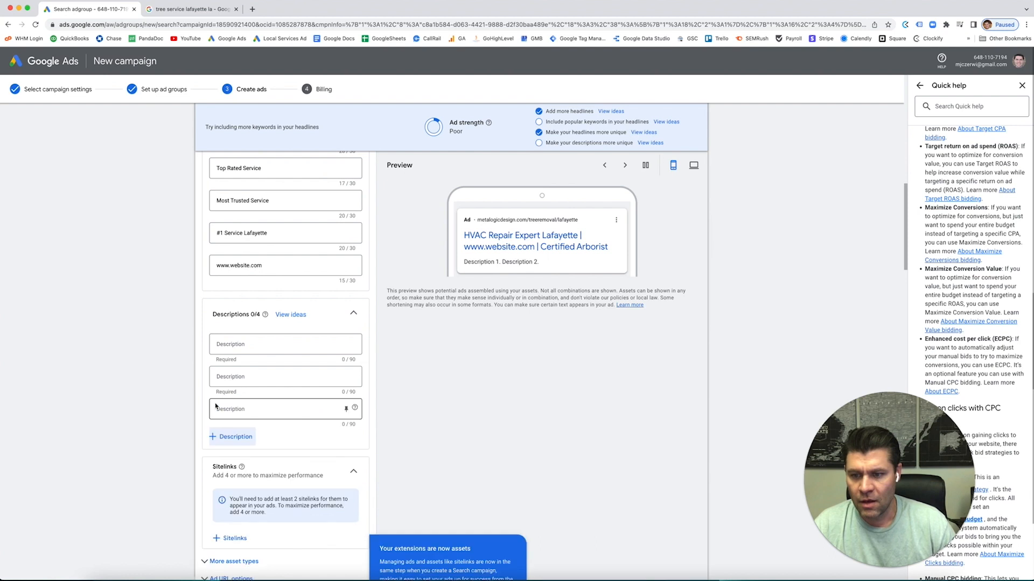
{"action": "left_click", "coordinate": [220, 434]}
- Enter "If Aging, Acne, Or Just Too Much Time In The Sun Has Left You With Unwanted Wrinkles," as the first description
{"action": "left_click", "coordinate": [274, 347]}
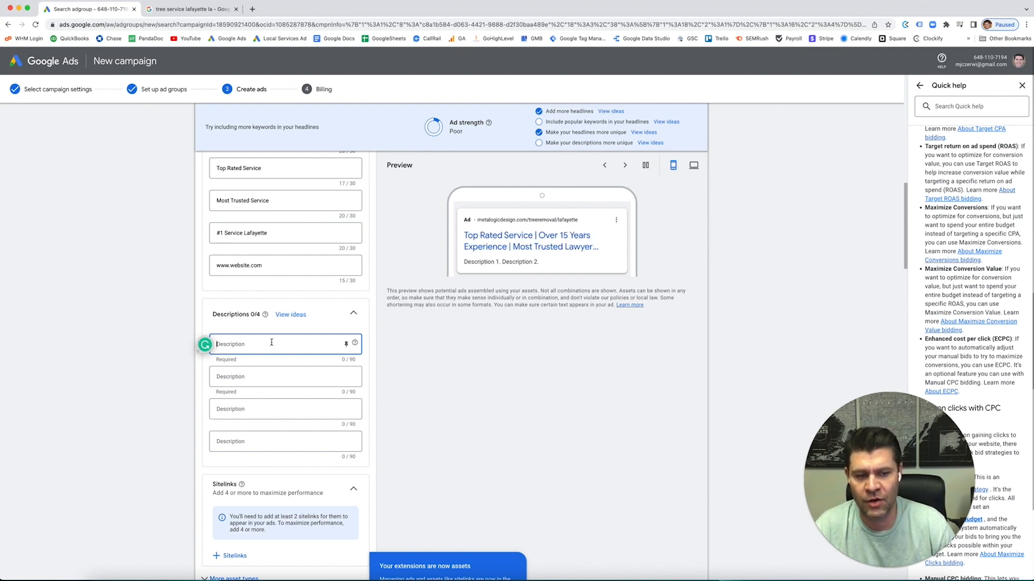
{"action": "key", "text": "super+Tab"}
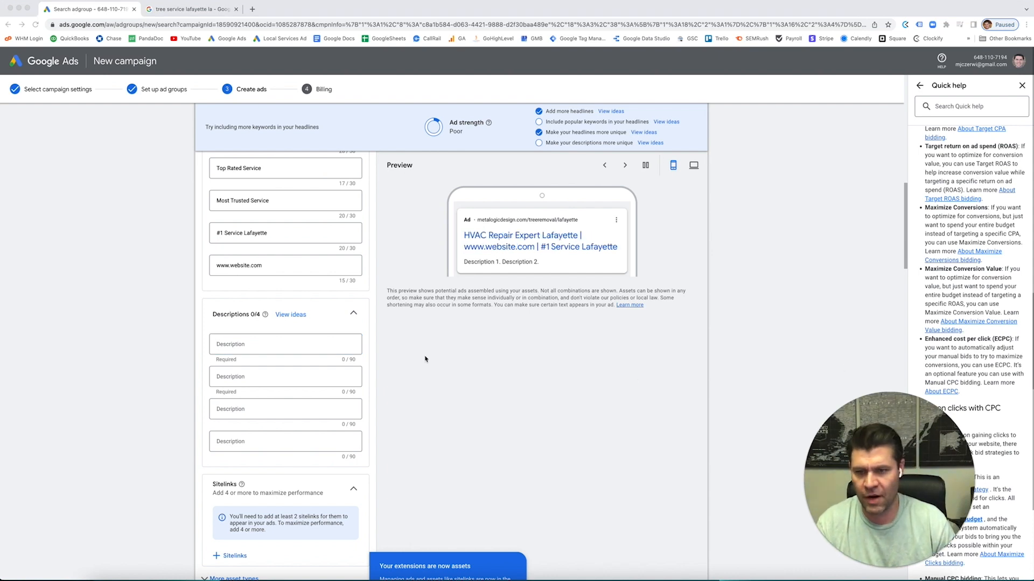
{"action": "left_click", "coordinate": [278, 344]}
{"action": "type", "text": "If Aging, Acne, Or Just Too Much Time In The Sun Has Left You With Unwanted Wrinkles"}
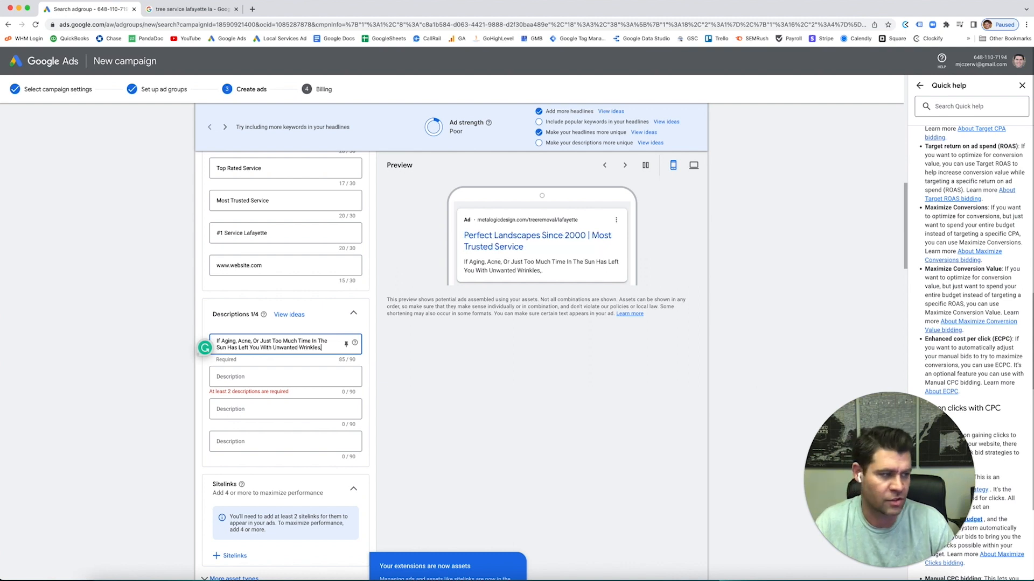
- Enter "Lines, Or Scars Then Laser Skin Resurfacing May Help Your Skin Look Younger And Healthier!" as the second description
{"action": "key", "text": "super+Tab"}
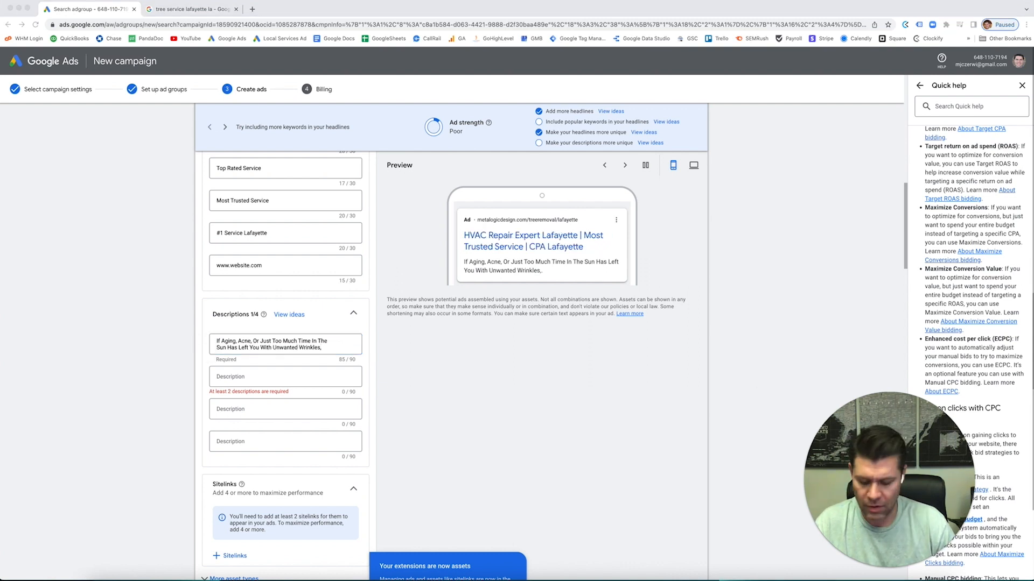
{"action": "left_click", "coordinate": [291, 377]}
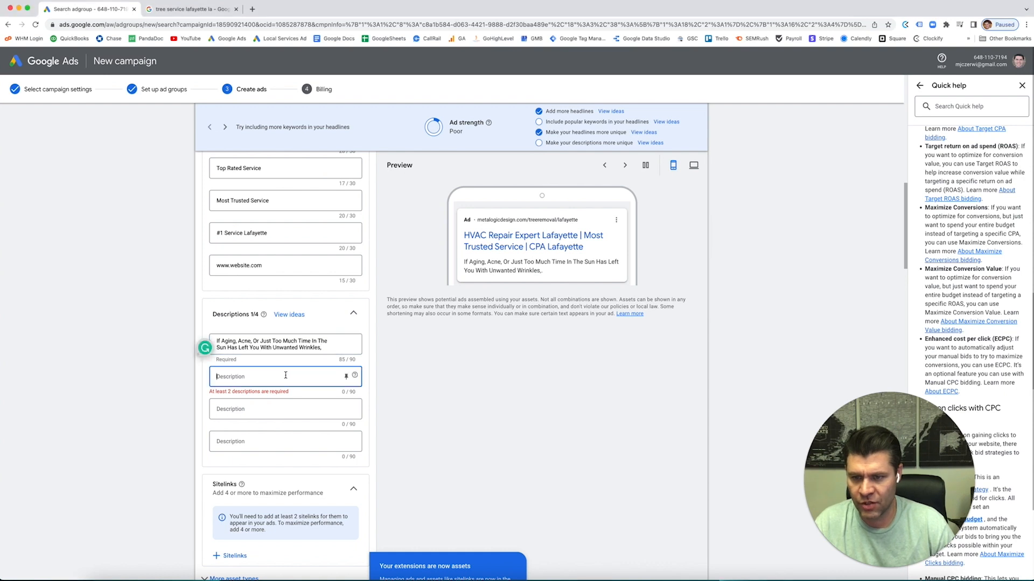
{"action": "type", "text": "May Help Your Skin Look Younger And Healthier!"}
{"action": "key", "text": "super+z"}
{"action": "key", "text": "super+Tab"}
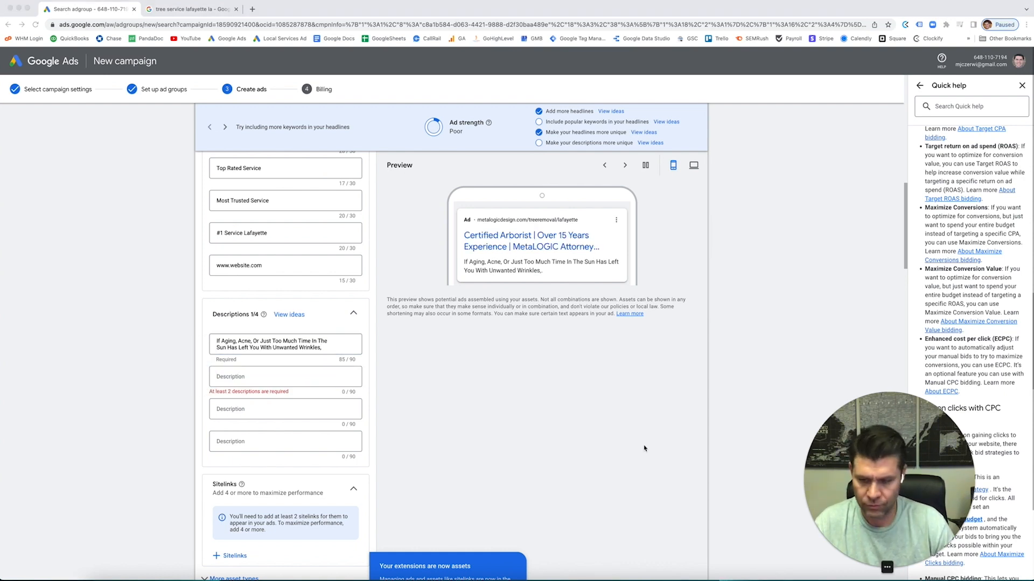
{"action": "left_click", "coordinate": [241, 375]}
{"action": "type", "text": "May Help Your Skin Look Younger And Healthier!"}
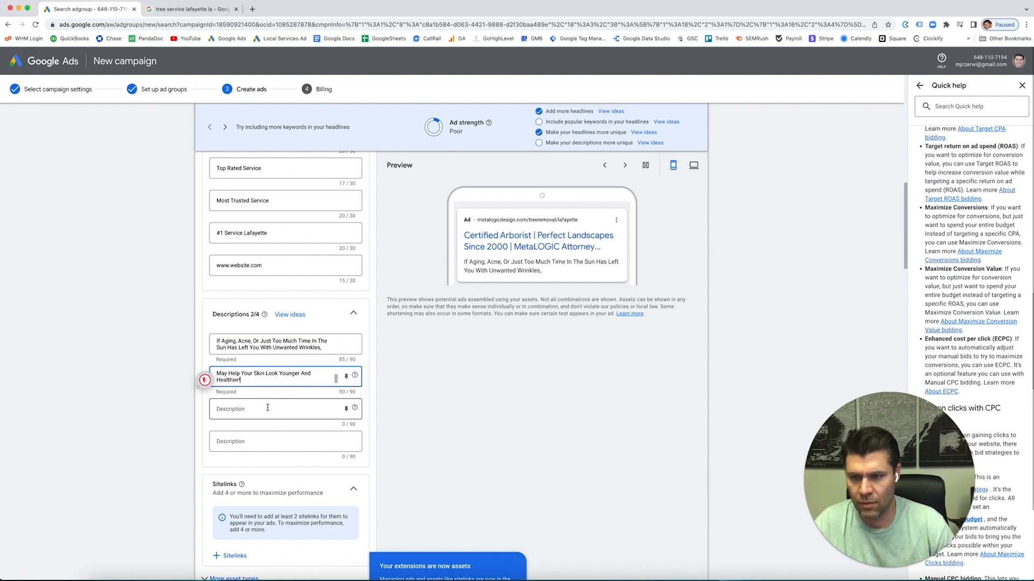
{"action": "scroll", "coordinate": [270, 377], "scroll_direction": "up", "scroll_amount": 6}
{"action": "scroll", "coordinate": [336, 457], "scroll_direction": "down", "scroll_amount": 9}
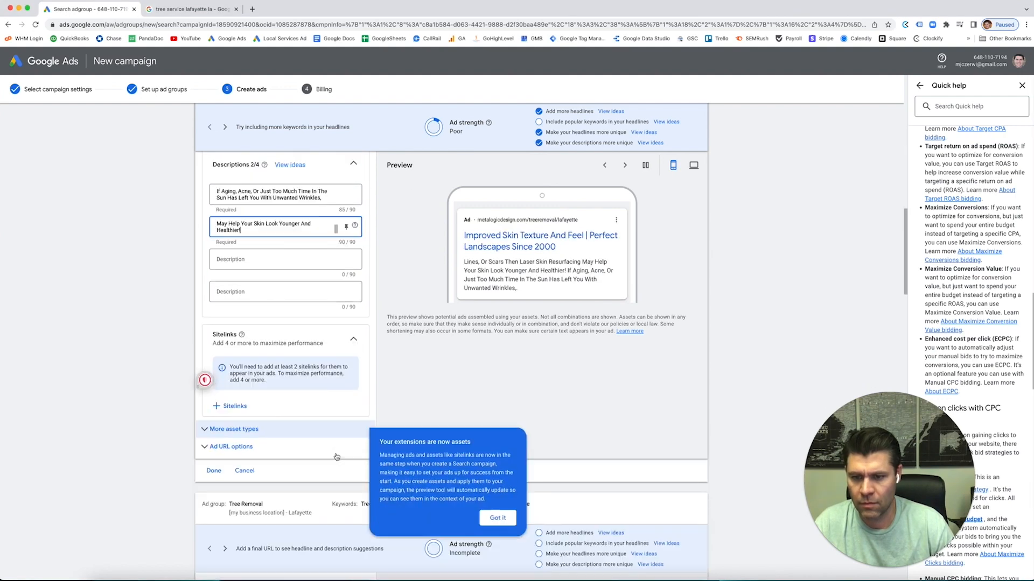
{"action": "scroll", "coordinate": [337, 457], "scroll_direction": "down", "scroll_amount": 3}
{"action": "scroll", "coordinate": [336, 457], "scroll_direction": "up", "scroll_amount": 6}
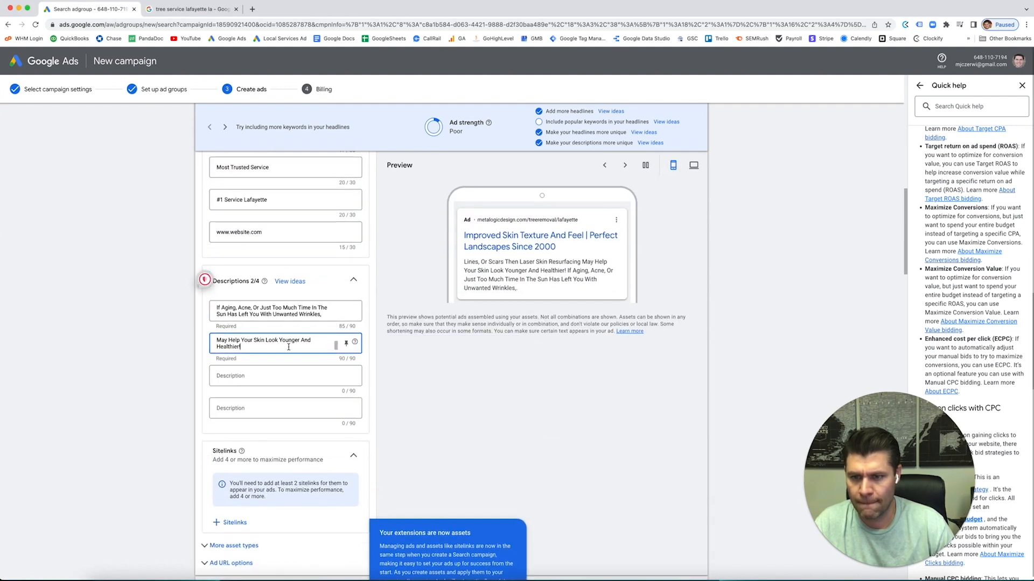
{"action": "scroll", "coordinate": [288, 347], "scroll_direction": "up", "scroll_amount": 2}
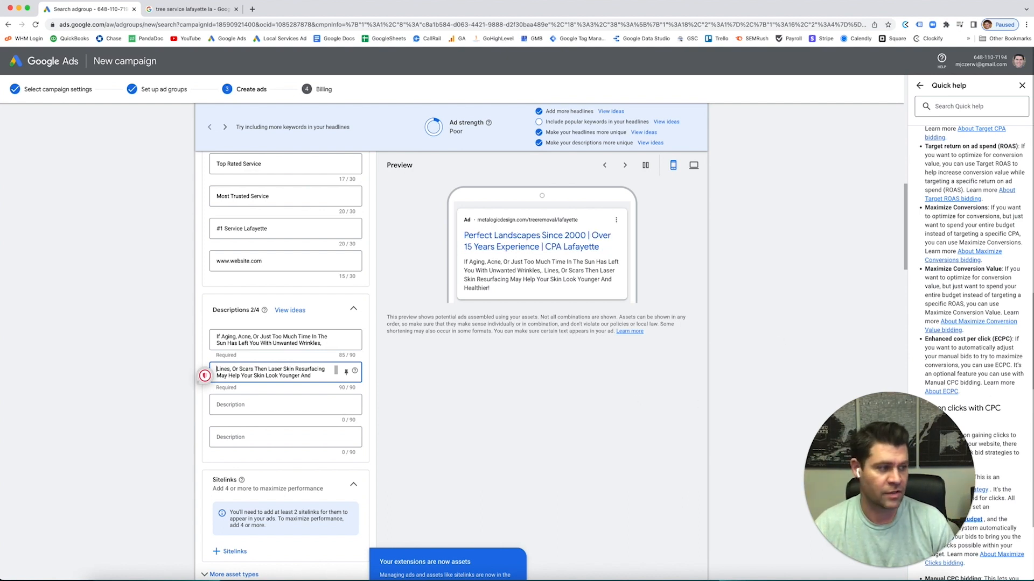
- Enter "Enjoy Year-Round Entertaining. Start Planning Your Pool And Outdoor Living Space Today!" as the third description
{"action": "key", "text": "super+Tab"}
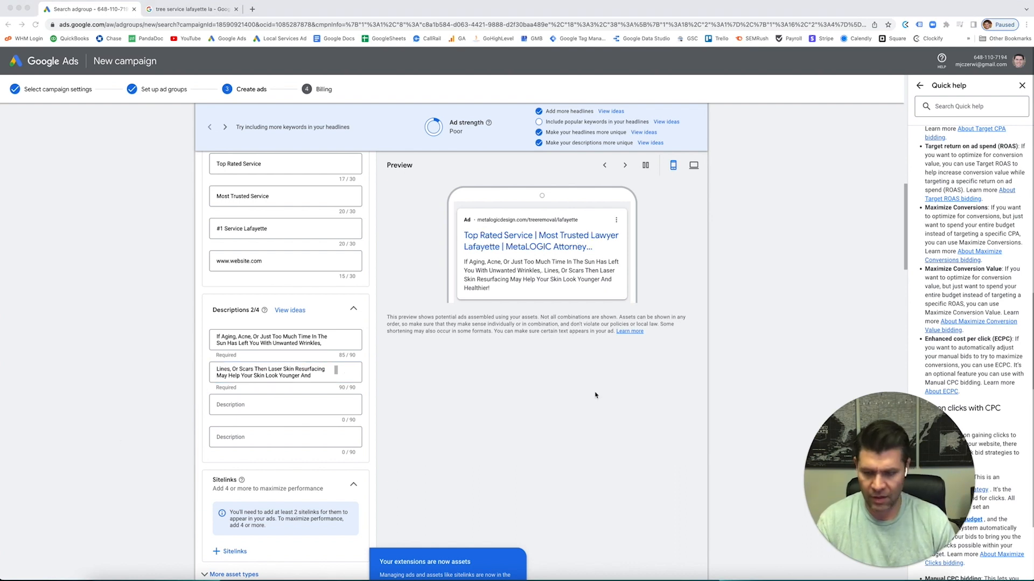
{"action": "key", "text": "super+Tab"}
{"action": "left_click", "coordinate": [237, 405]}
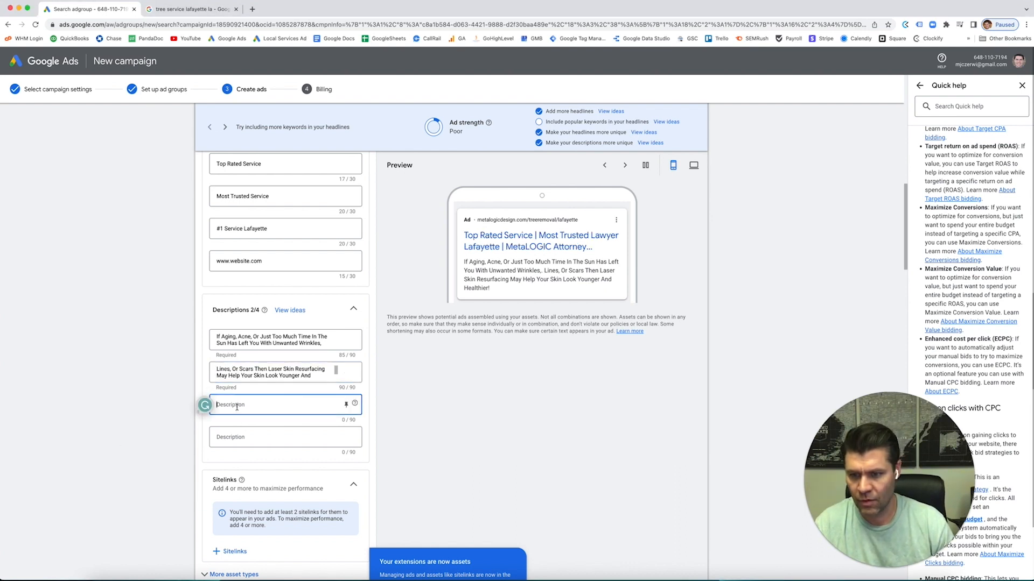
{"action": "type", "text": "Enjoy Year-Round Entertaining. Start Planning Your Pool And Outdoor Living Space Today!"}
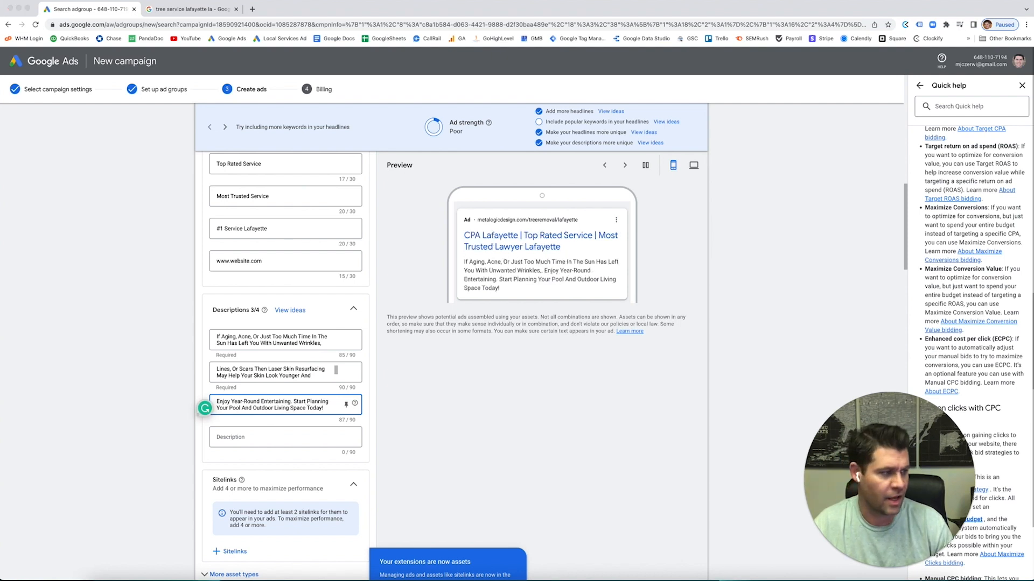
- Enter "Our Team Has 30+ Years of Experience in Breathtaking Outdoor Spaces. Call Today for Quote" as the fourth description
{"action": "key", "text": "super+Tab"}
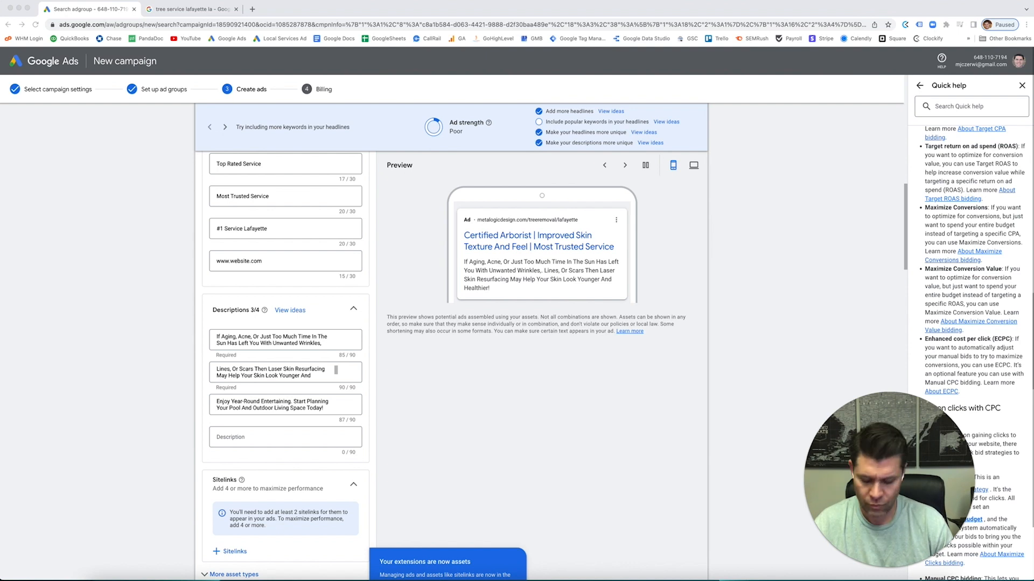
{"action": "key", "text": "super+Tab"}
{"action": "left_click", "coordinate": [250, 436]}
{"action": "type", "text": "Our Team Has 30+ Years of Experience in Breathtaking Outdoor Spaces. Call Today for Quote"}
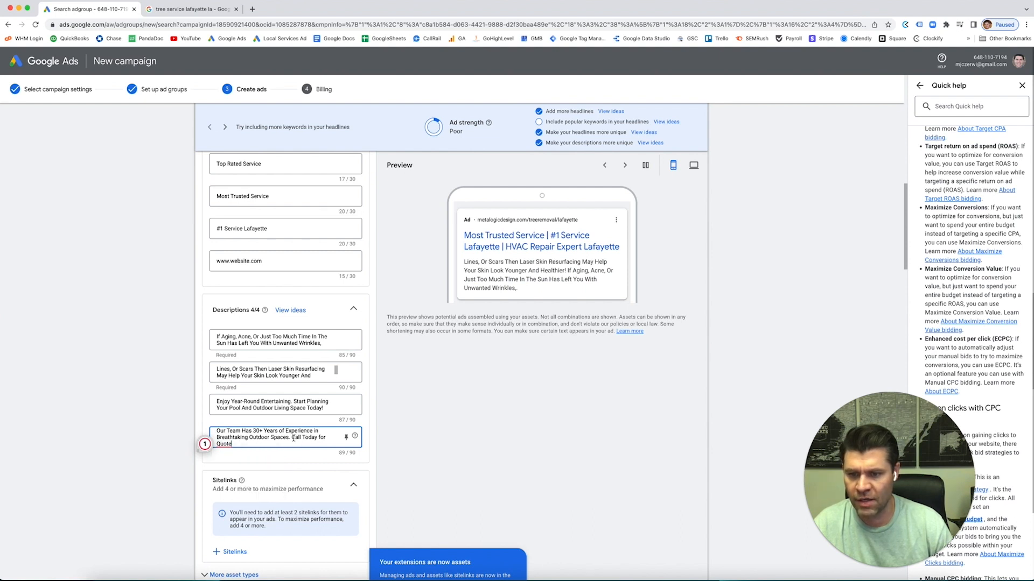
- Review the ad's headlines, descriptions, final URL, display path and preview for the Tree Service ad group
{"action": "scroll", "coordinate": [266, 444], "scroll_direction": "up", "scroll_amount": 2}
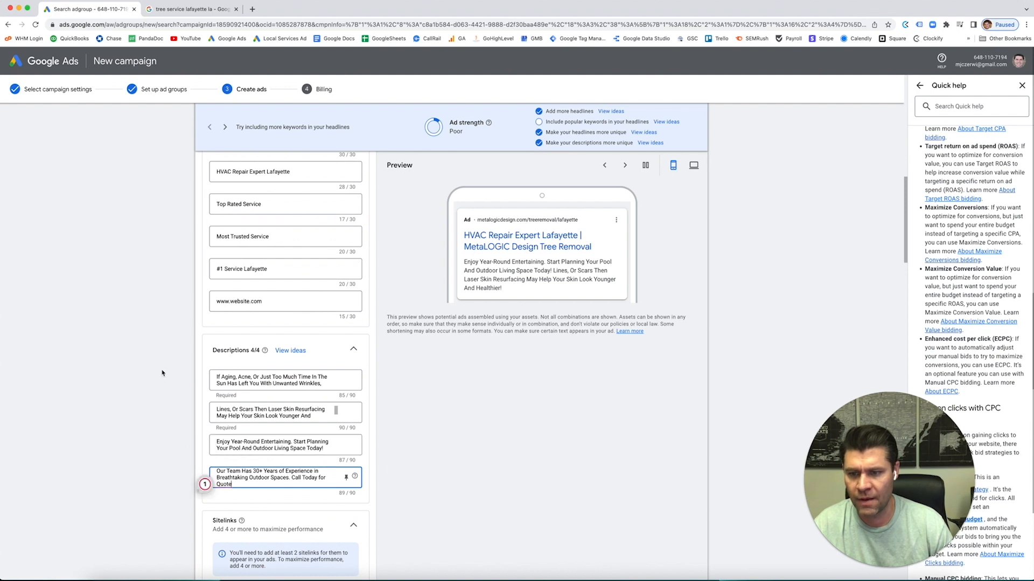
{"action": "scroll", "coordinate": [290, 366], "scroll_direction": "up", "scroll_amount": 5}
{"action": "scroll", "coordinate": [291, 370], "scroll_direction": "up", "scroll_amount": 1}
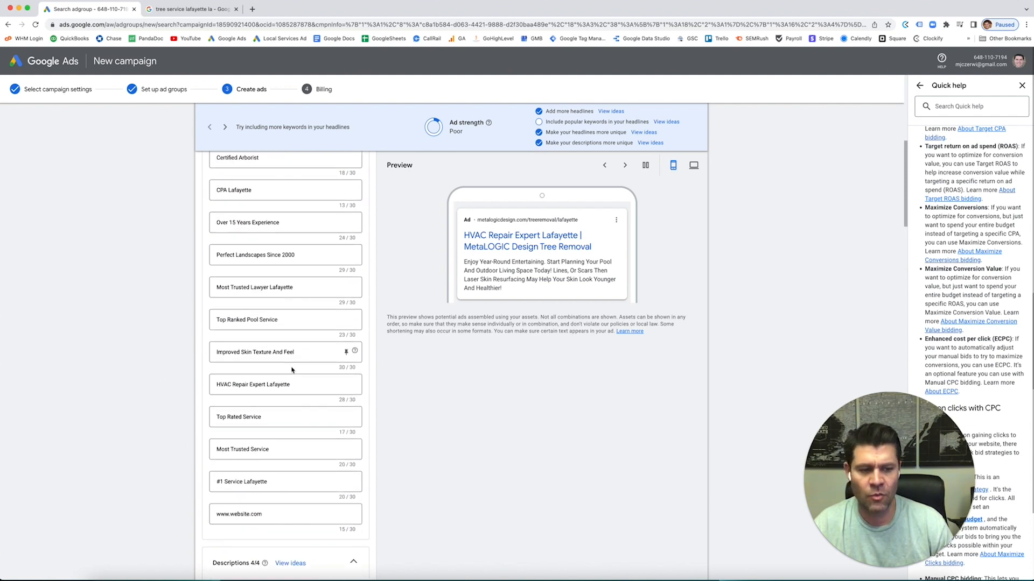
{"action": "scroll", "coordinate": [294, 370], "scroll_direction": "up", "scroll_amount": 4}
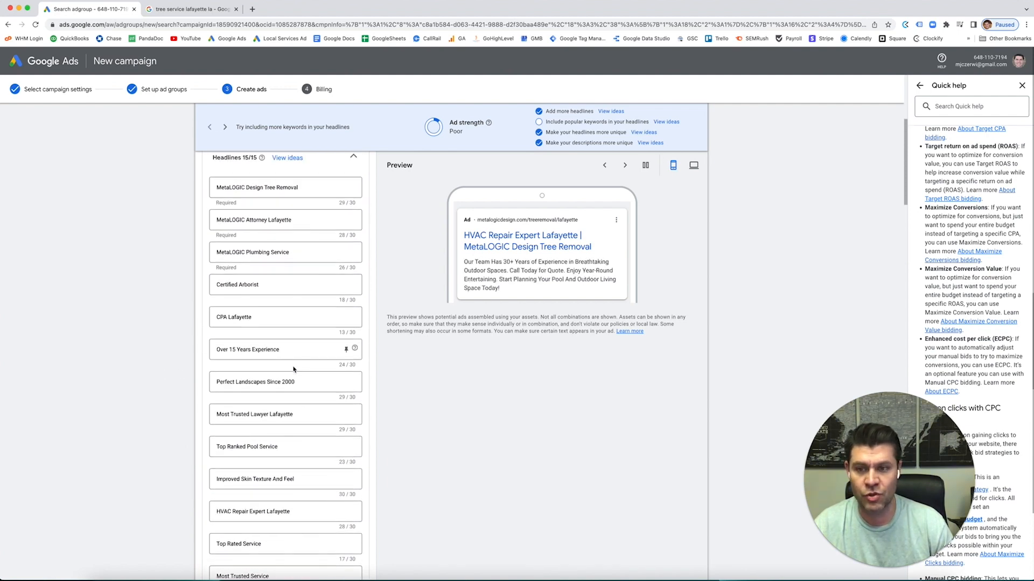
{"action": "scroll", "coordinate": [293, 370], "scroll_direction": "down", "scroll_amount": 20}
{"action": "scroll", "coordinate": [118, 268], "scroll_direction": "up", "scroll_amount": 18}
{"action": "scroll", "coordinate": [118, 268], "scroll_direction": "up", "scroll_amount": 8}
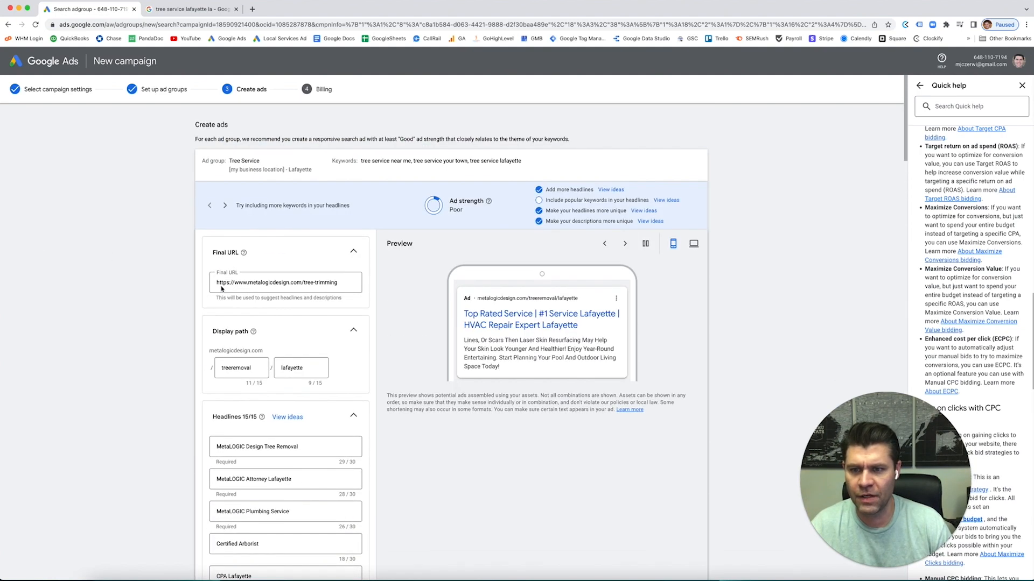
{"action": "scroll", "coordinate": [286, 291], "scroll_direction": "down", "scroll_amount": 3}
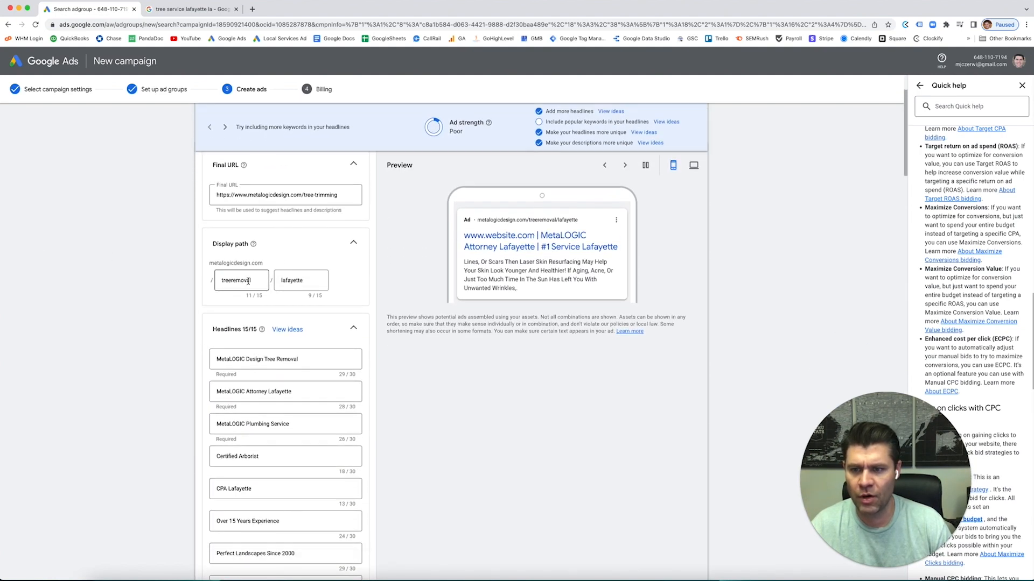
- Open the form for adding campaign-level sitelinks from the Tree Service ad
{"action": "scroll", "coordinate": [260, 286], "scroll_direction": "down", "scroll_amount": 8}
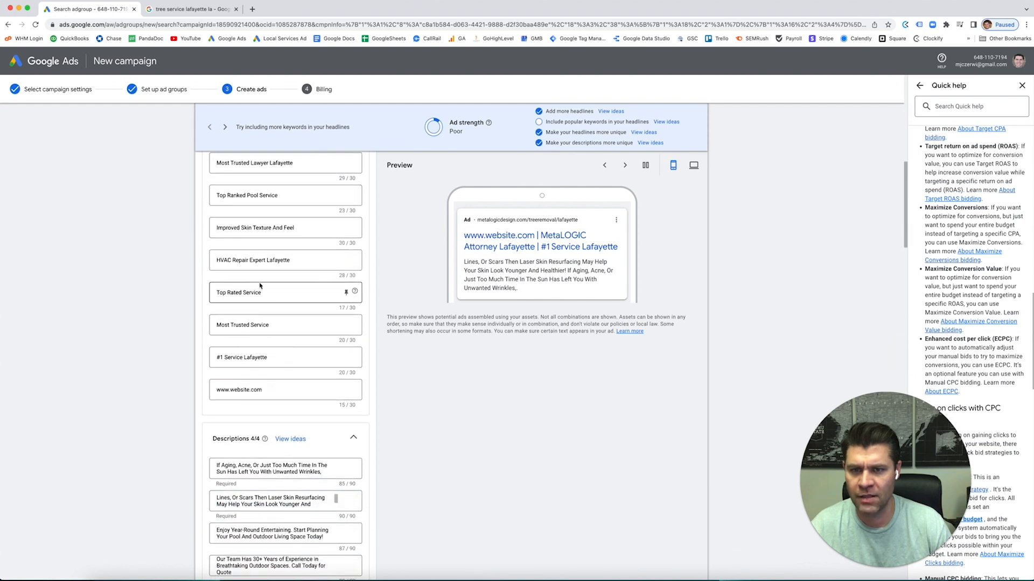
{"action": "scroll", "coordinate": [259, 282], "scroll_direction": "down", "scroll_amount": 1}
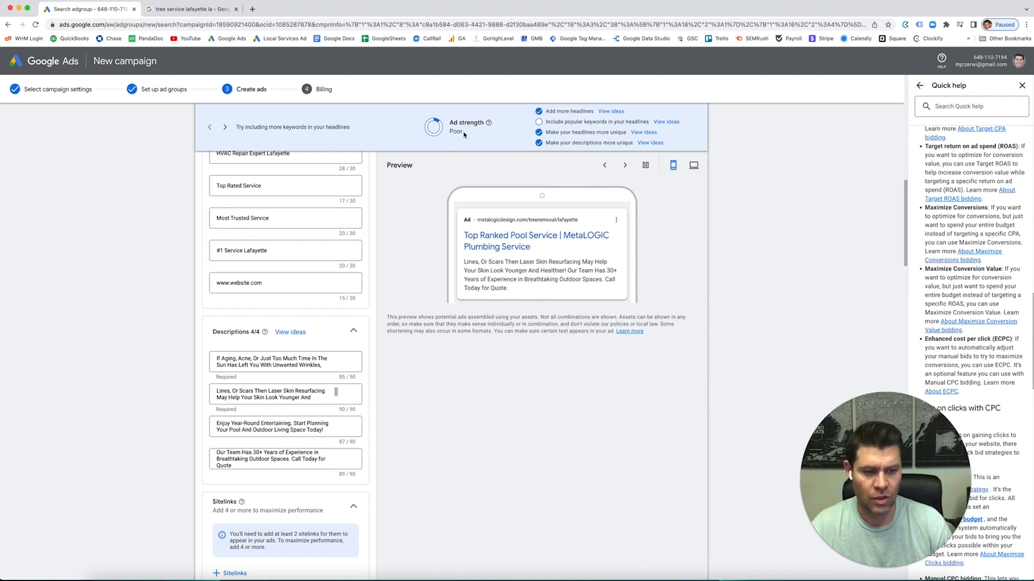
{"action": "scroll", "coordinate": [267, 245], "scroll_direction": "up", "scroll_amount": 1}
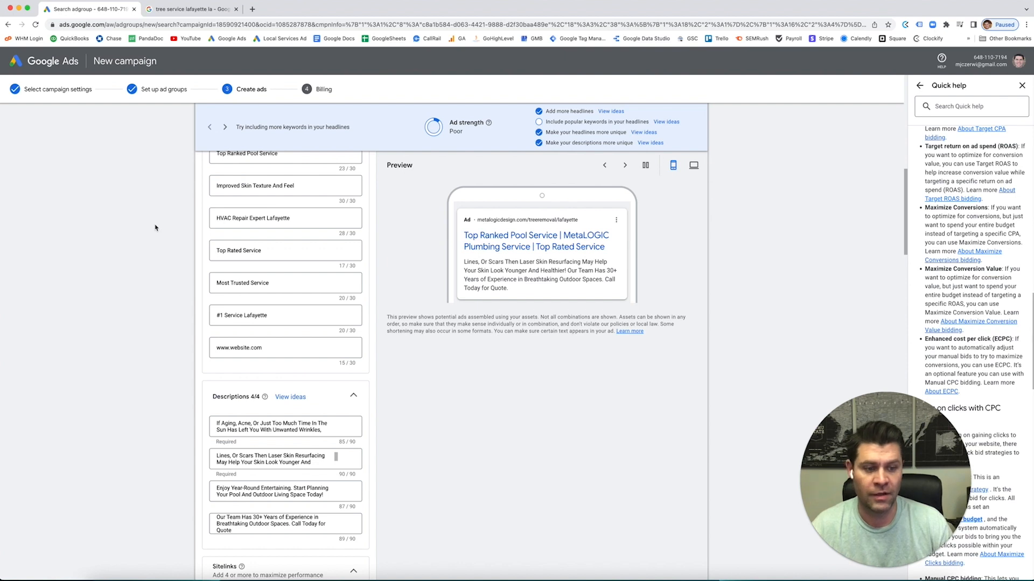
{"action": "scroll", "coordinate": [155, 228], "scroll_direction": "down", "scroll_amount": 3}
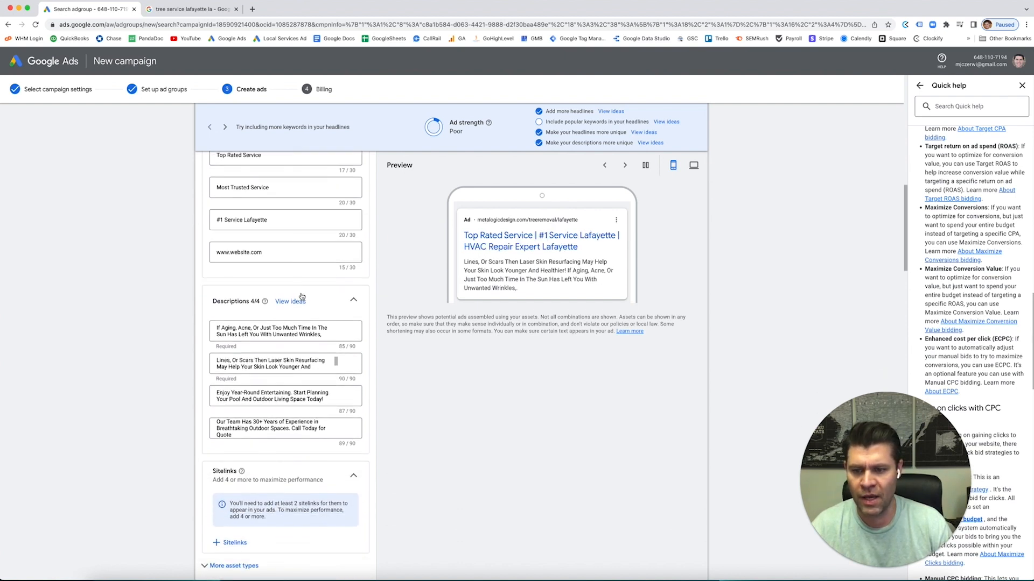
{"action": "scroll", "coordinate": [284, 260], "scroll_direction": "down", "scroll_amount": 3}
{"action": "scroll", "coordinate": [295, 261], "scroll_direction": "down", "scroll_amount": 3}
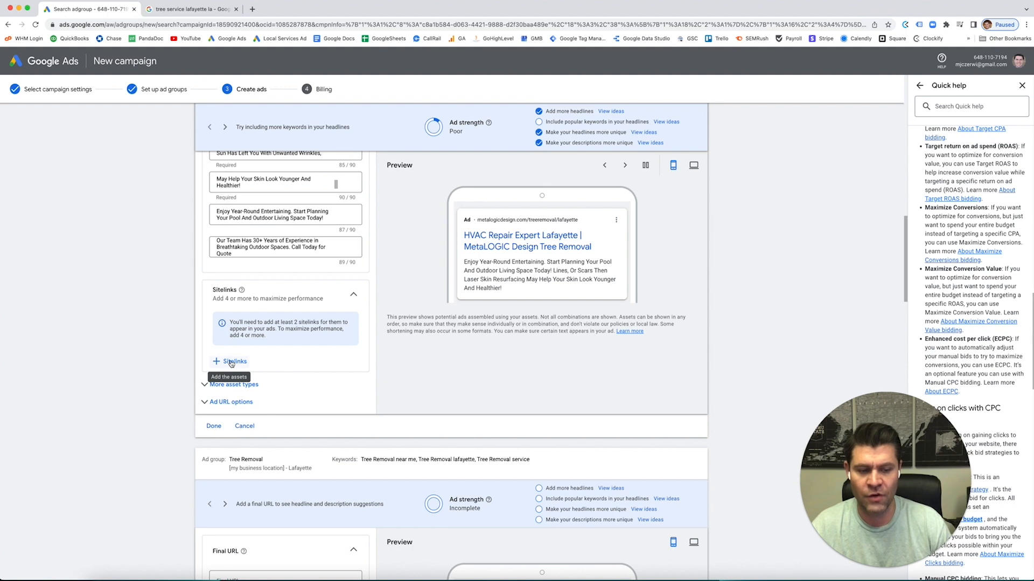
{"action": "left_click", "coordinate": [231, 362]}
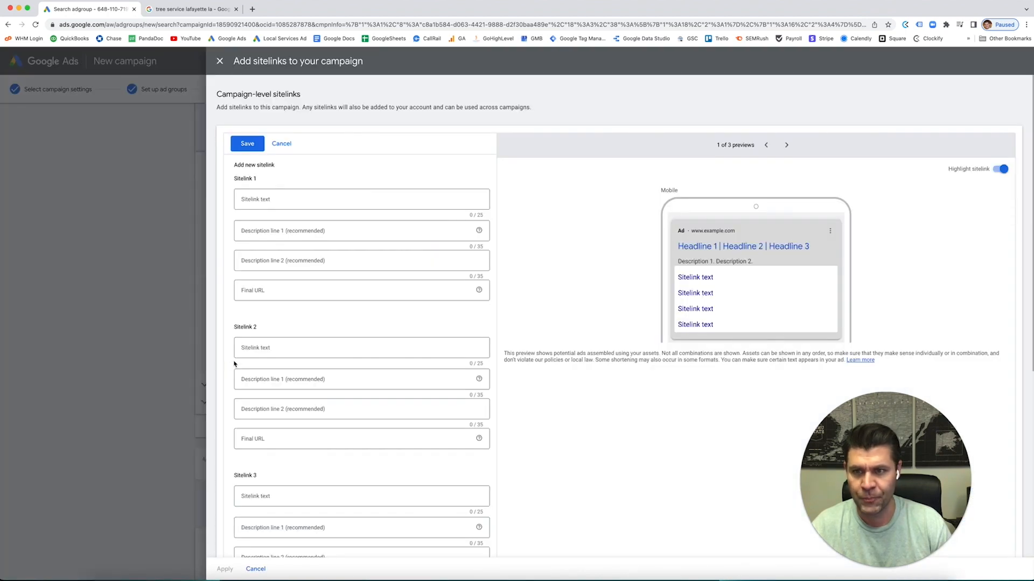
- Examine the sitelinks shown beneath the upper ads in the Google results for "tree service lafayette la"
{"action": "left_click", "coordinate": [180, 10]}
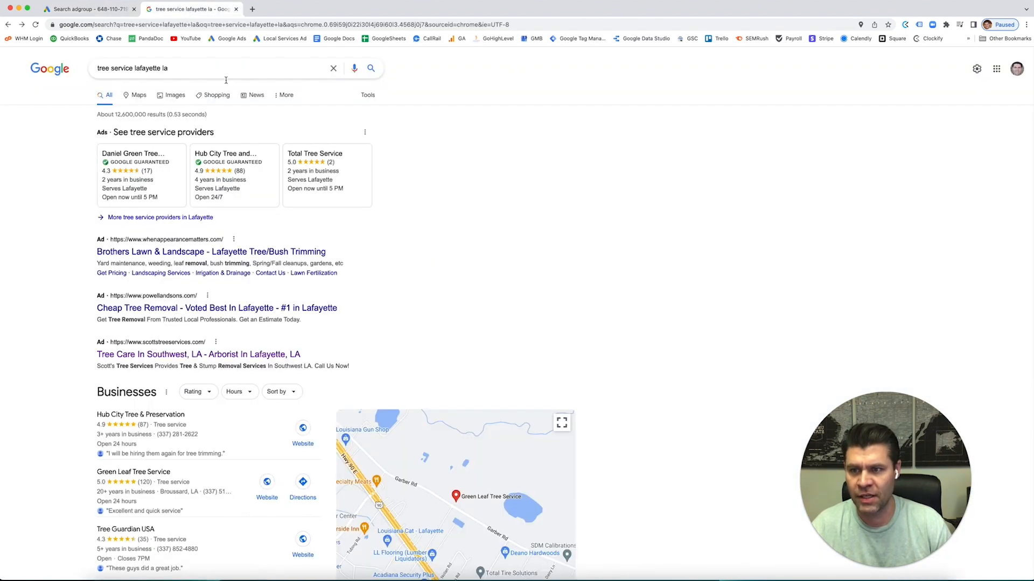
{"action": "scroll", "coordinate": [231, 223], "scroll_direction": "down", "scroll_amount": 1}
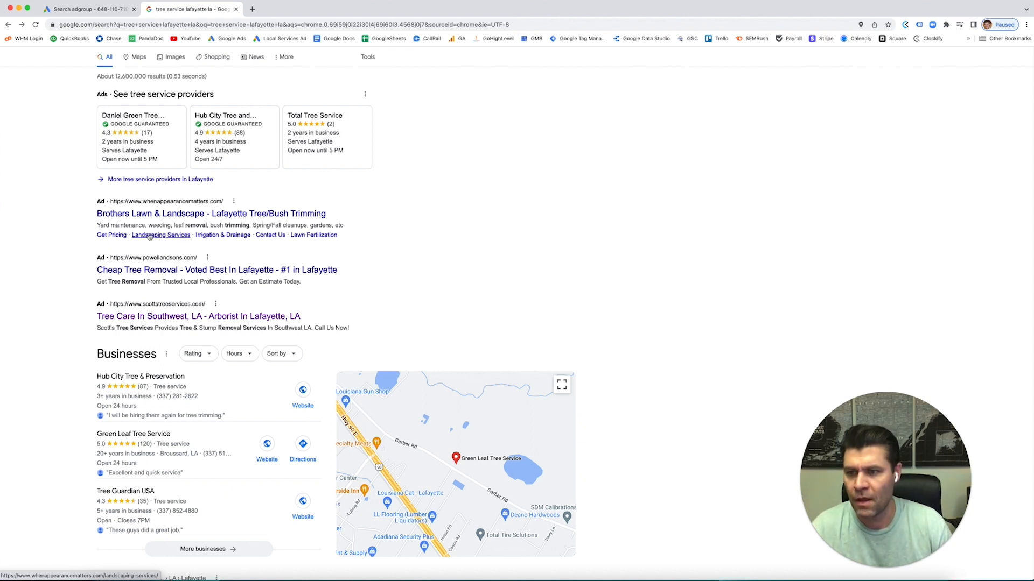
{"action": "left_click", "coordinate": [85, 10]}
{"action": "left_click", "coordinate": [294, 197]}
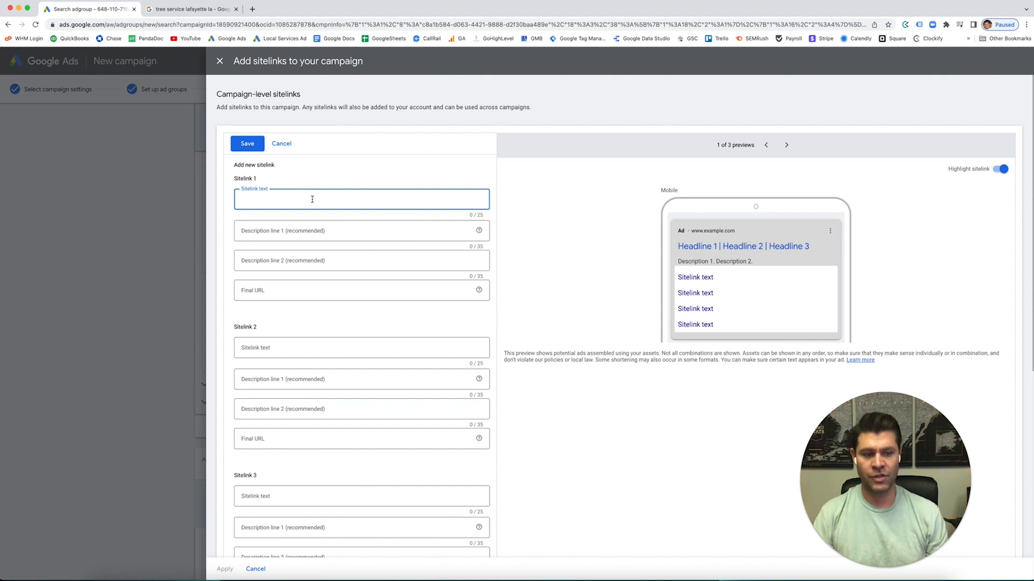
{"action": "type", "text": "Tree Removals"}
{"action": "key", "text": "Tab"}
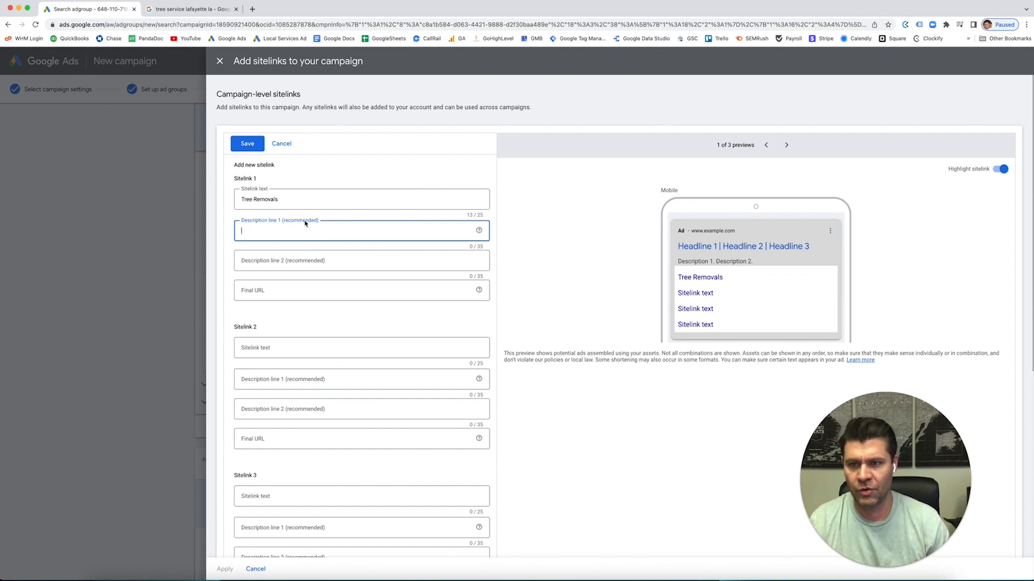
{"action": "left_click", "coordinate": [323, 291]}
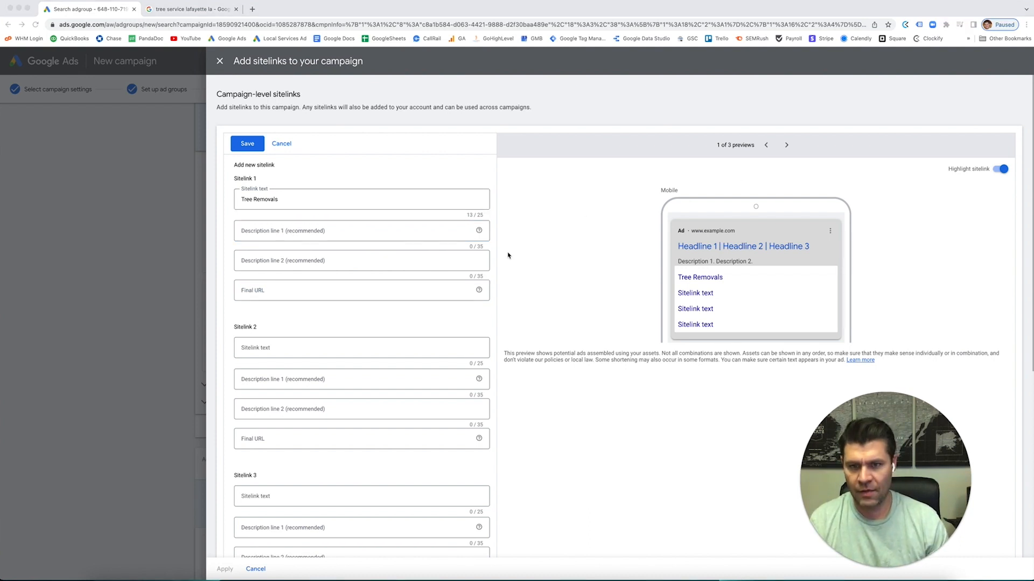
{"action": "left_click", "coordinate": [327, 289]}
{"action": "type", "text": "https://www.metalogicdesign.com/"}
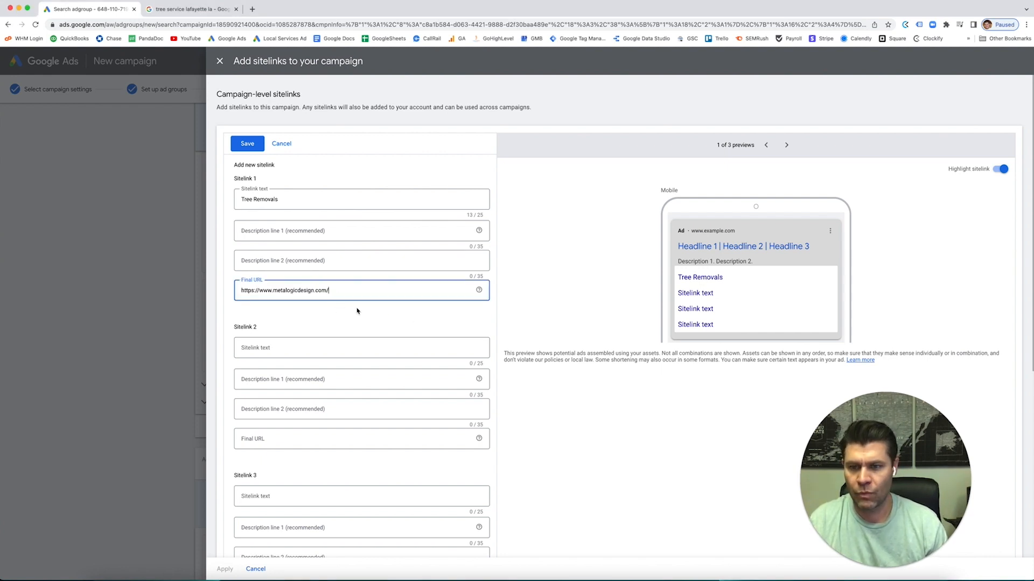
{"action": "scroll", "coordinate": [357, 311], "scroll_direction": "down", "scroll_amount": 1}
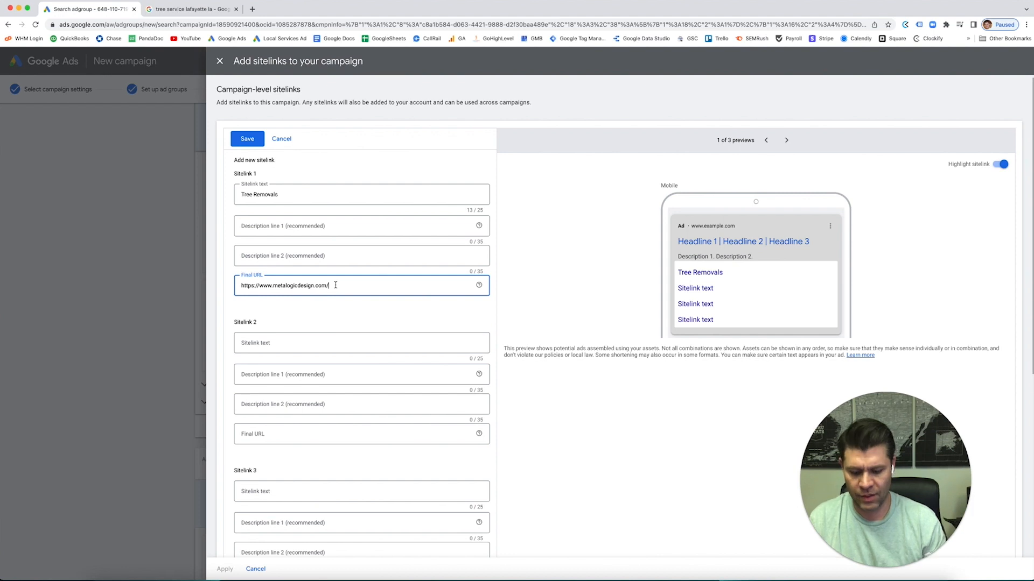
{"action": "type", "text": "tree"}
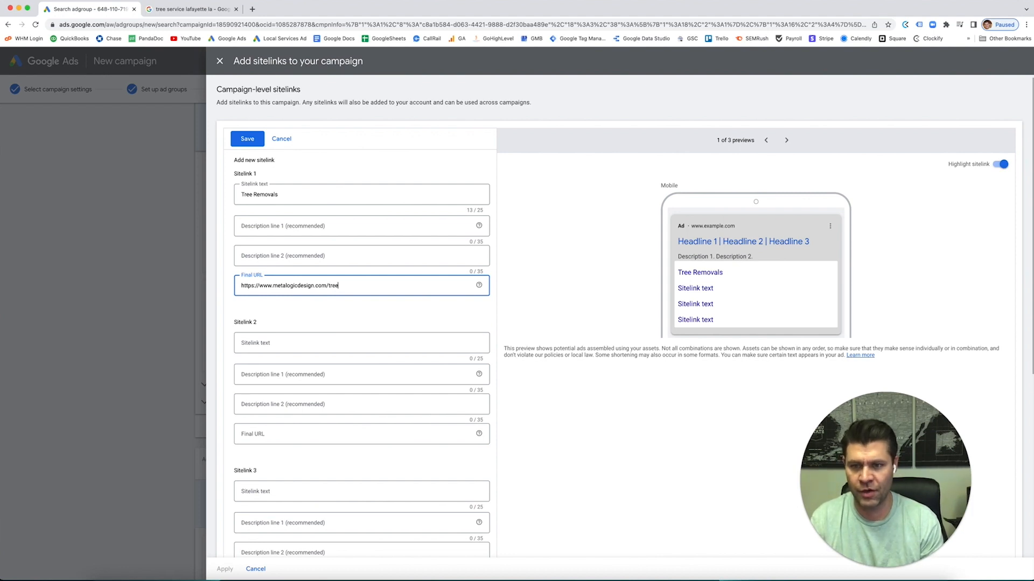
{"action": "type", "text": "-removals"}
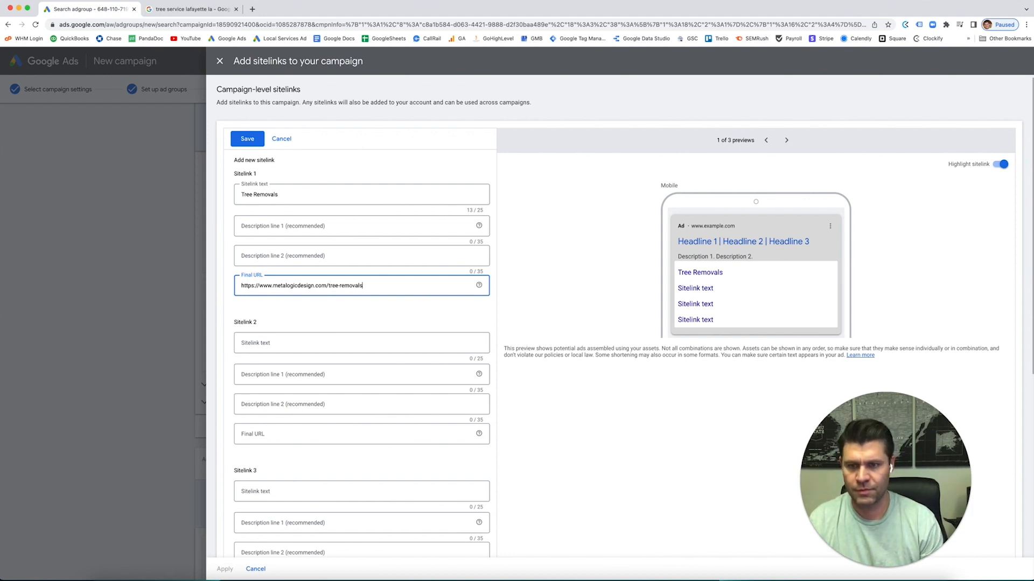
- Enter "Tree Trimming" as the text of sitelink 2
{"action": "scroll", "coordinate": [330, 283], "scroll_direction": "down", "scroll_amount": 1}
{"action": "left_click", "coordinate": [297, 310]}
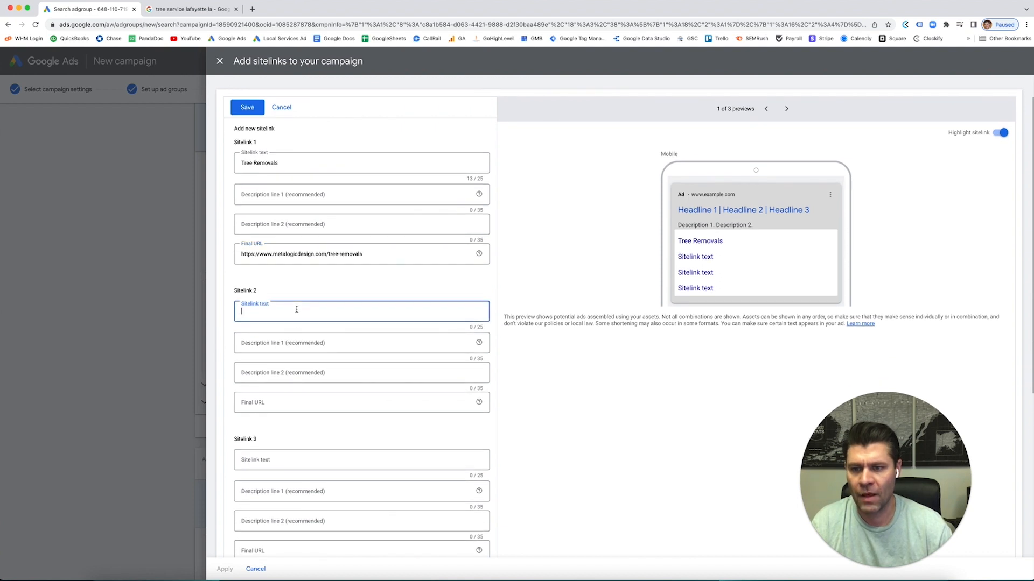
{"action": "type", "text": "Tree"}
{"action": "key", "text": "BackSpace"}
{"action": "key", "text": "BackSpace"}
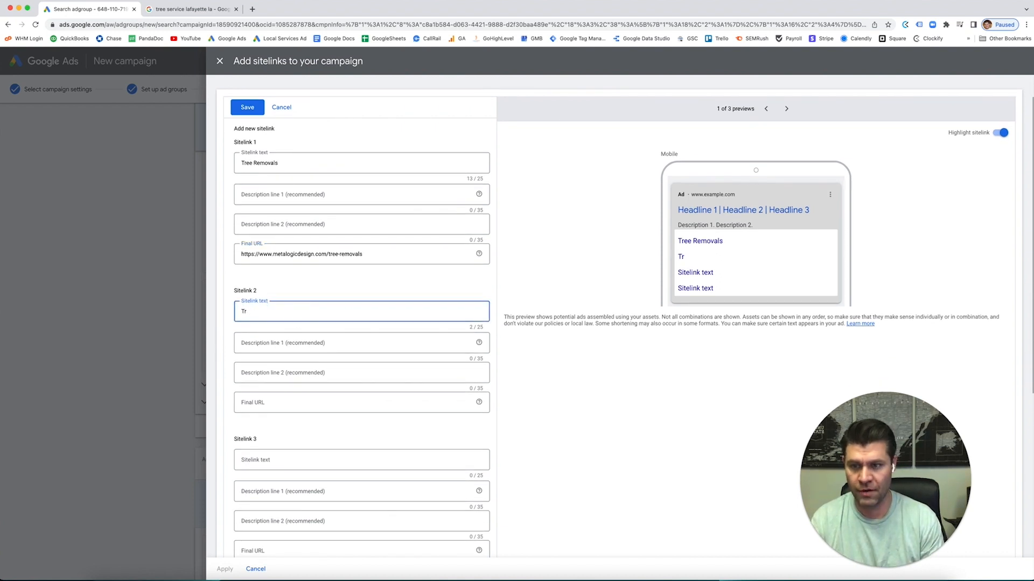
{"action": "type", "text": "ee Trimming"}
{"action": "key", "text": "Tab"}
{"action": "key", "text": "Tab"}
{"action": "key", "text": "Tab"}
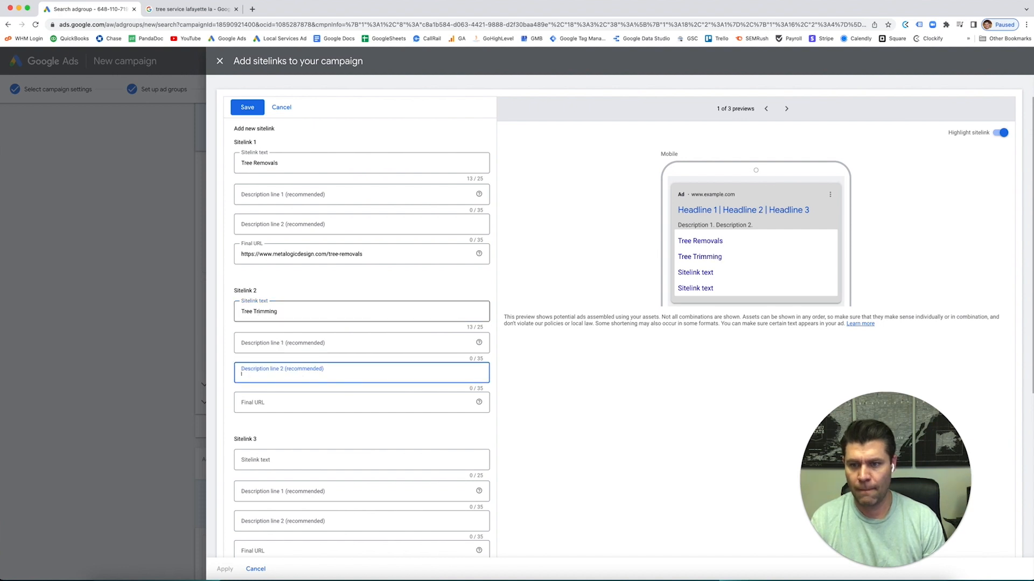
{"action": "type", "text": "https://www.metalogicdesign.com/"}
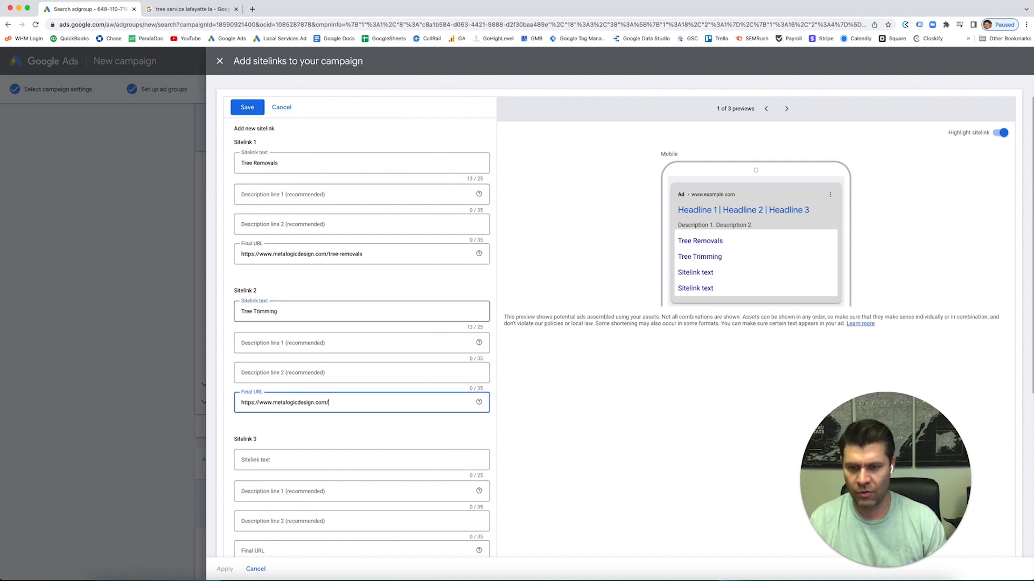
{"action": "type", "text": "tree"}
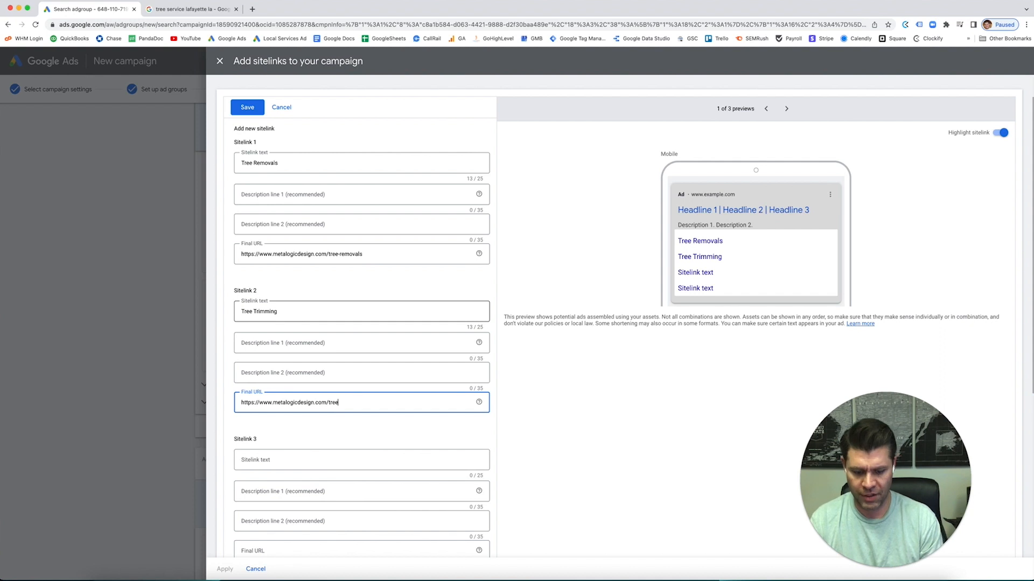
{"action": "type", "text": "-trimming"}
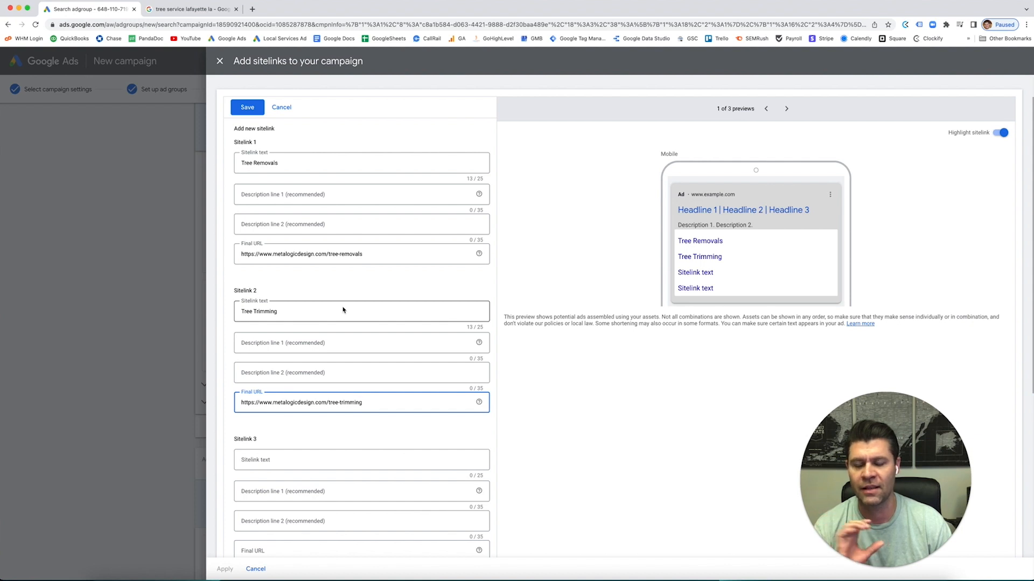
- Enter "Stump Removal" as the text of sitelink 3
{"action": "scroll", "coordinate": [343, 310], "scroll_direction": "down", "scroll_amount": 3}
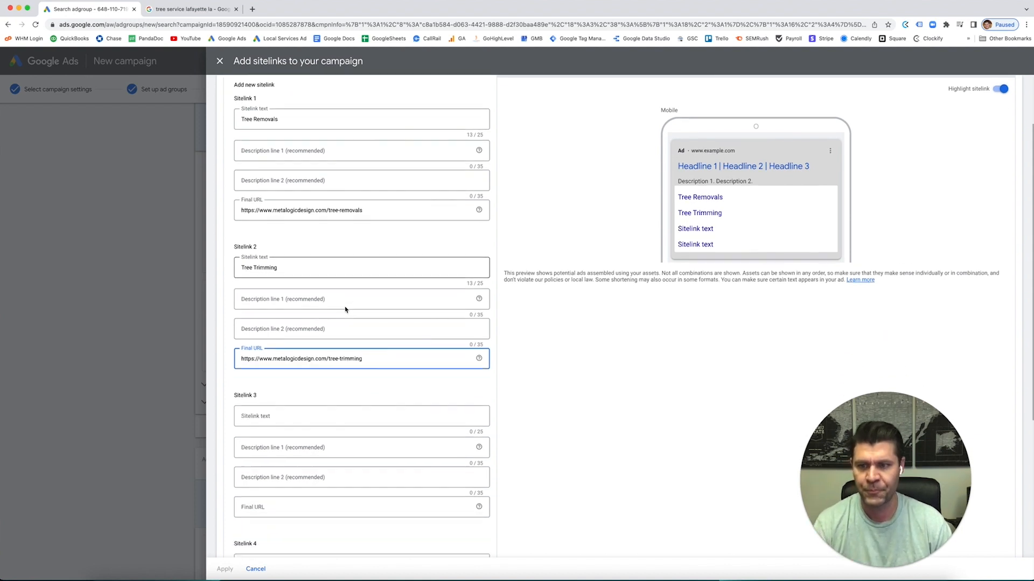
{"action": "left_click", "coordinate": [326, 358]}
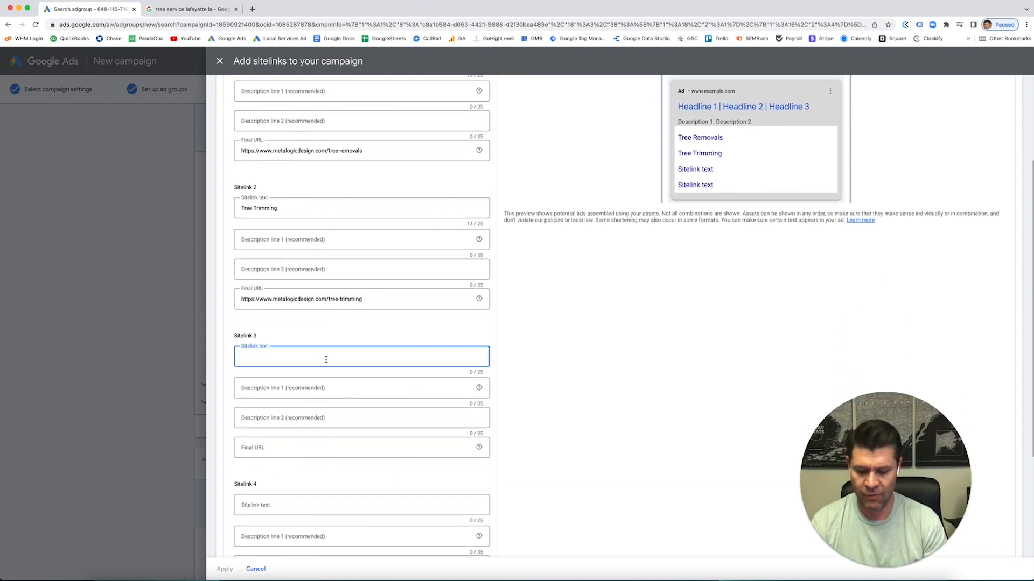
{"action": "type", "text": "Strump Remova"}
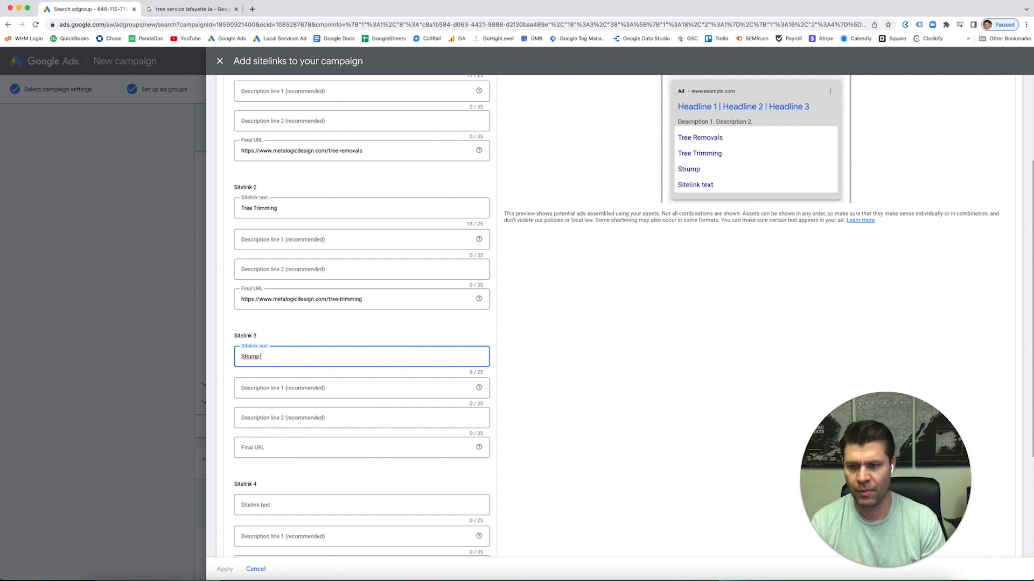
{"action": "type", "text": "l"}
{"action": "left_click", "coordinate": [247, 357]}
{"action": "key", "text": "BackSpace"}
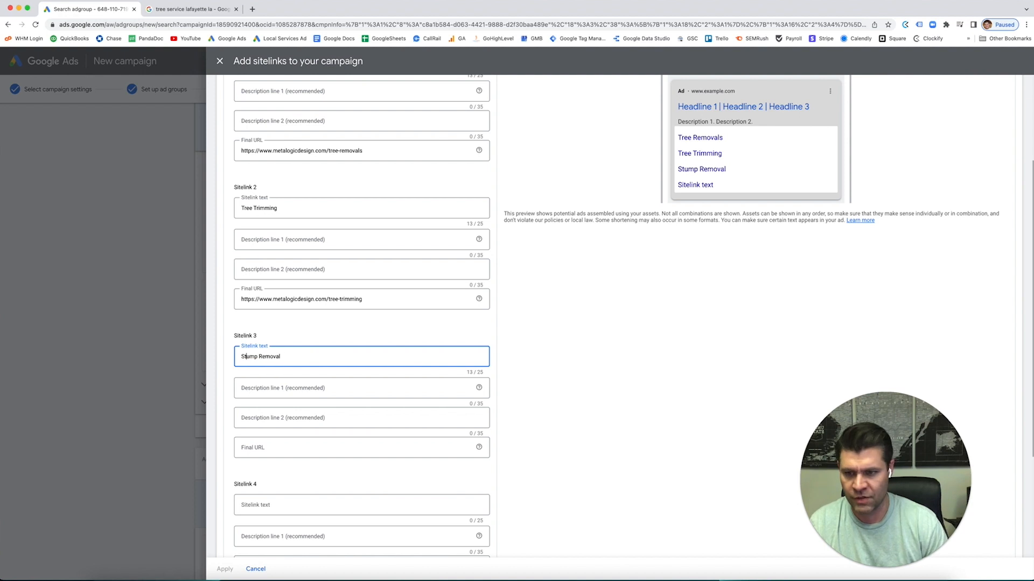
{"action": "left_click", "coordinate": [358, 357]}
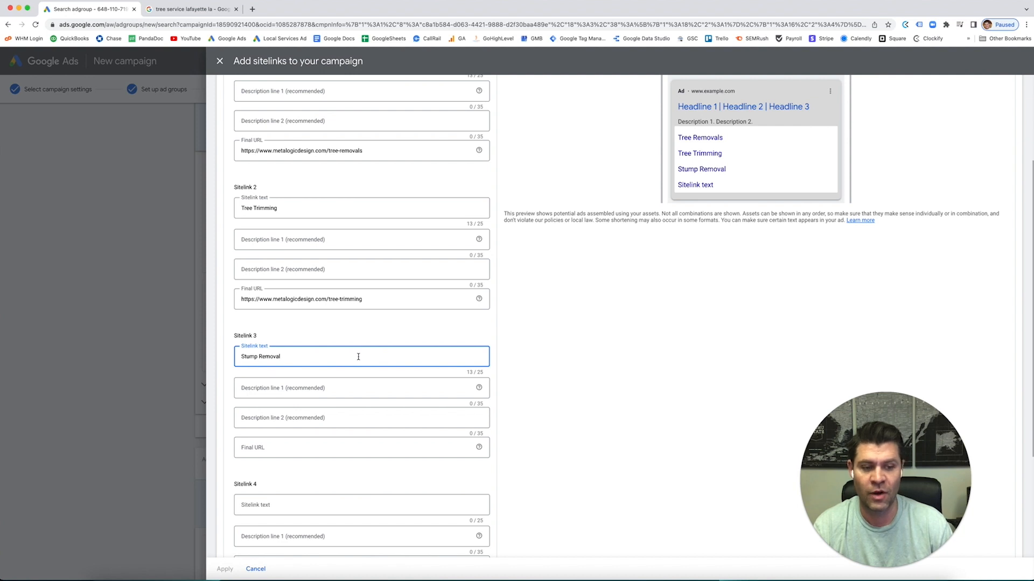
{"action": "scroll", "coordinate": [350, 353], "scroll_direction": "down", "scroll_amount": 1}
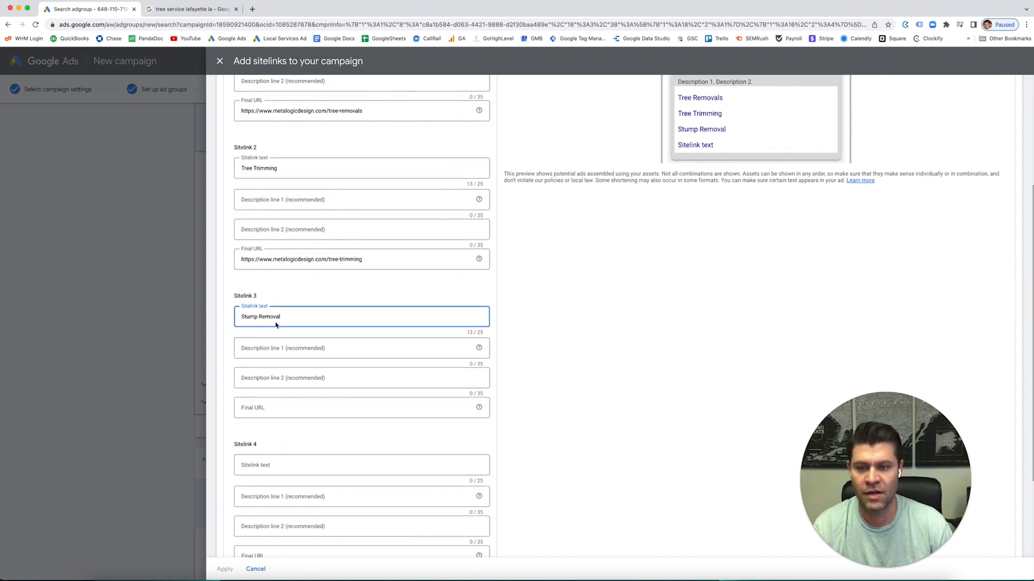
{"action": "left_click", "coordinate": [303, 408]}
{"action": "type", "text": "https://www.metalogicdesign.com/"}
{"action": "type", "text": "stu"}
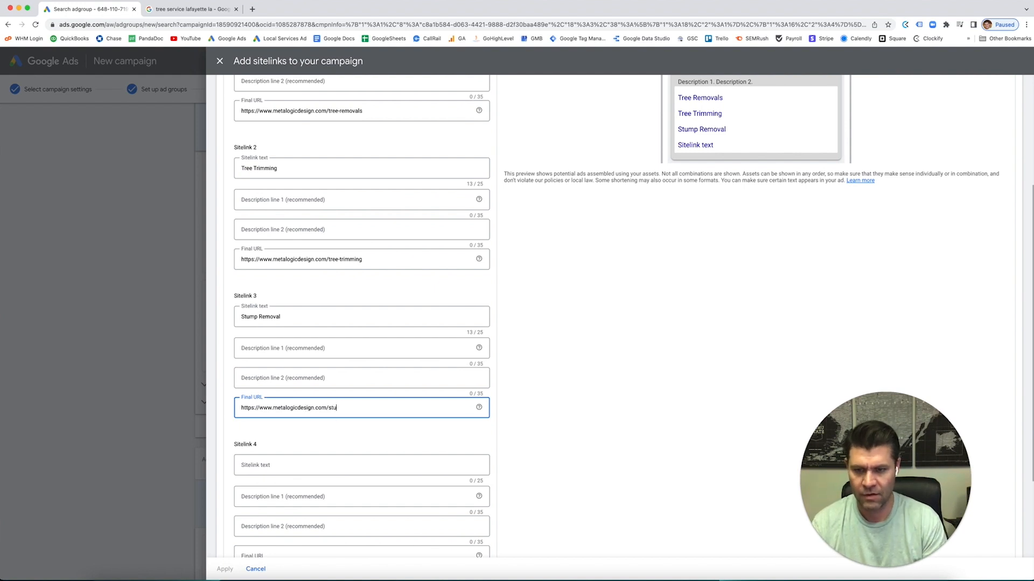
{"action": "type", "text": "mp-remova"}
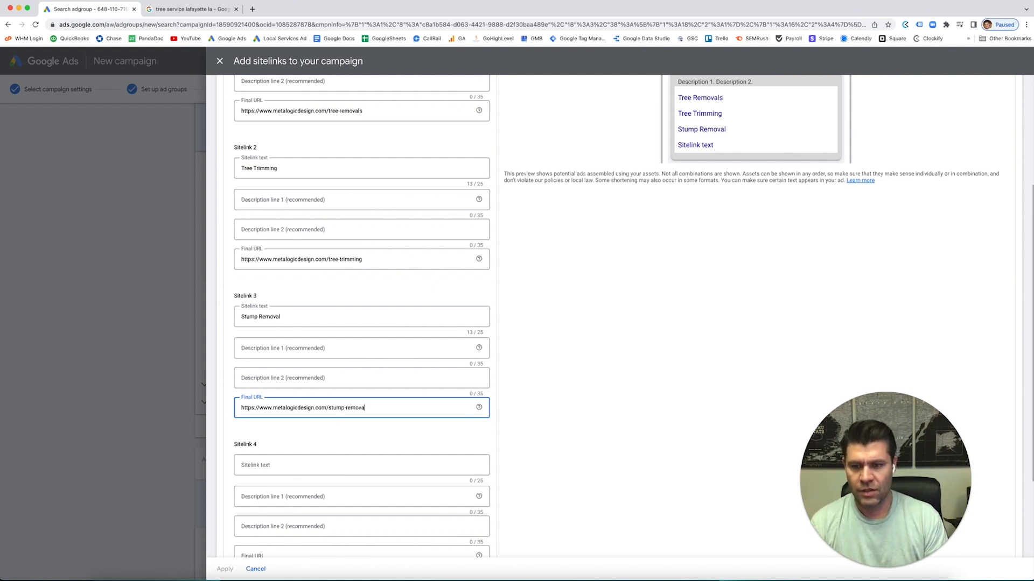
{"action": "type", "text": "l"}
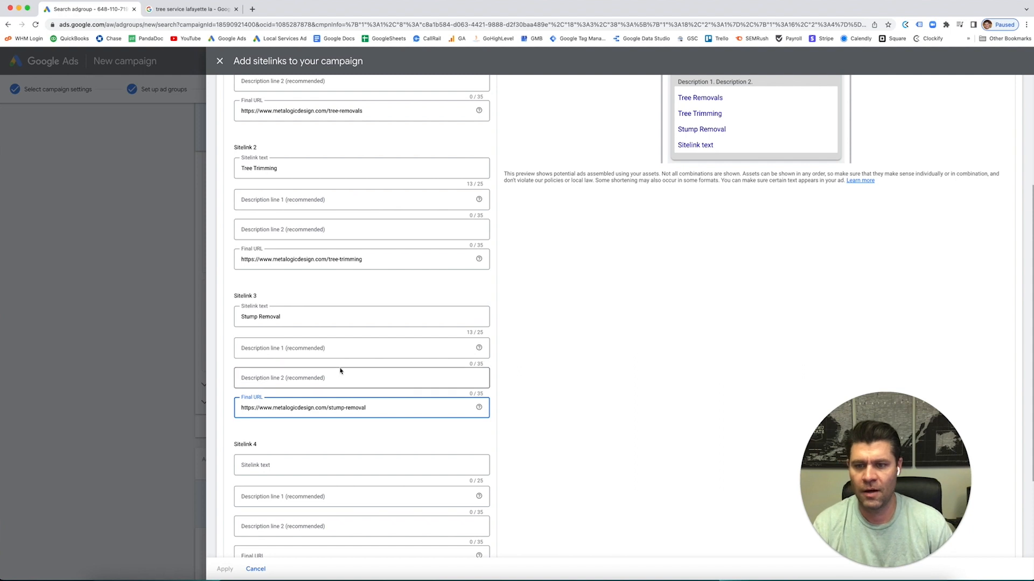
{"action": "scroll", "coordinate": [339, 370], "scroll_direction": "down", "scroll_amount": 3}
{"action": "scroll", "coordinate": [331, 338], "scroll_direction": "up", "scroll_amount": 2}
{"action": "left_click", "coordinate": [324, 320]}
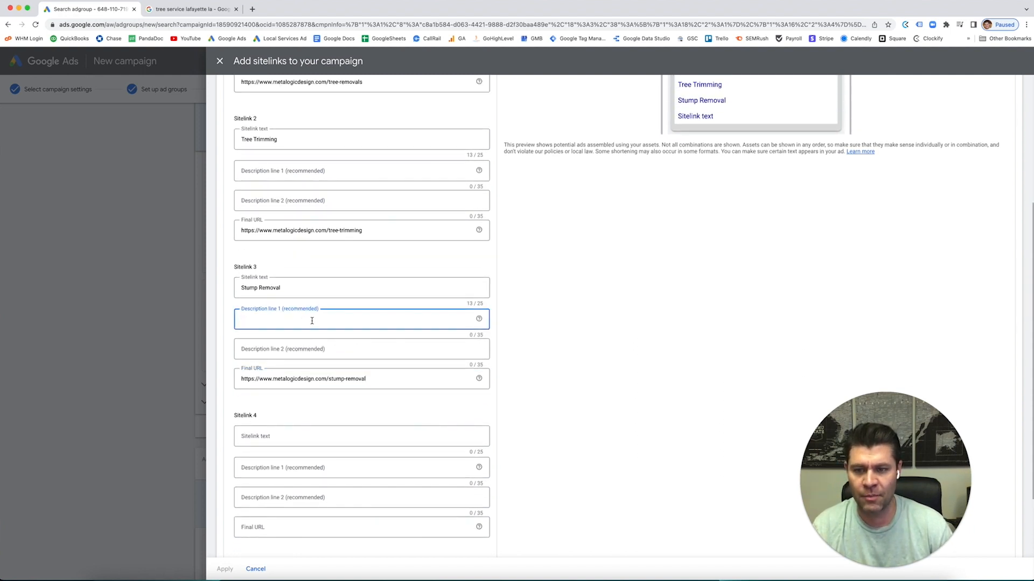
{"action": "scroll", "coordinate": [312, 321], "scroll_direction": "up", "scroll_amount": 3}
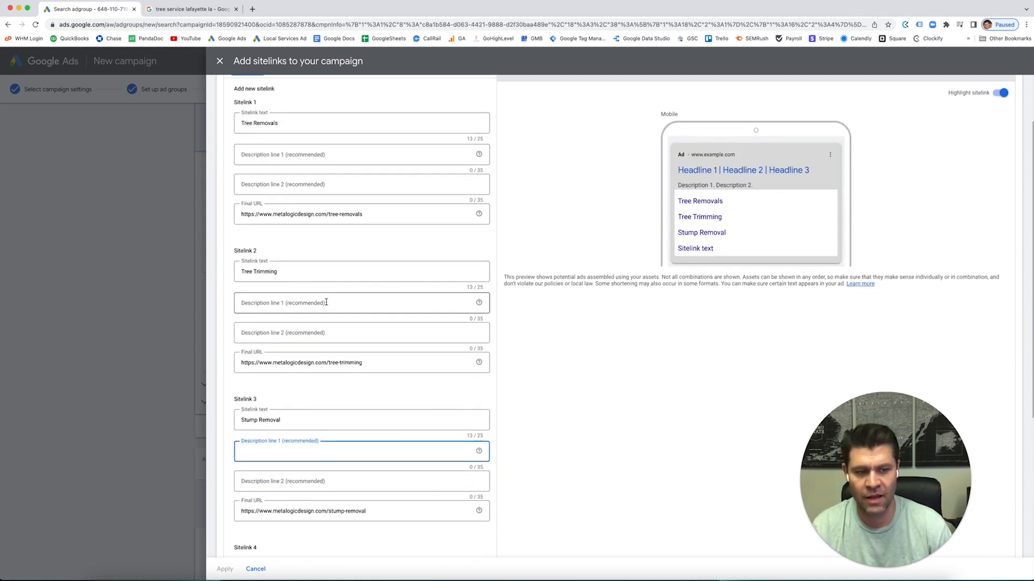
{"action": "scroll", "coordinate": [327, 304], "scroll_direction": "down", "scroll_amount": 2}
{"action": "scroll", "coordinate": [326, 304], "scroll_direction": "down", "scroll_amount": 1}
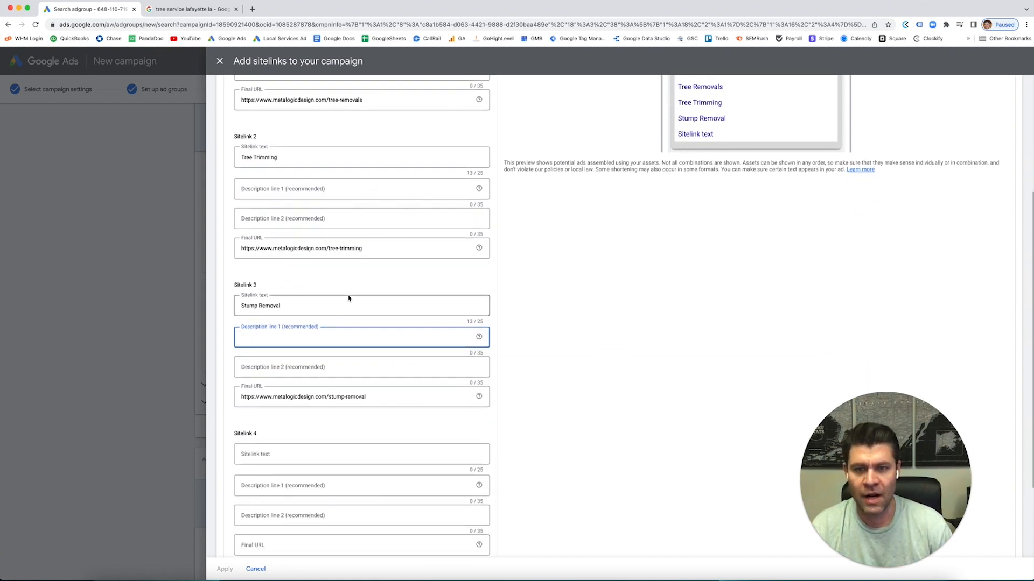
- Look through the Google results for tree services and examine the sitelinks of the ads near the page's end
{"action": "left_click", "coordinate": [170, 10]}
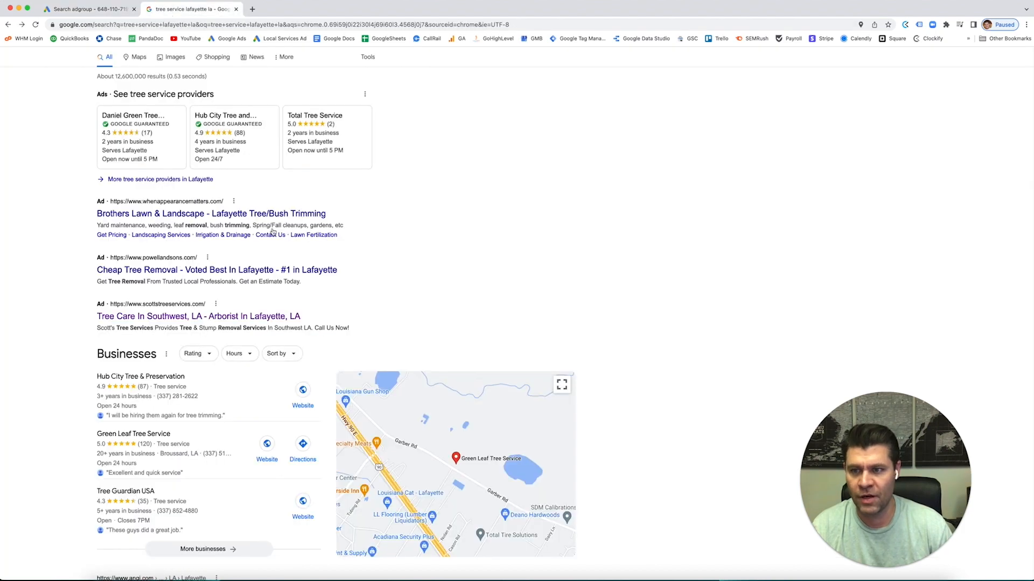
{"action": "scroll", "coordinate": [157, 236], "scroll_direction": "down", "scroll_amount": 15}
{"action": "scroll", "coordinate": [158, 237], "scroll_direction": "down", "scroll_amount": 5}
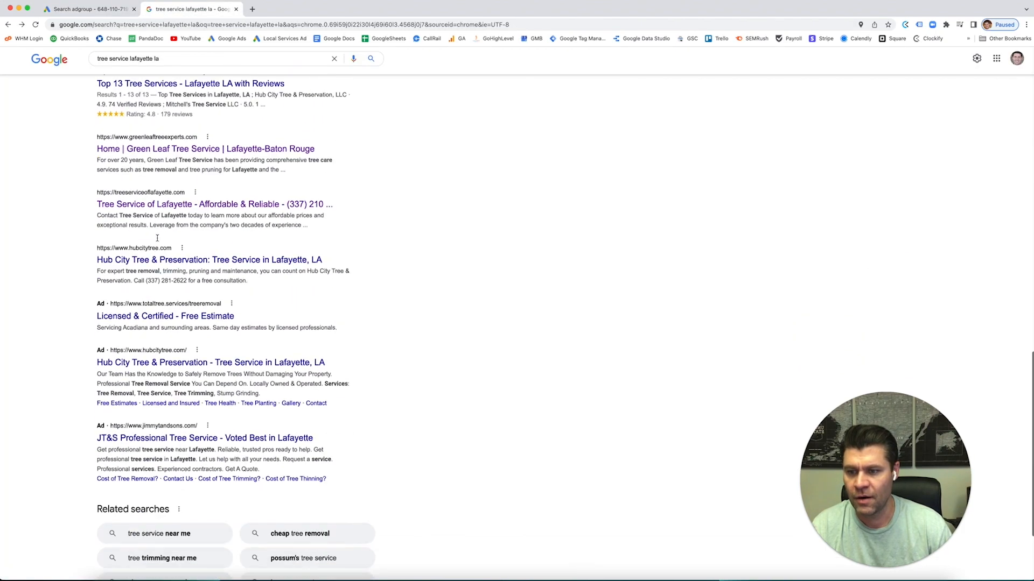
- Return to the Google Ads campaign and fill in sitelink 1's description lines with "description" and "test"
{"action": "scroll", "coordinate": [222, 301], "scroll_direction": "up", "scroll_amount": 20}
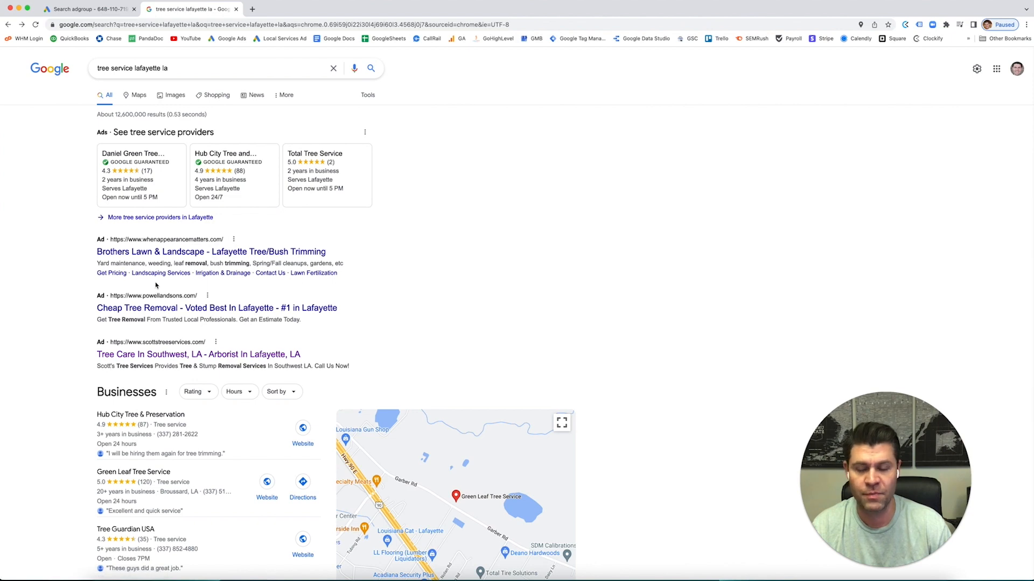
{"action": "left_click", "coordinate": [88, 9]}
{"action": "scroll", "coordinate": [382, 337], "scroll_direction": "down", "scroll_amount": 2}
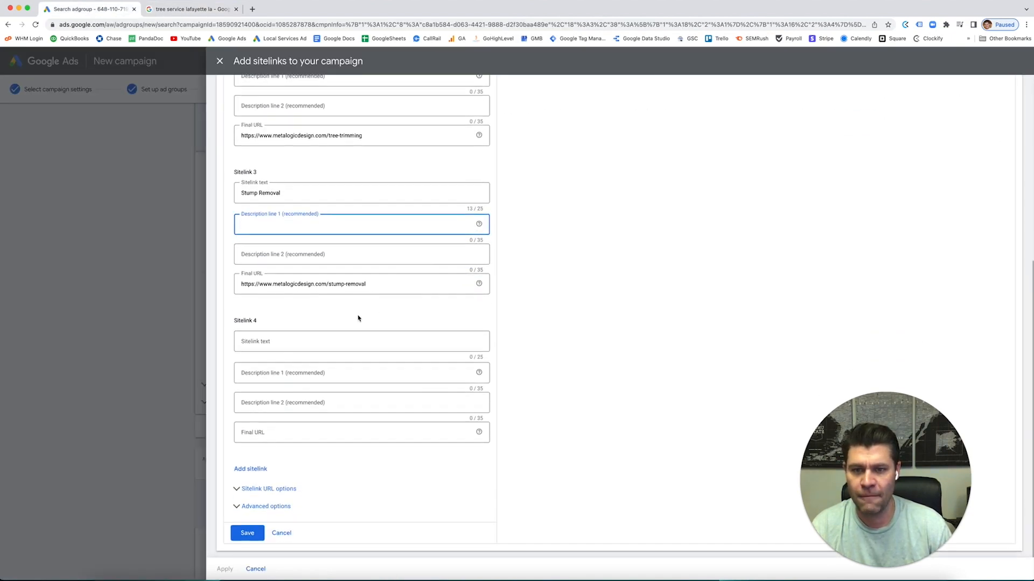
{"action": "left_click", "coordinate": [318, 232]}
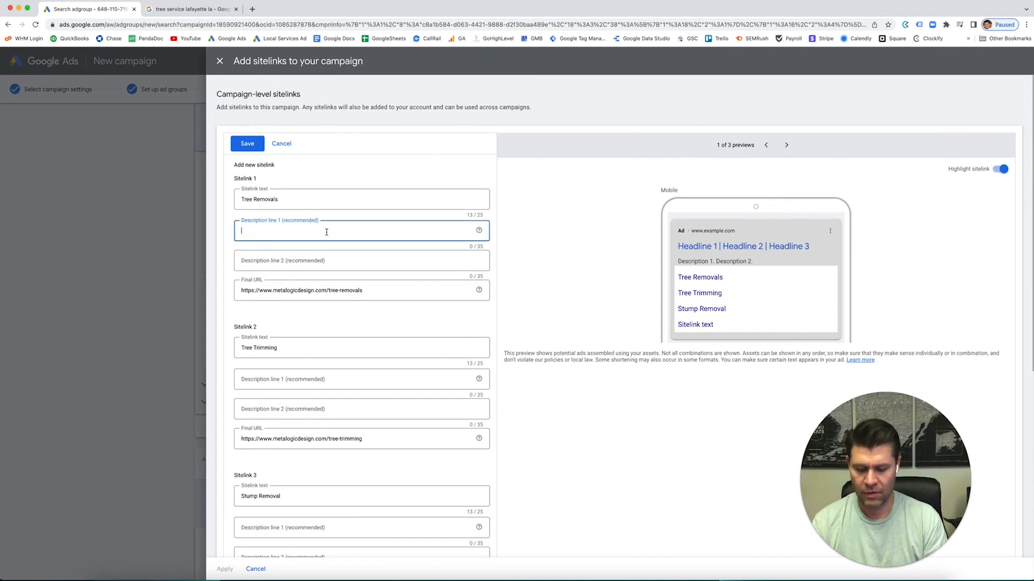
{"action": "type", "text": "description"}
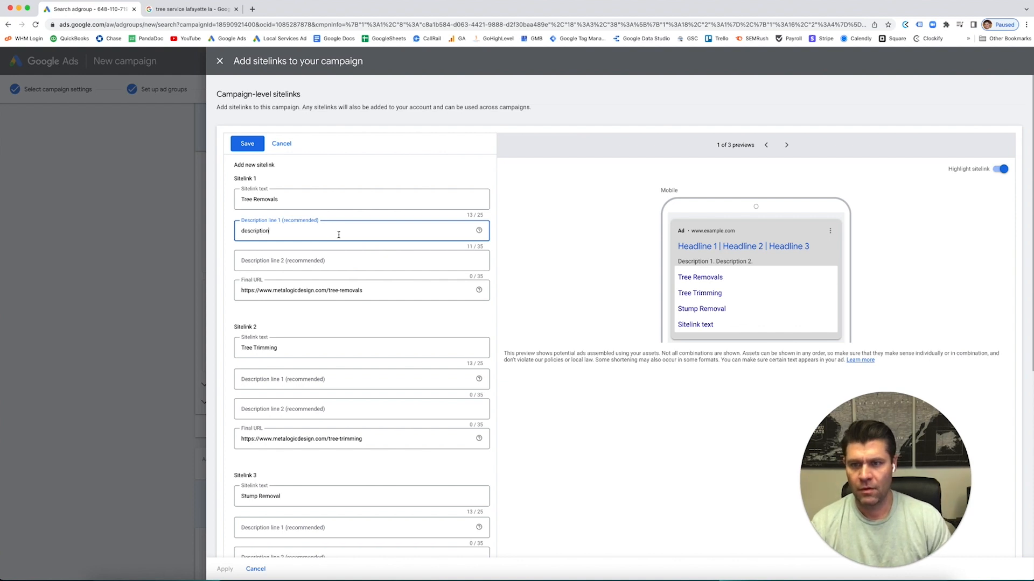
{"action": "left_click", "coordinate": [323, 257]}
{"action": "type", "text": "est"}
{"action": "key", "text": "BackSpace"}
{"action": "key", "text": "BackSpace"}
{"action": "key", "text": "BackSpace"}
{"action": "type", "text": "t"}
- Enter "test" in both description lines of sitelink 2, Tree Trimming
{"action": "left_click", "coordinate": [352, 379]}
{"action": "type", "text": "test"}
{"action": "left_click", "coordinate": [350, 408]}
{"action": "type", "text": "ste"}
{"action": "key", "text": "BackSpace"}
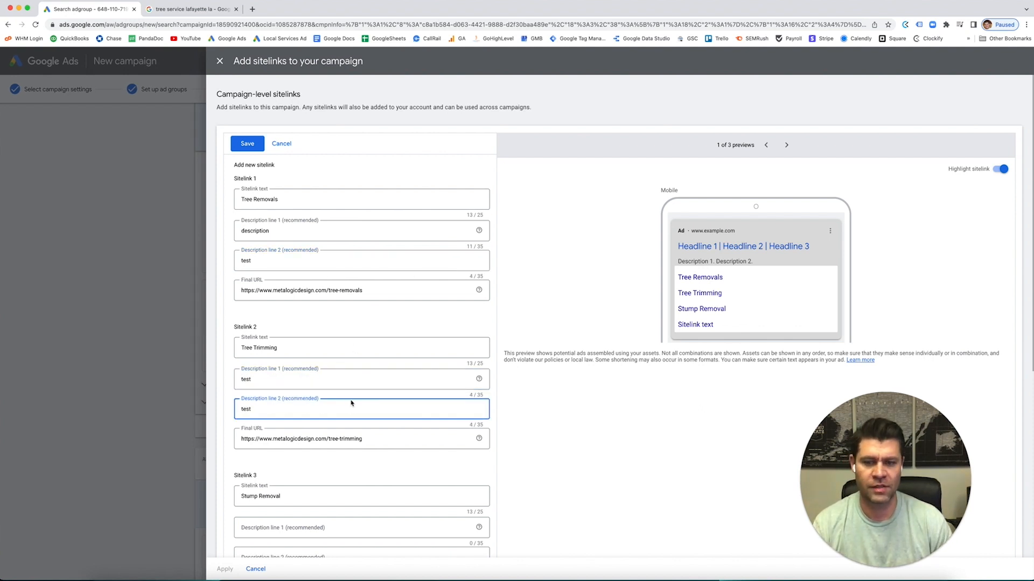
- Enter "test" in both description lines of sitelink 3, Stump Removal
{"action": "scroll", "coordinate": [353, 403], "scroll_direction": "down", "scroll_amount": 2}
{"action": "scroll", "coordinate": [306, 463], "scroll_direction": "down", "scroll_amount": 2}
{"action": "left_click", "coordinate": [308, 452]}
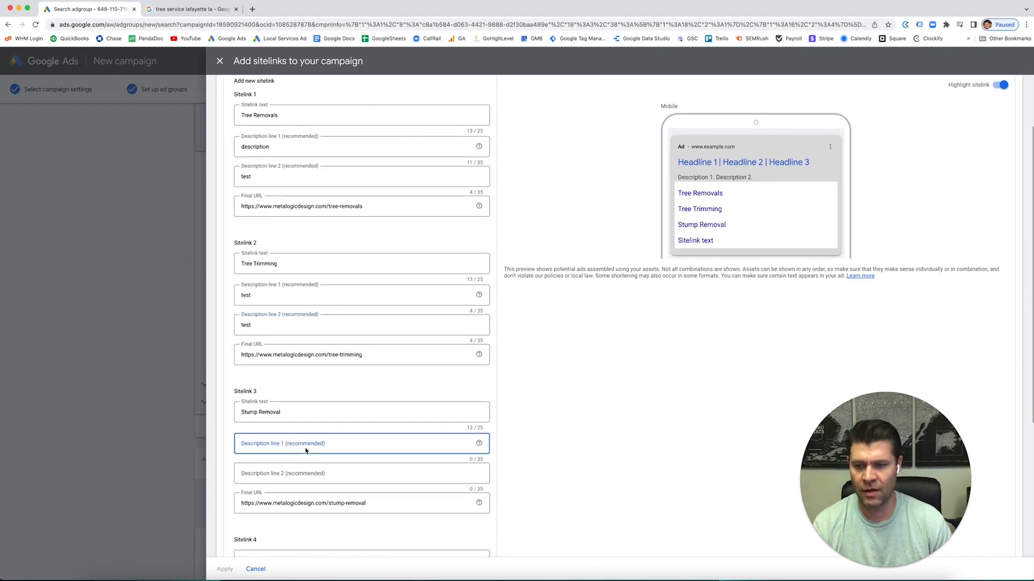
{"action": "type", "text": "st"}
{"action": "key", "text": "BackSpace"}
{"action": "type", "text": "est"}
{"action": "left_click", "coordinate": [314, 473]}
{"action": "type", "text": "test"}
{"action": "left_click", "coordinate": [608, 327]}
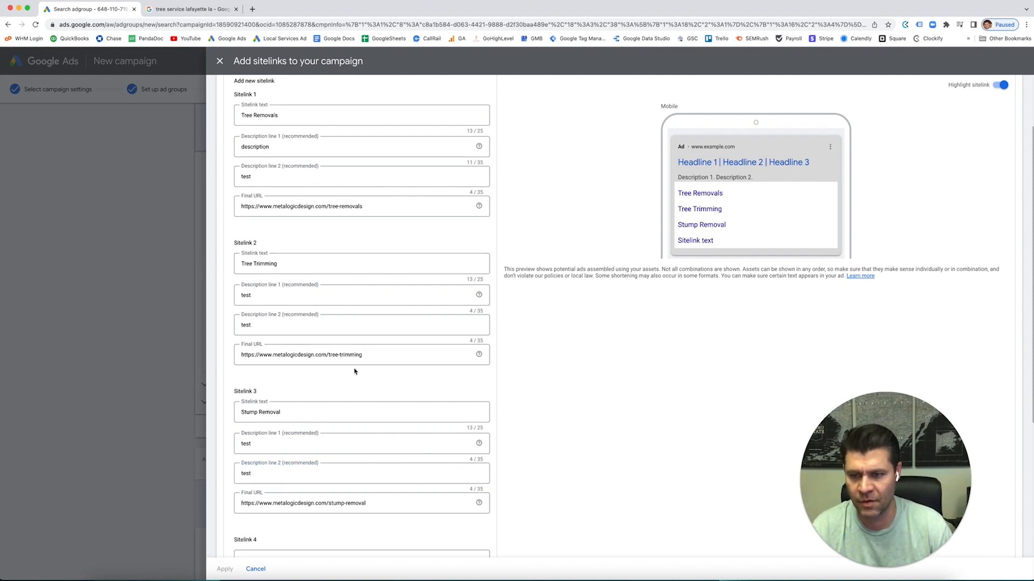
- Save the Tree Removals, Tree Trimming and Stump Removal sitelinks, leaving sitelink 4 empty, and apply them to the campaign
{"action": "scroll", "coordinate": [358, 366], "scroll_direction": "up", "scroll_amount": 3}
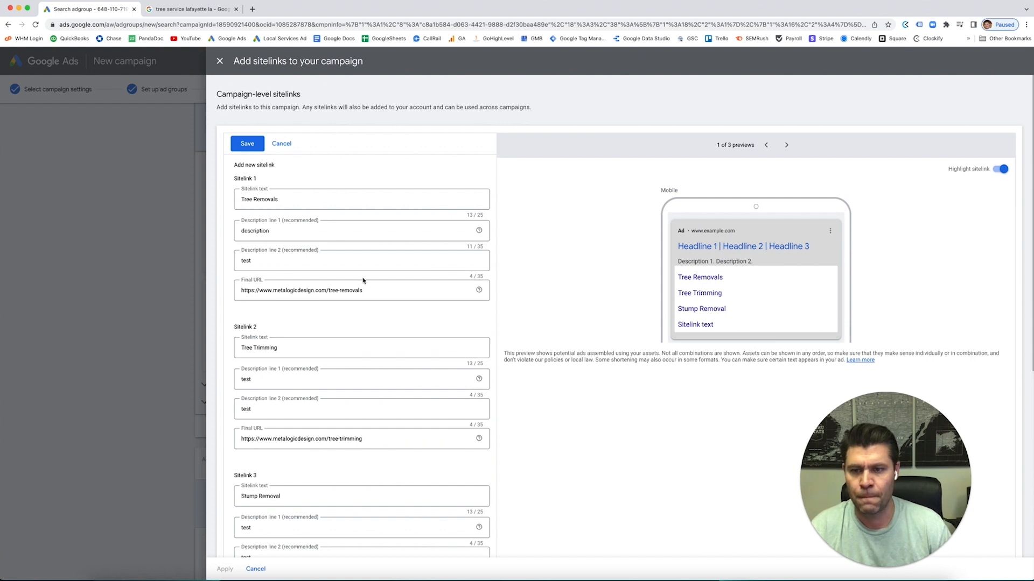
{"action": "scroll", "coordinate": [357, 272], "scroll_direction": "down", "scroll_amount": 10}
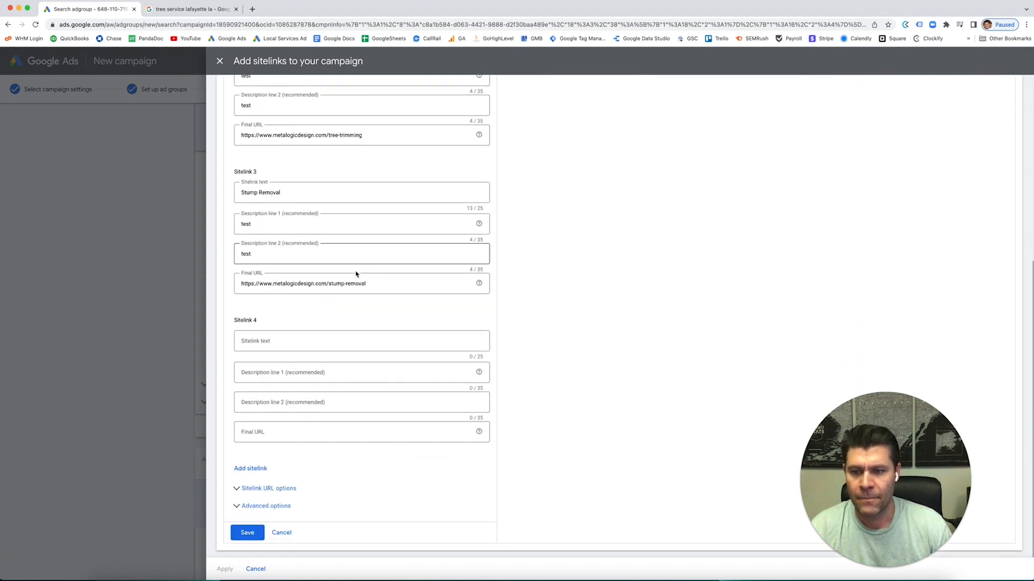
{"action": "left_click", "coordinate": [246, 533]}
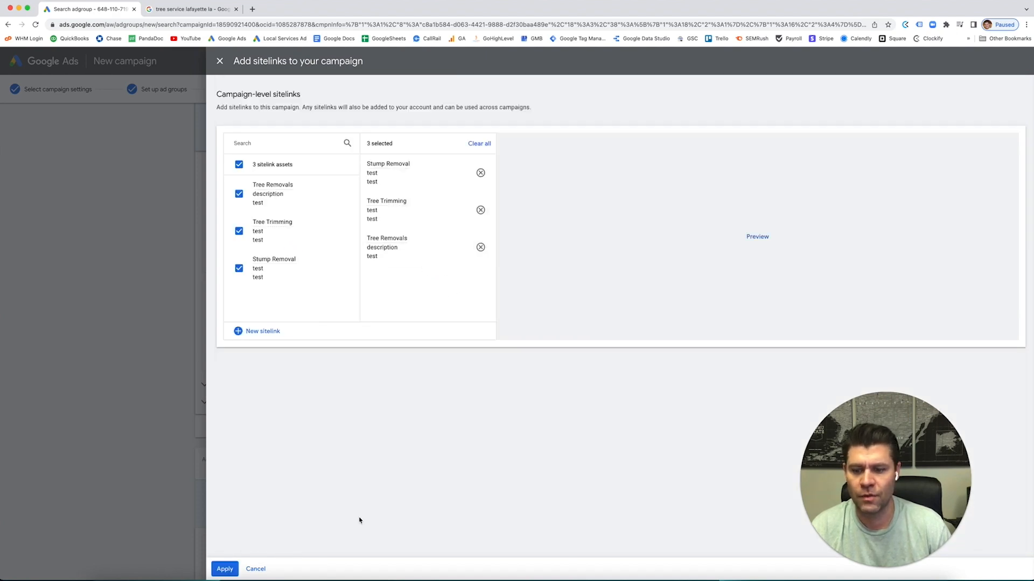
{"action": "left_click", "coordinate": [218, 566]}
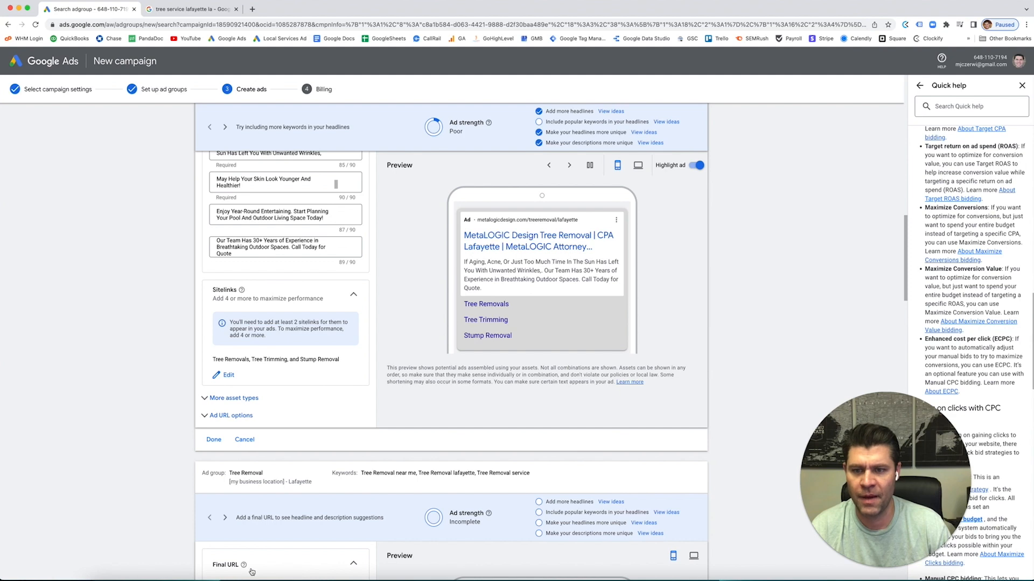
- Examine the ad forms of the Tree Service, Tree Removal and Tree Trimming ad groups through to the end of the page
{"action": "scroll", "coordinate": [155, 366], "scroll_direction": "down", "scroll_amount": 4}
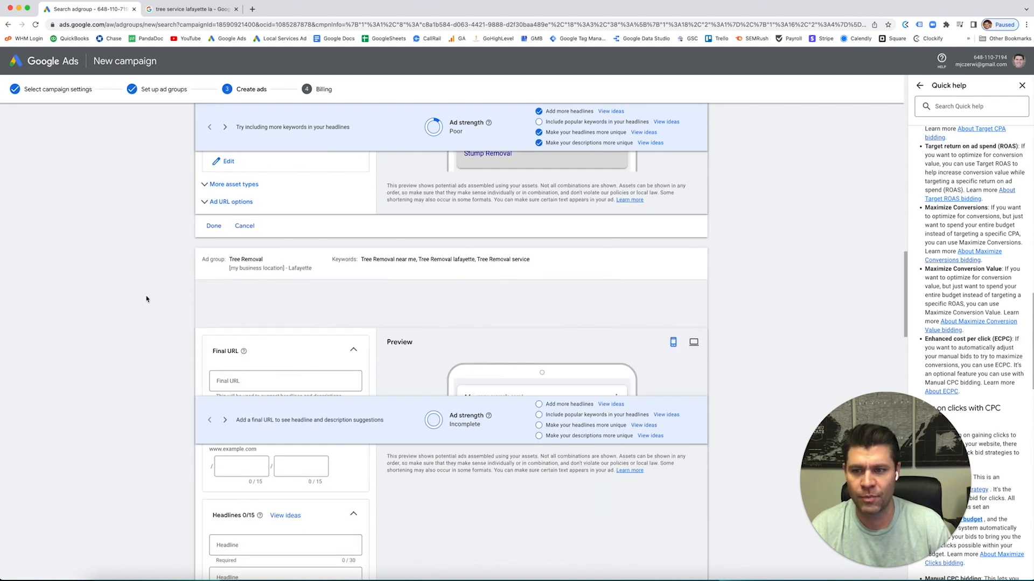
{"action": "scroll", "coordinate": [210, 276], "scroll_direction": "up", "scroll_amount": 8}
{"action": "scroll", "coordinate": [333, 258], "scroll_direction": "up", "scroll_amount": 10}
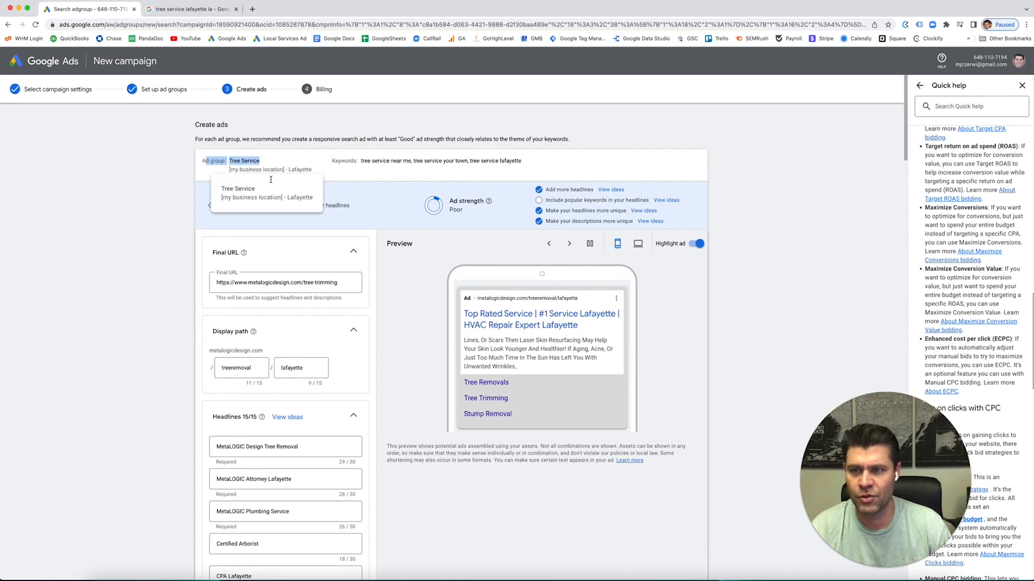
{"action": "scroll", "coordinate": [354, 284], "scroll_direction": "down", "scroll_amount": 11}
{"action": "scroll", "coordinate": [354, 284], "scroll_direction": "down", "scroll_amount": 8}
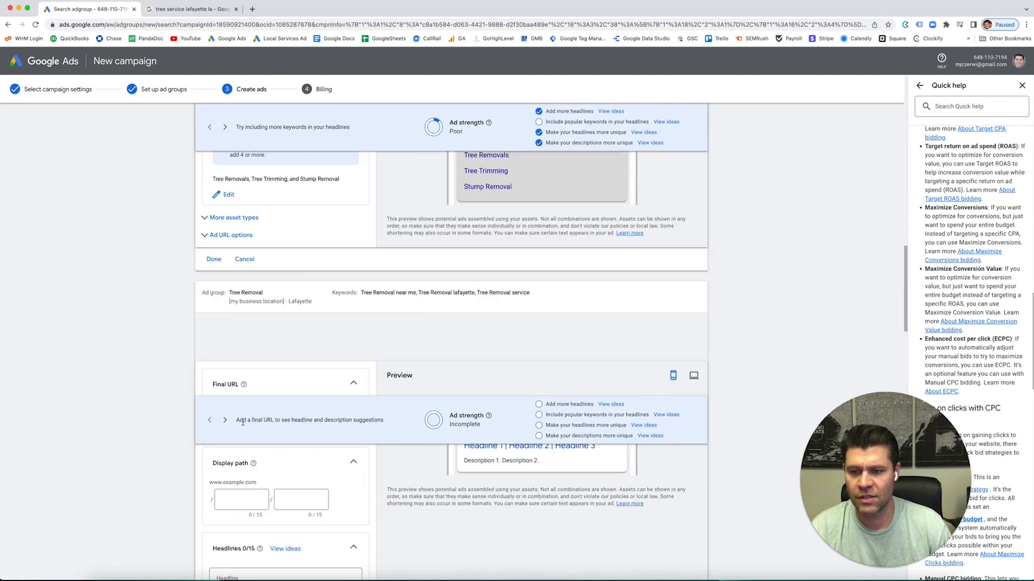
{"action": "left_click_drag", "start_coordinate": [204, 258], "coordinate": [263, 260]}
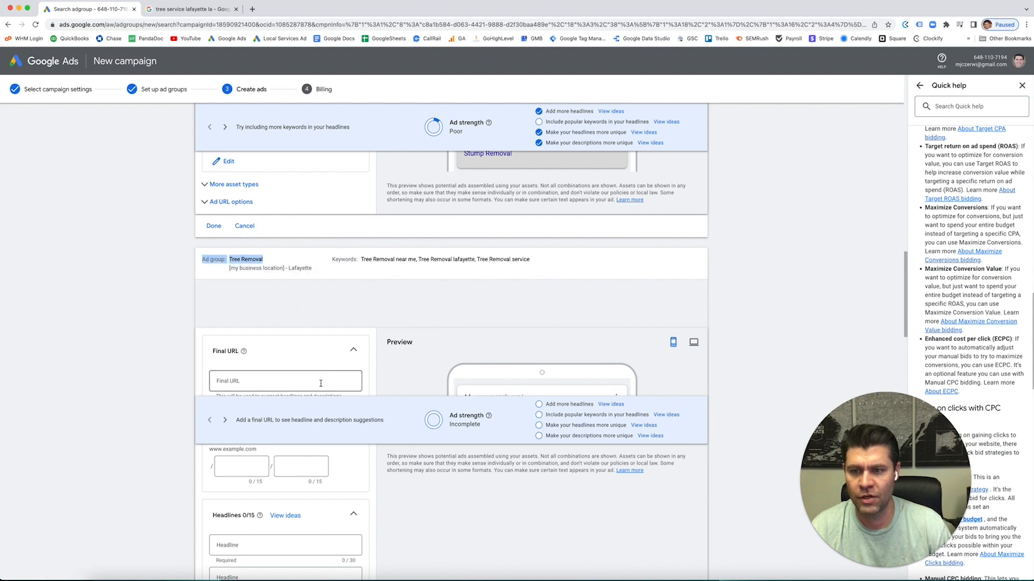
{"action": "scroll", "coordinate": [316, 342], "scroll_direction": "down", "scroll_amount": 2}
{"action": "scroll", "coordinate": [300, 307], "scroll_direction": "up", "scroll_amount": 4}
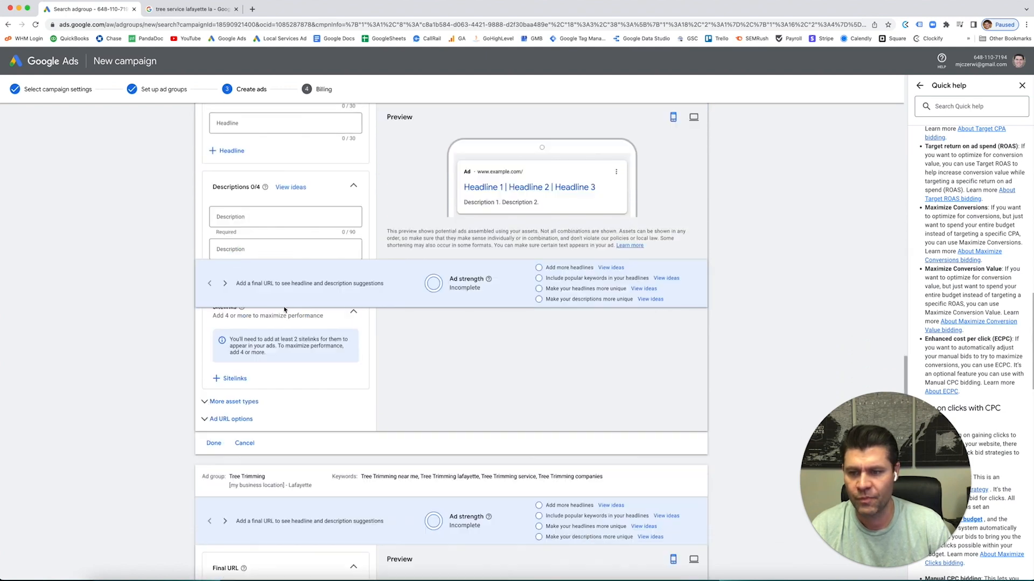
{"action": "scroll", "coordinate": [203, 351], "scroll_direction": "up", "scroll_amount": 2}
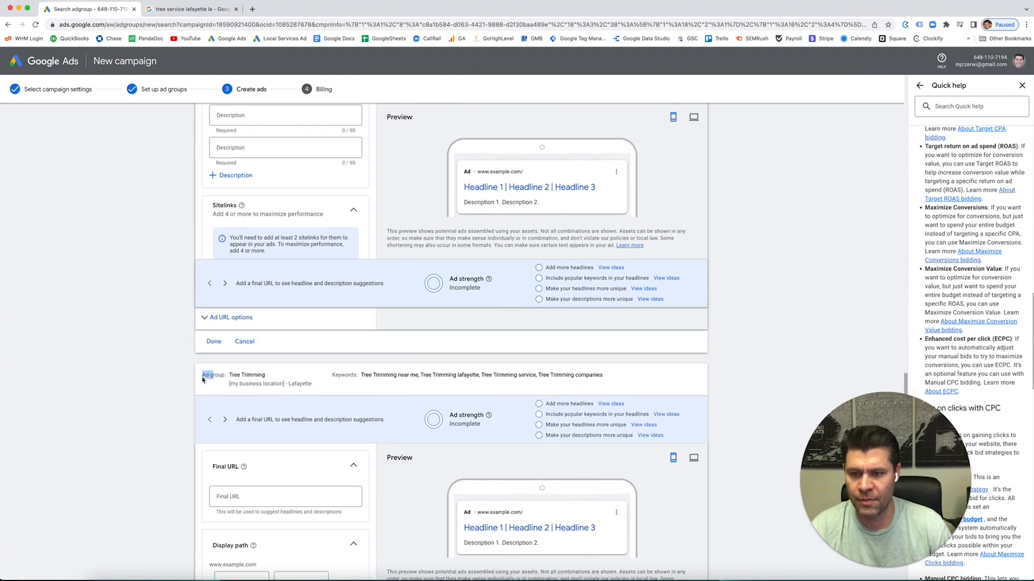
{"action": "scroll", "coordinate": [304, 383], "scroll_direction": "down", "scroll_amount": 5}
{"action": "scroll", "coordinate": [308, 385], "scroll_direction": "down", "scroll_amount": 4}
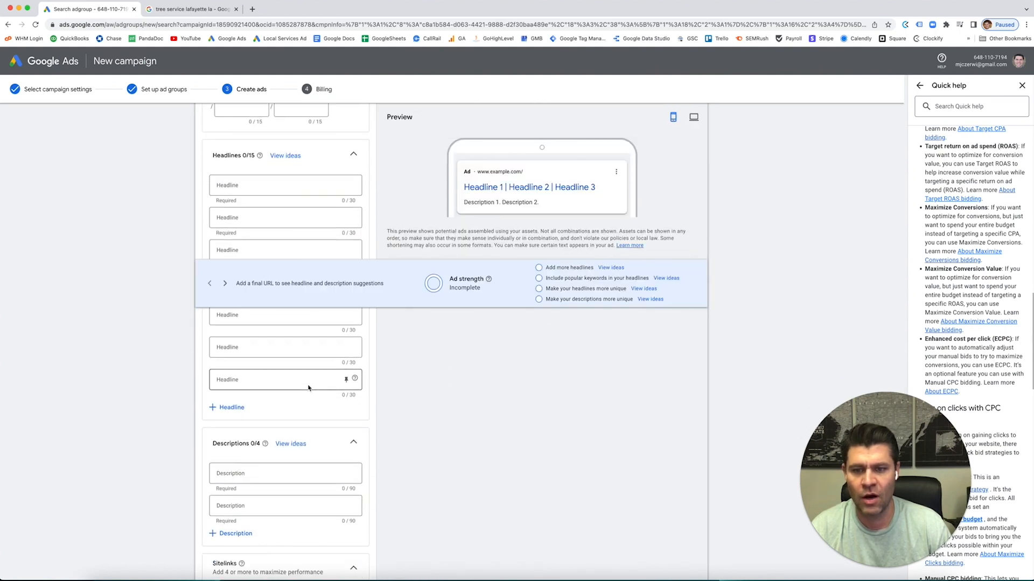
{"action": "scroll", "coordinate": [304, 354], "scroll_direction": "down", "scroll_amount": 5}
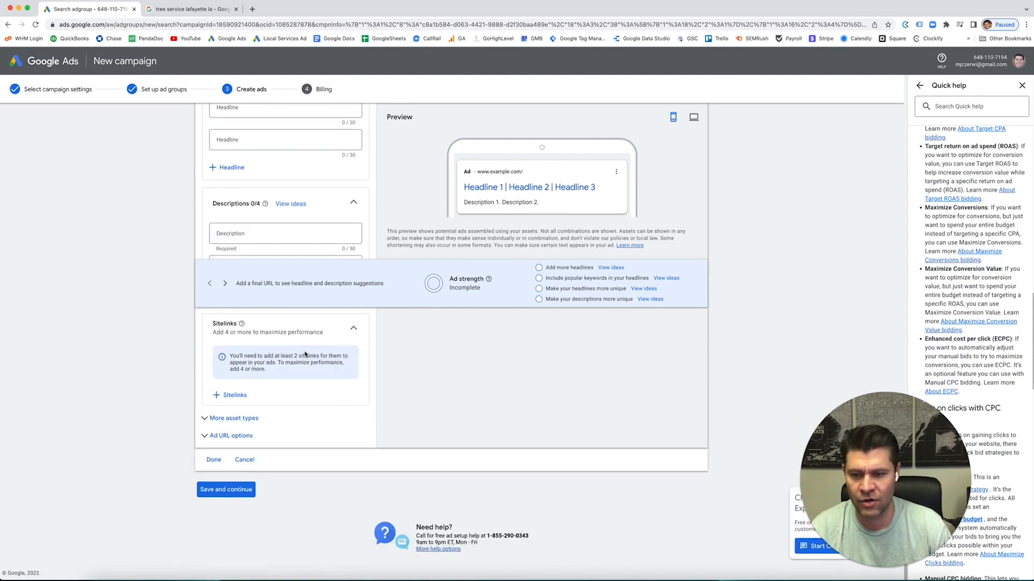